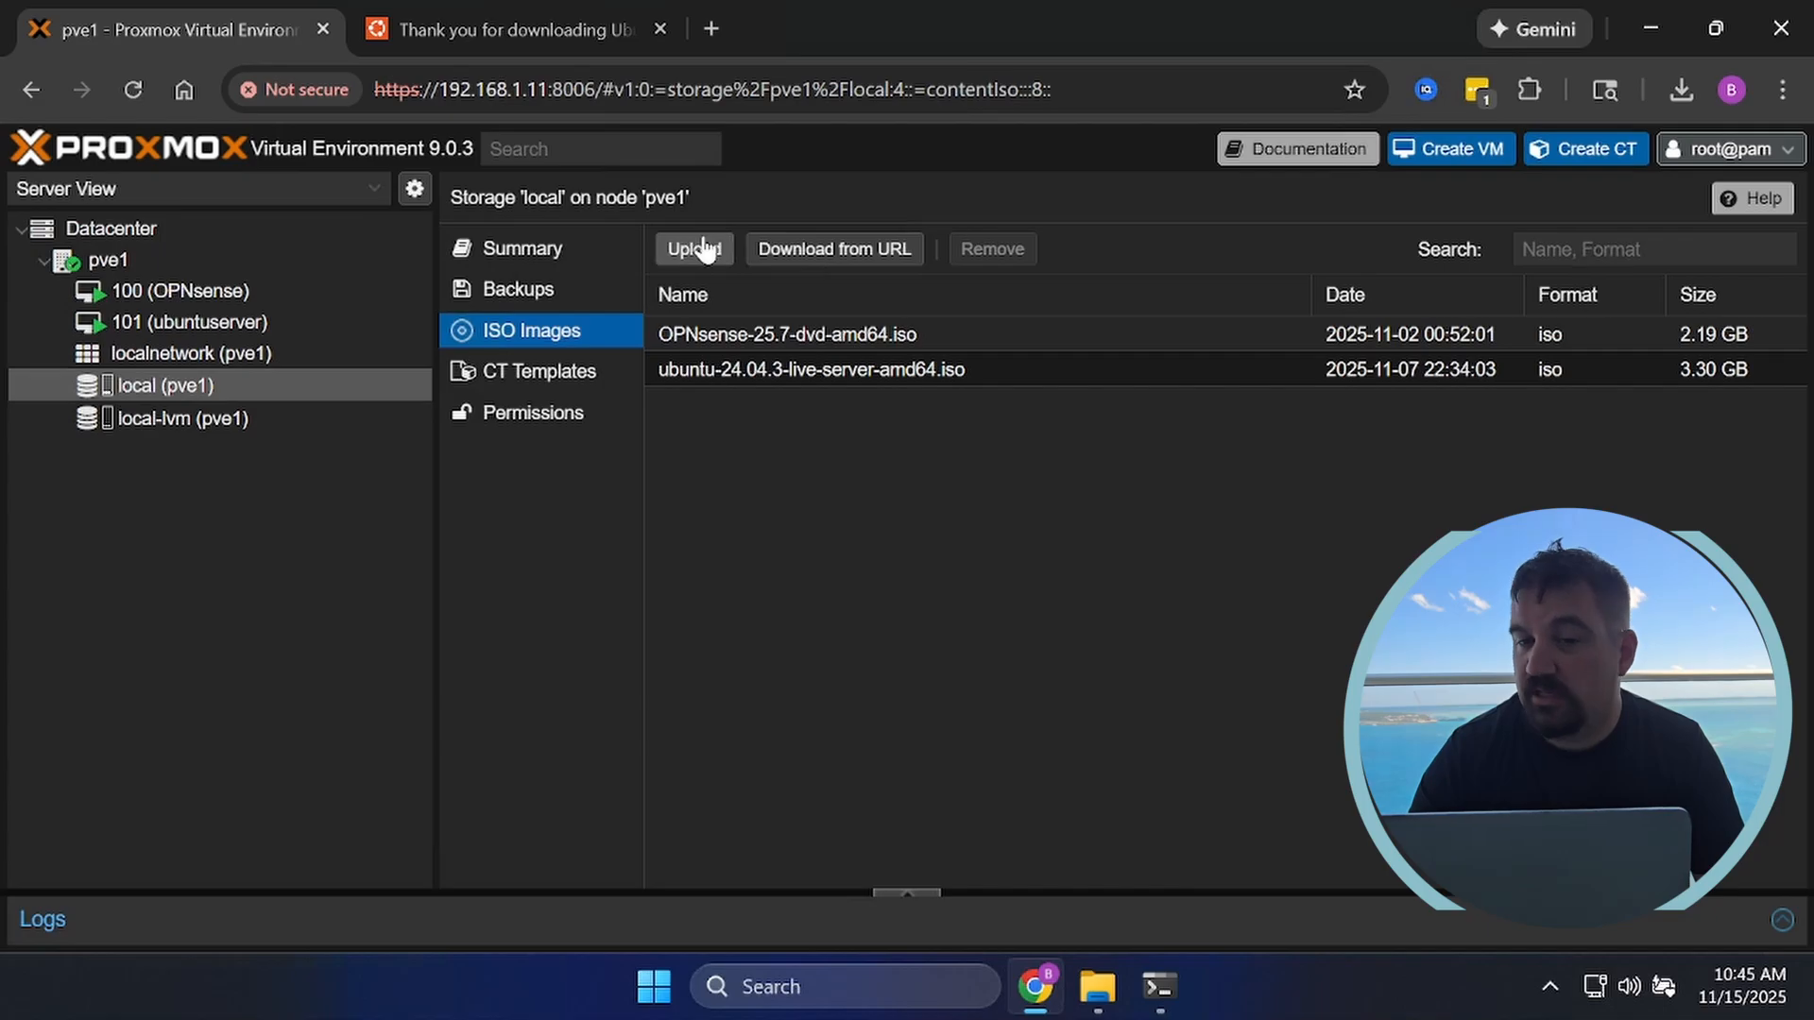
Upload ubuntu-24.04.3-desktop-amd64.iso from the Downloads folder to the ISO images of the local storage.
{"action": "left_click", "coordinate": [703, 250]}
{"action": "left_click", "coordinate": [1096, 406]}
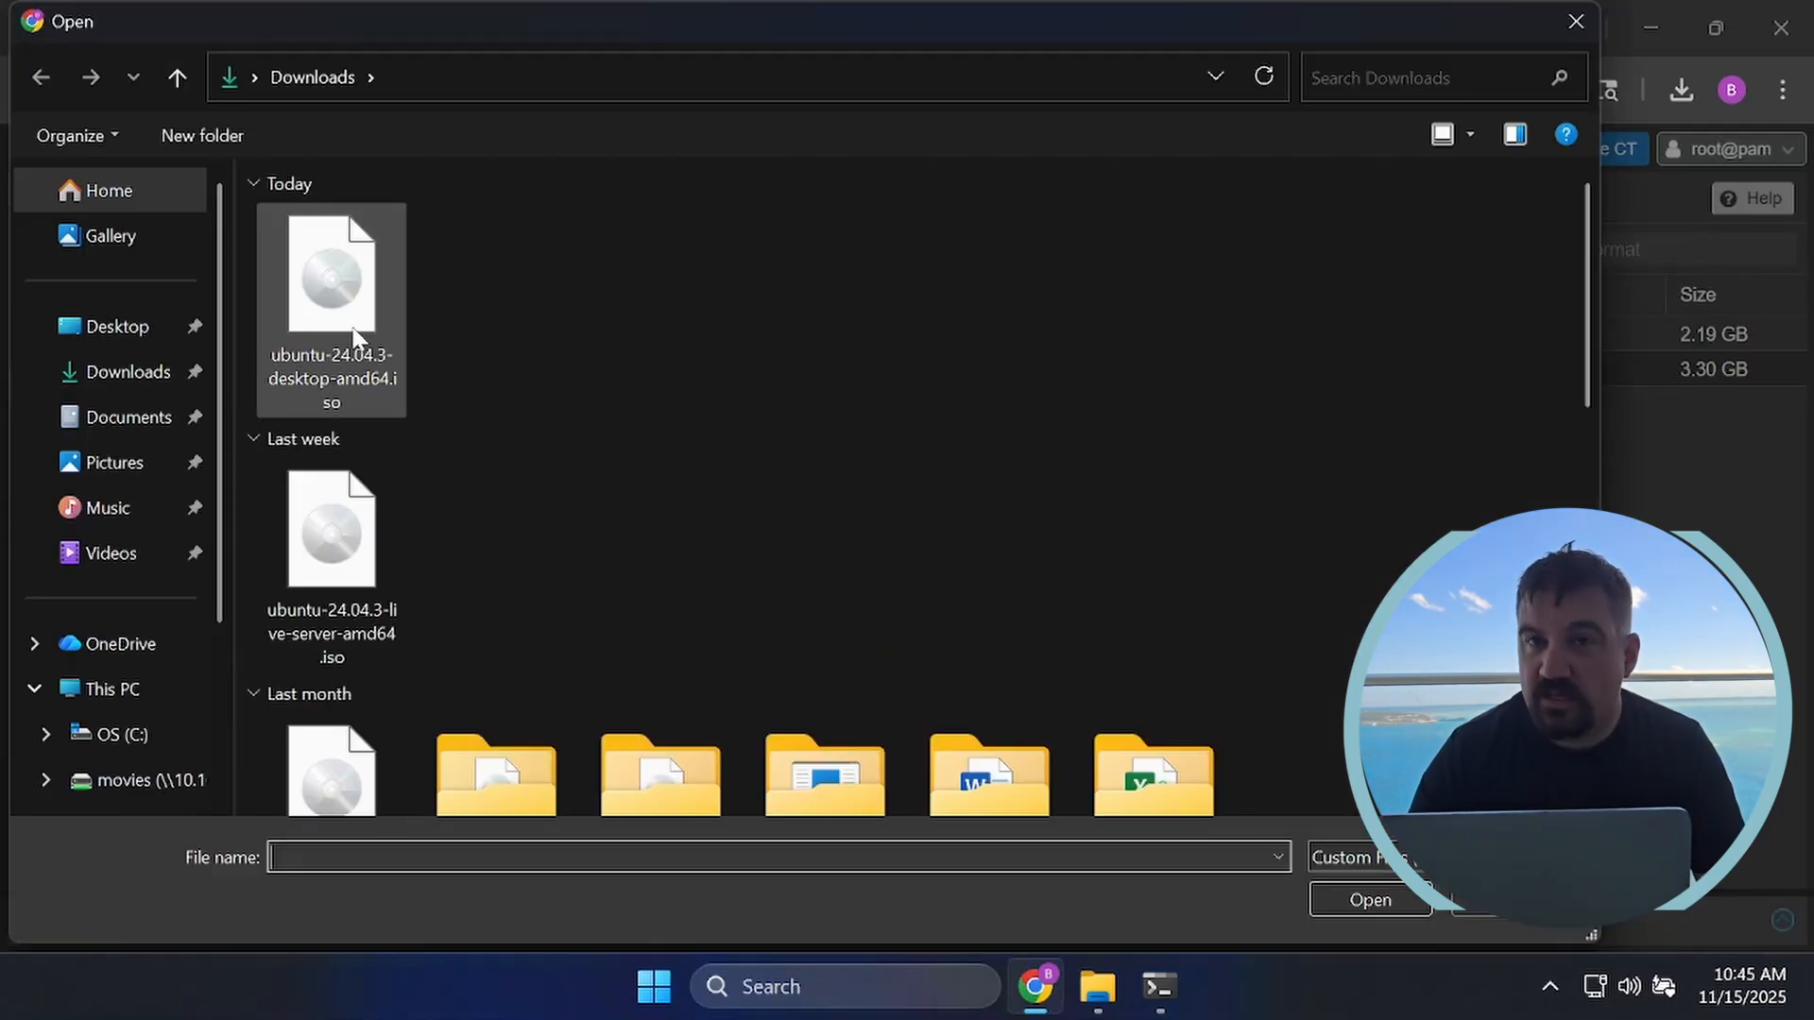
{"action": "left_click", "coordinate": [355, 335]}
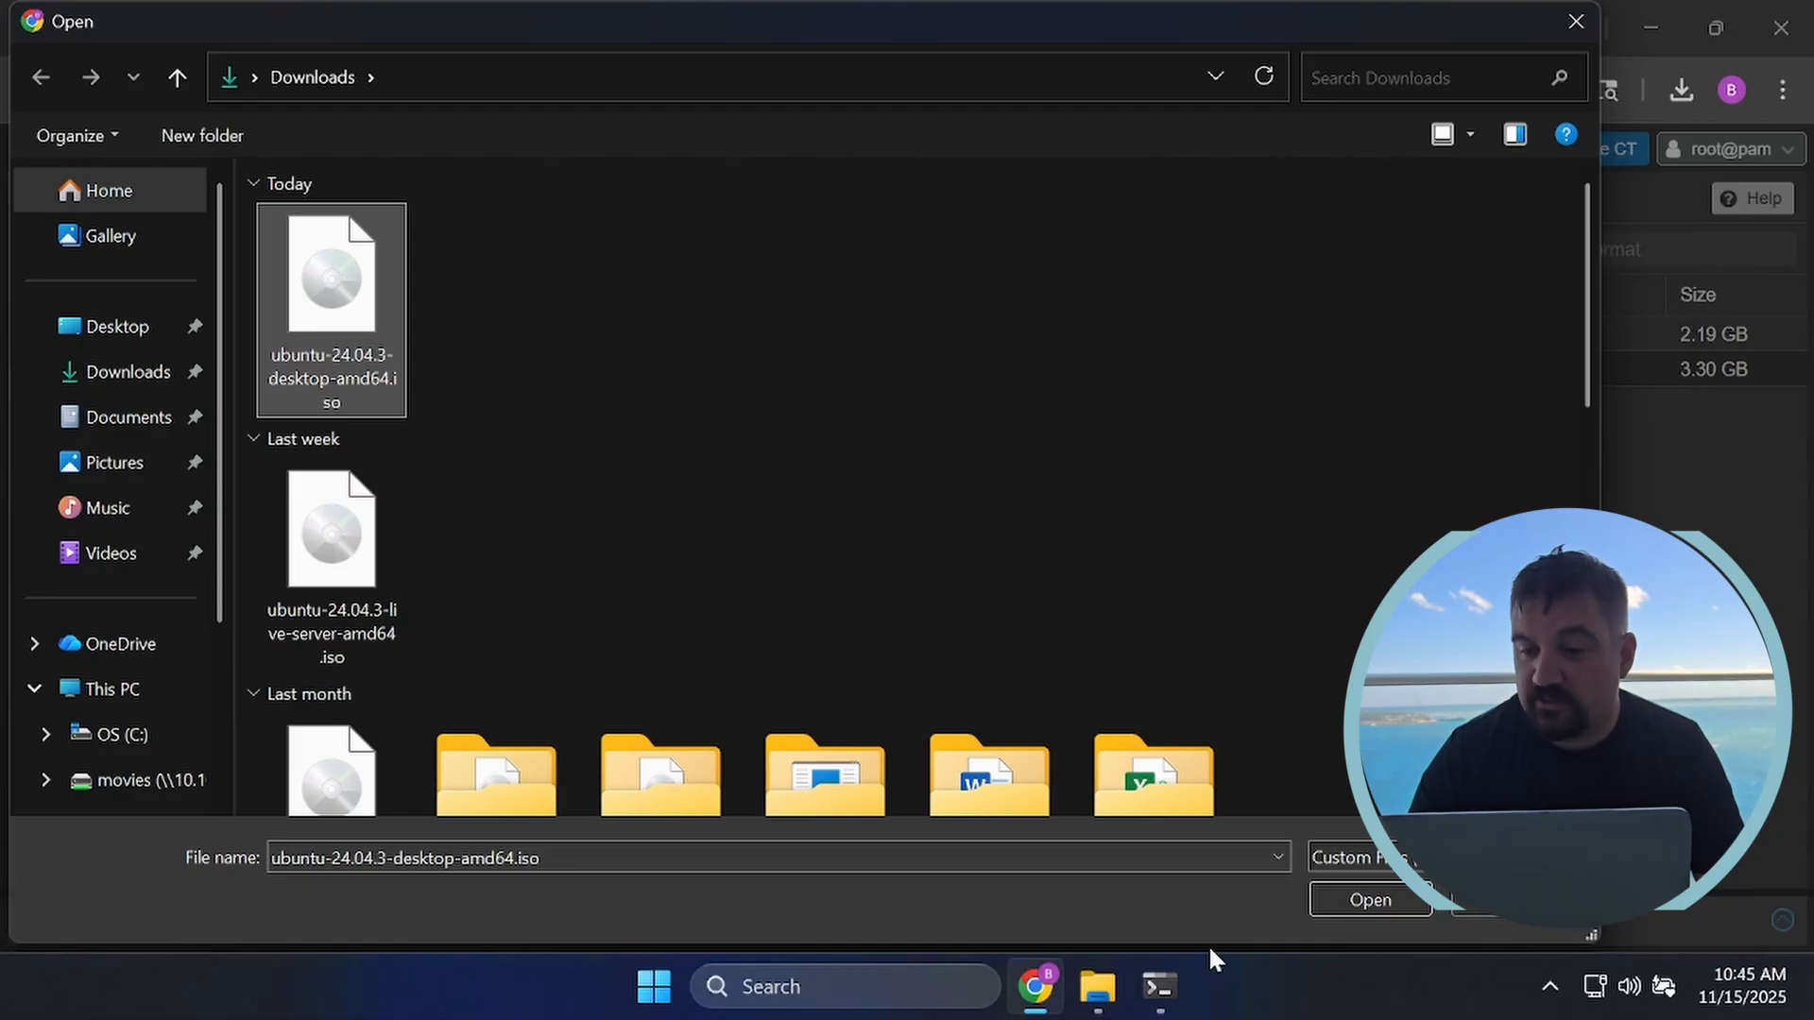
{"action": "left_click", "coordinate": [1358, 903]}
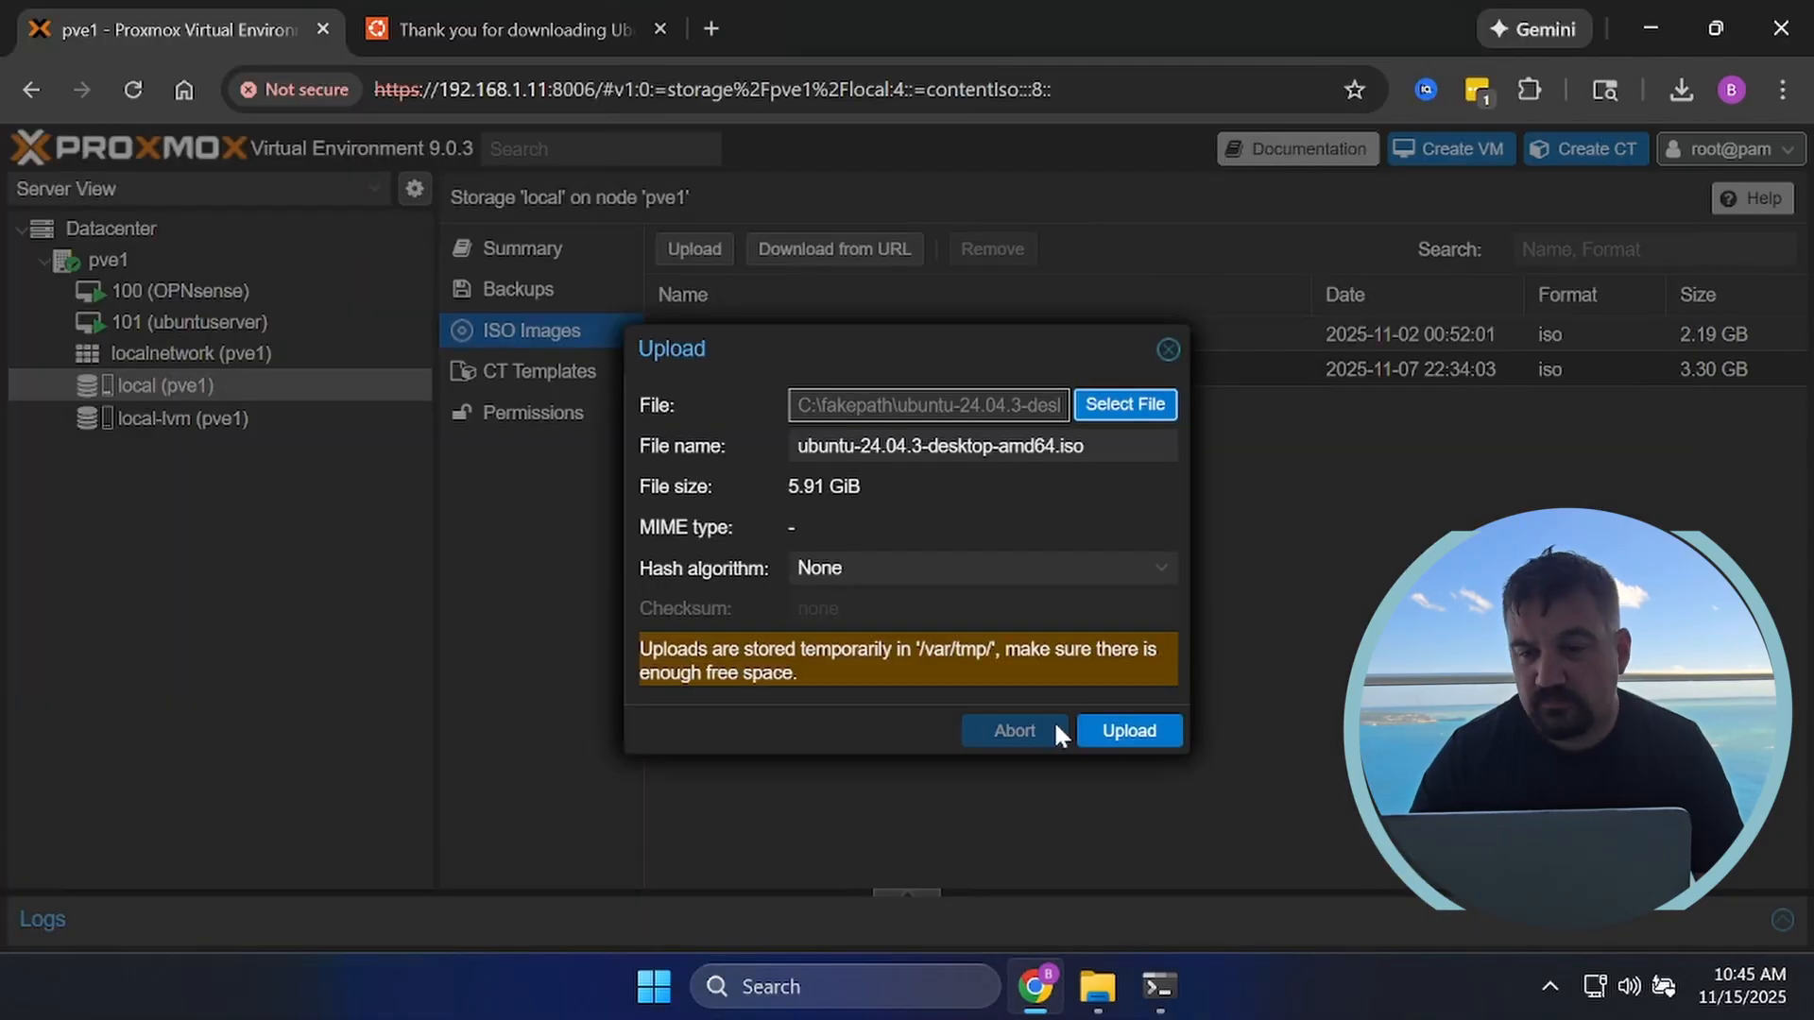
{"action": "left_click", "coordinate": [1149, 745]}
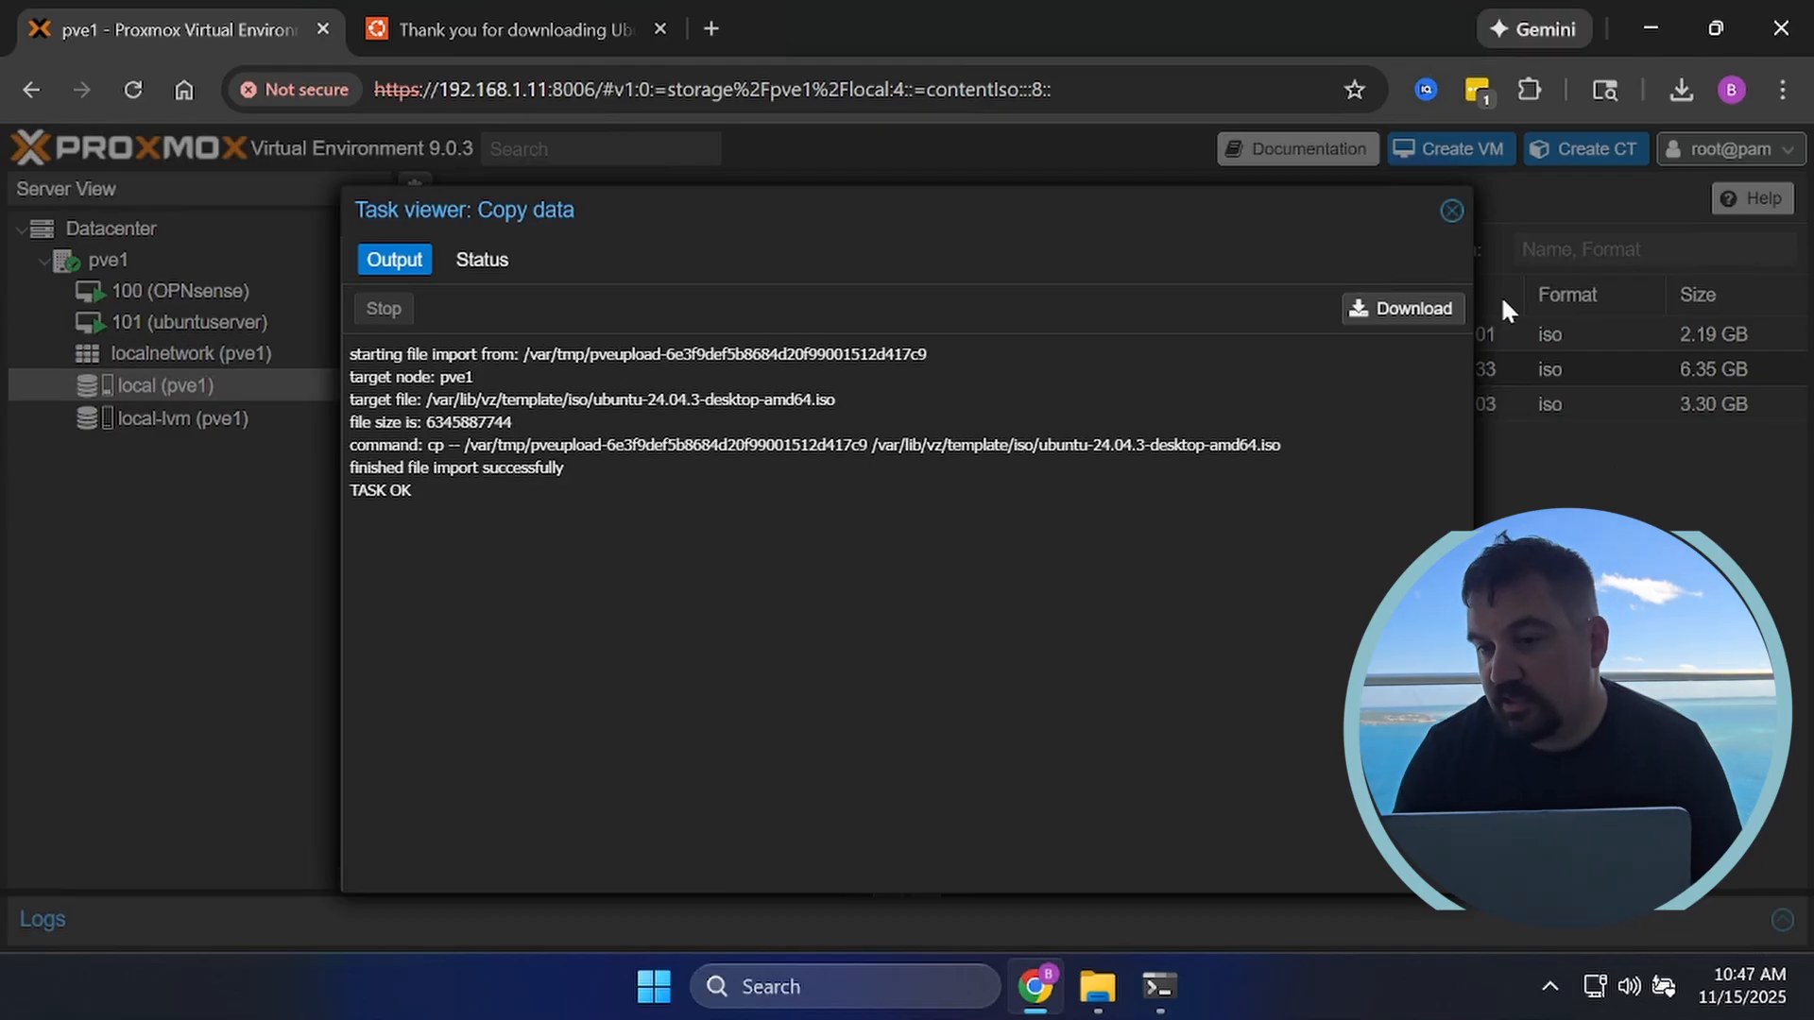
{"action": "left_click", "coordinate": [1452, 212]}
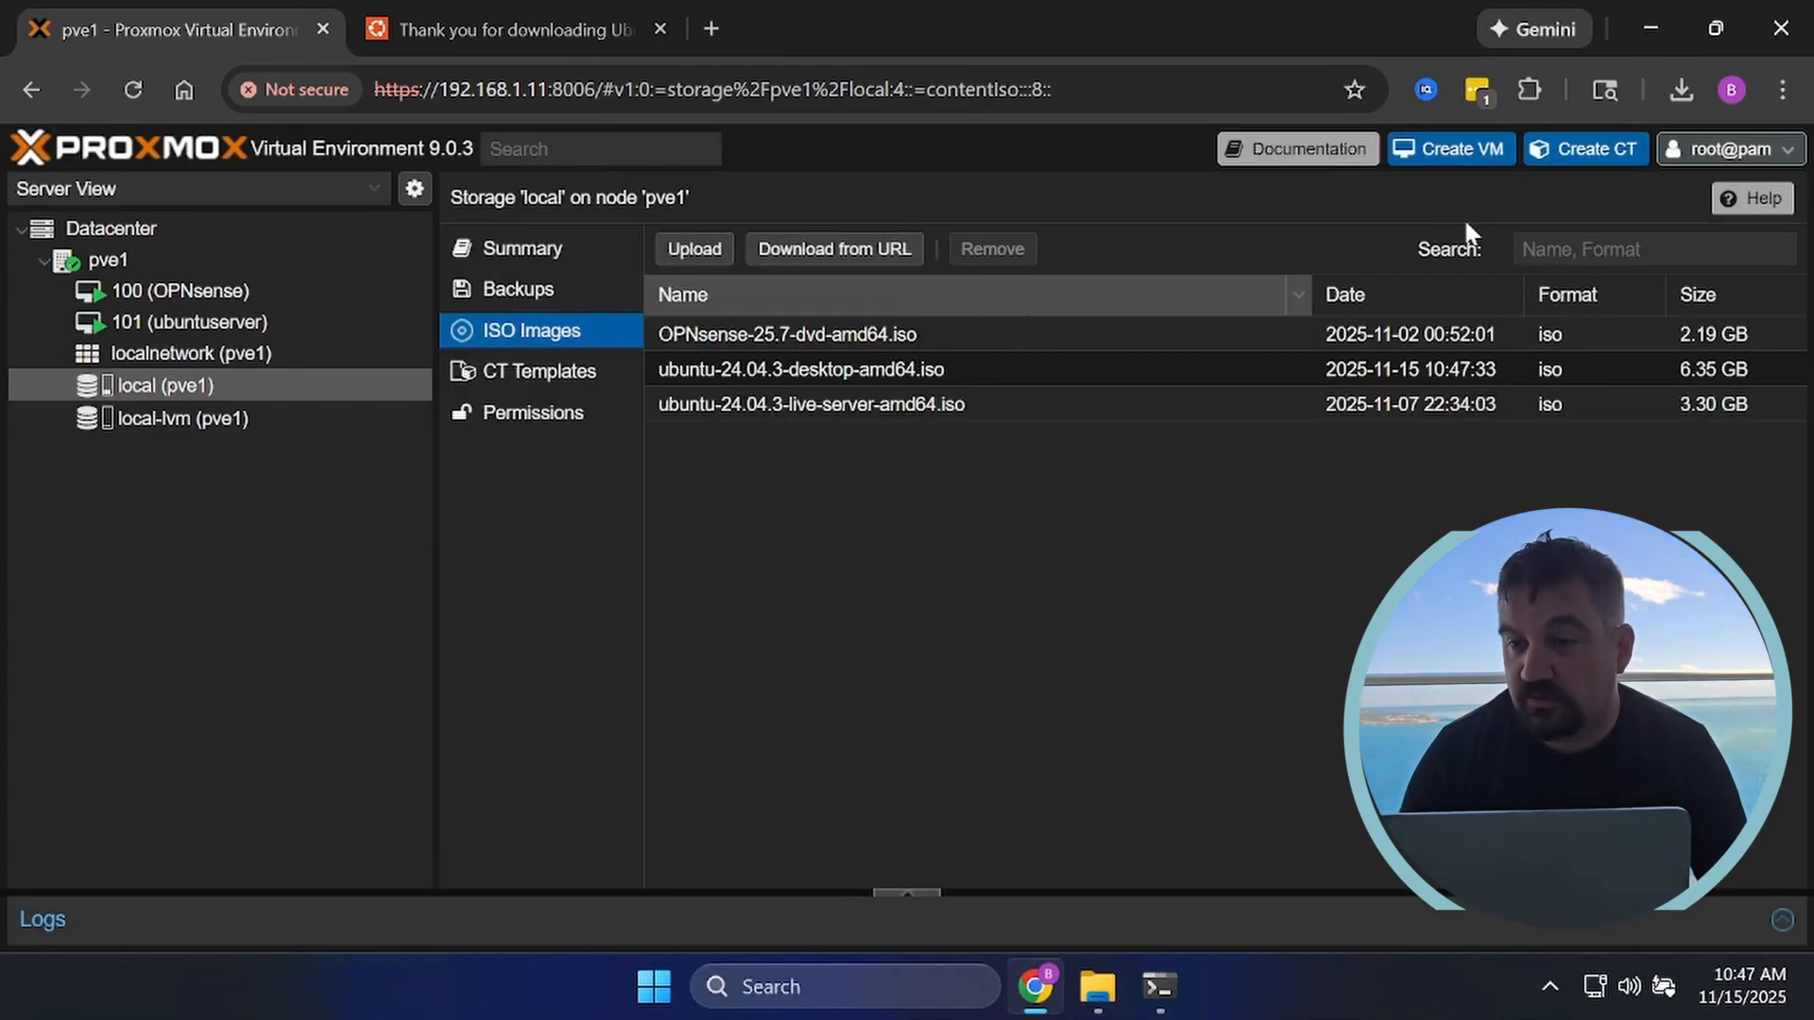
Begin a new virtual machine with ID 102 on node pve1 and name it Ubuntu-desktop.
{"action": "left_click", "coordinate": [1451, 160]}
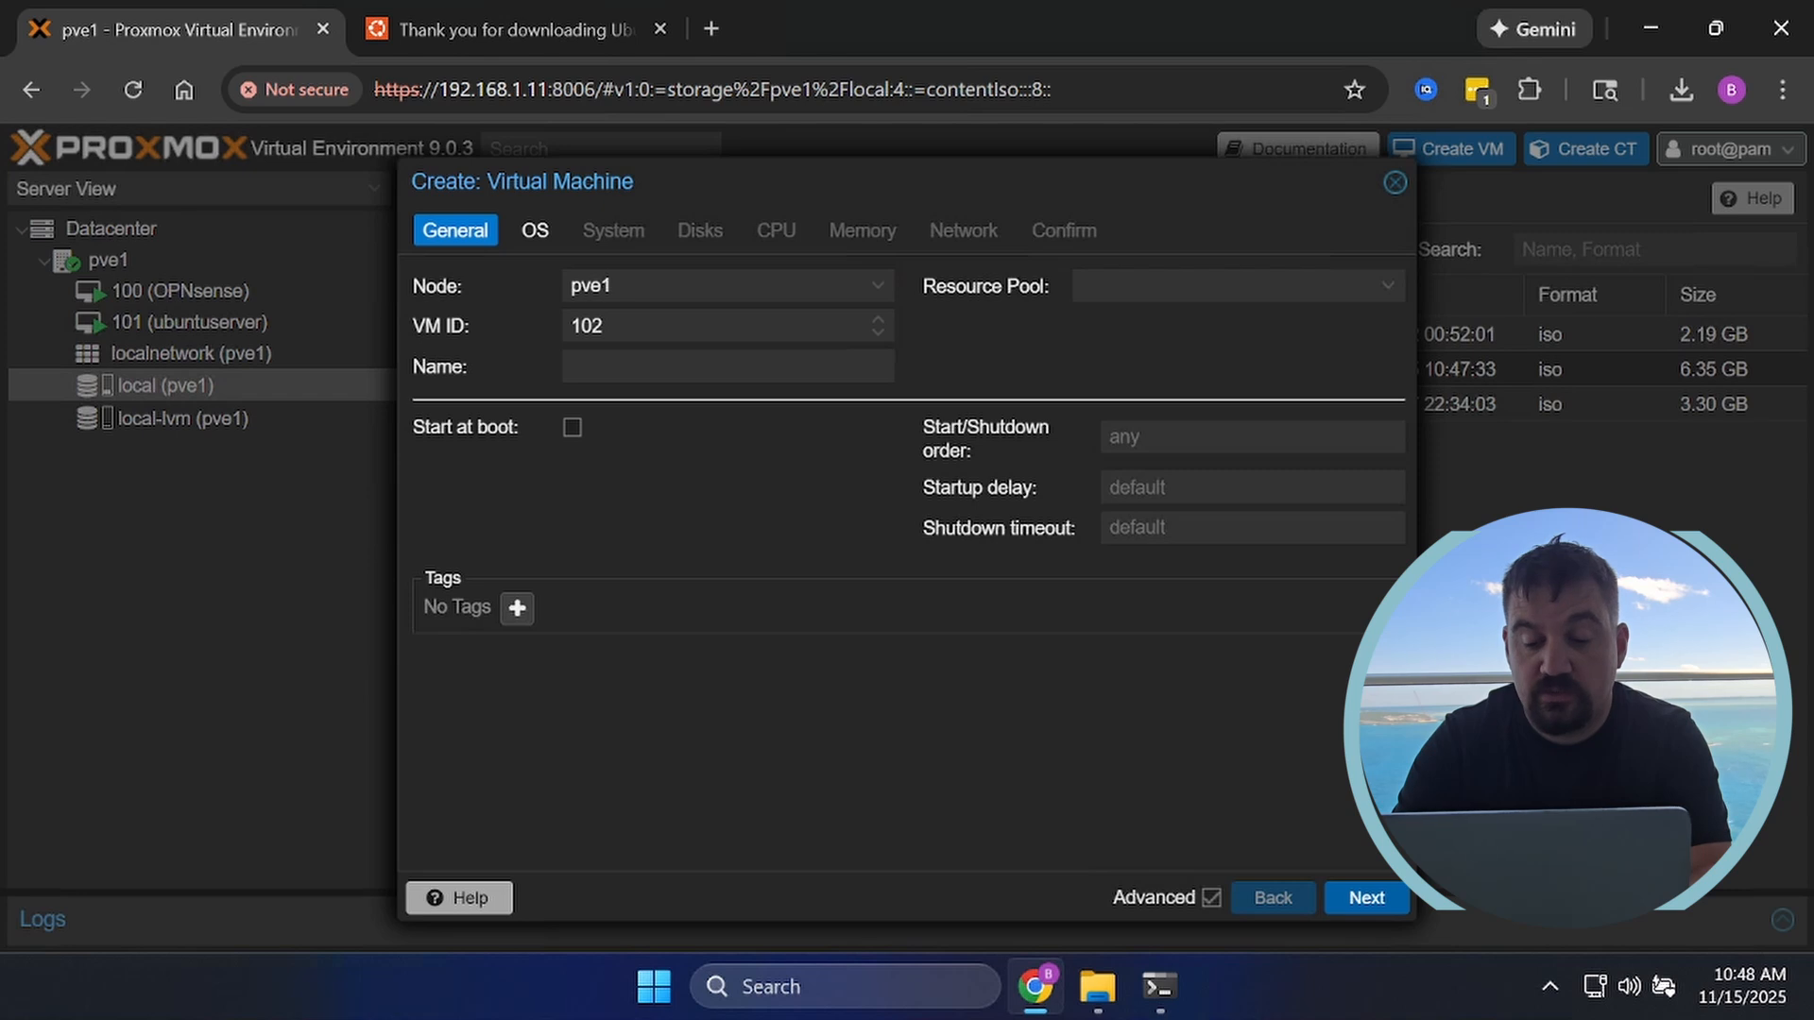
{"action": "left_click", "coordinate": [727, 366]}
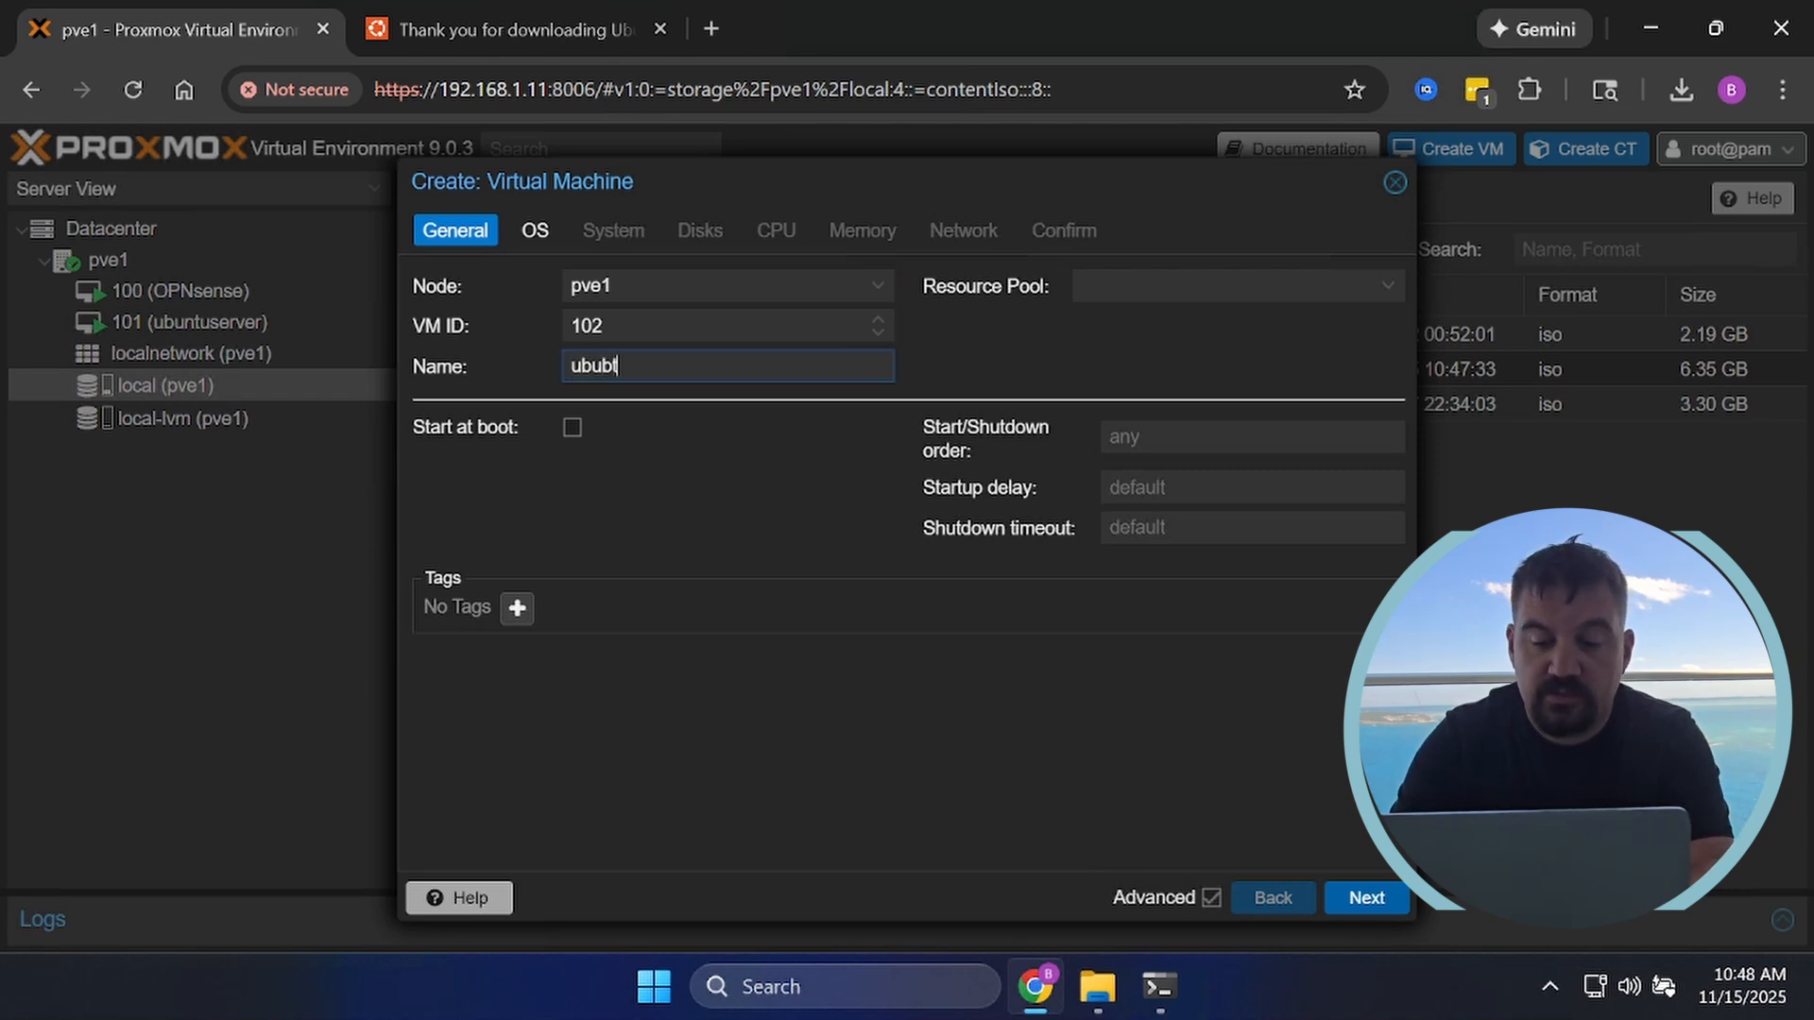
{"action": "key", "text": "BackSpace"}
{"action": "key", "text": "BackSpace"}
{"action": "key", "text": "BackSpace"}
{"action": "key", "text": "BackSpace"}
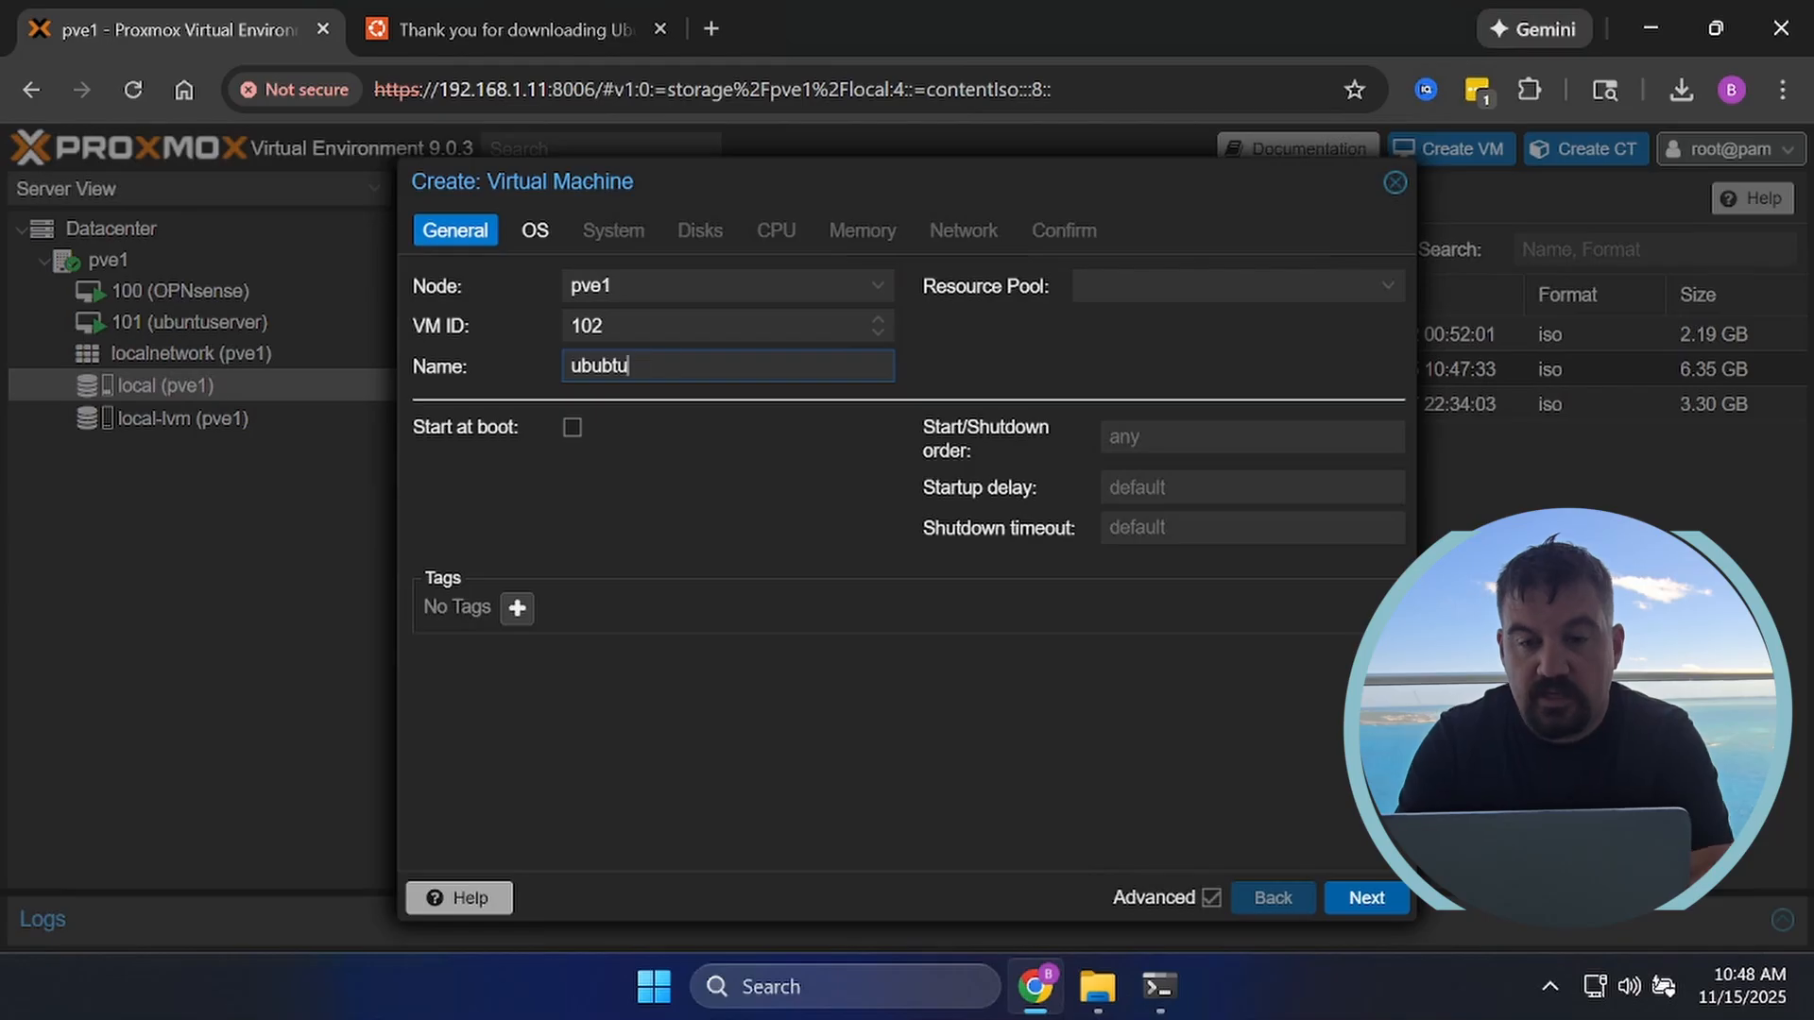
{"action": "type", "text": "_"}
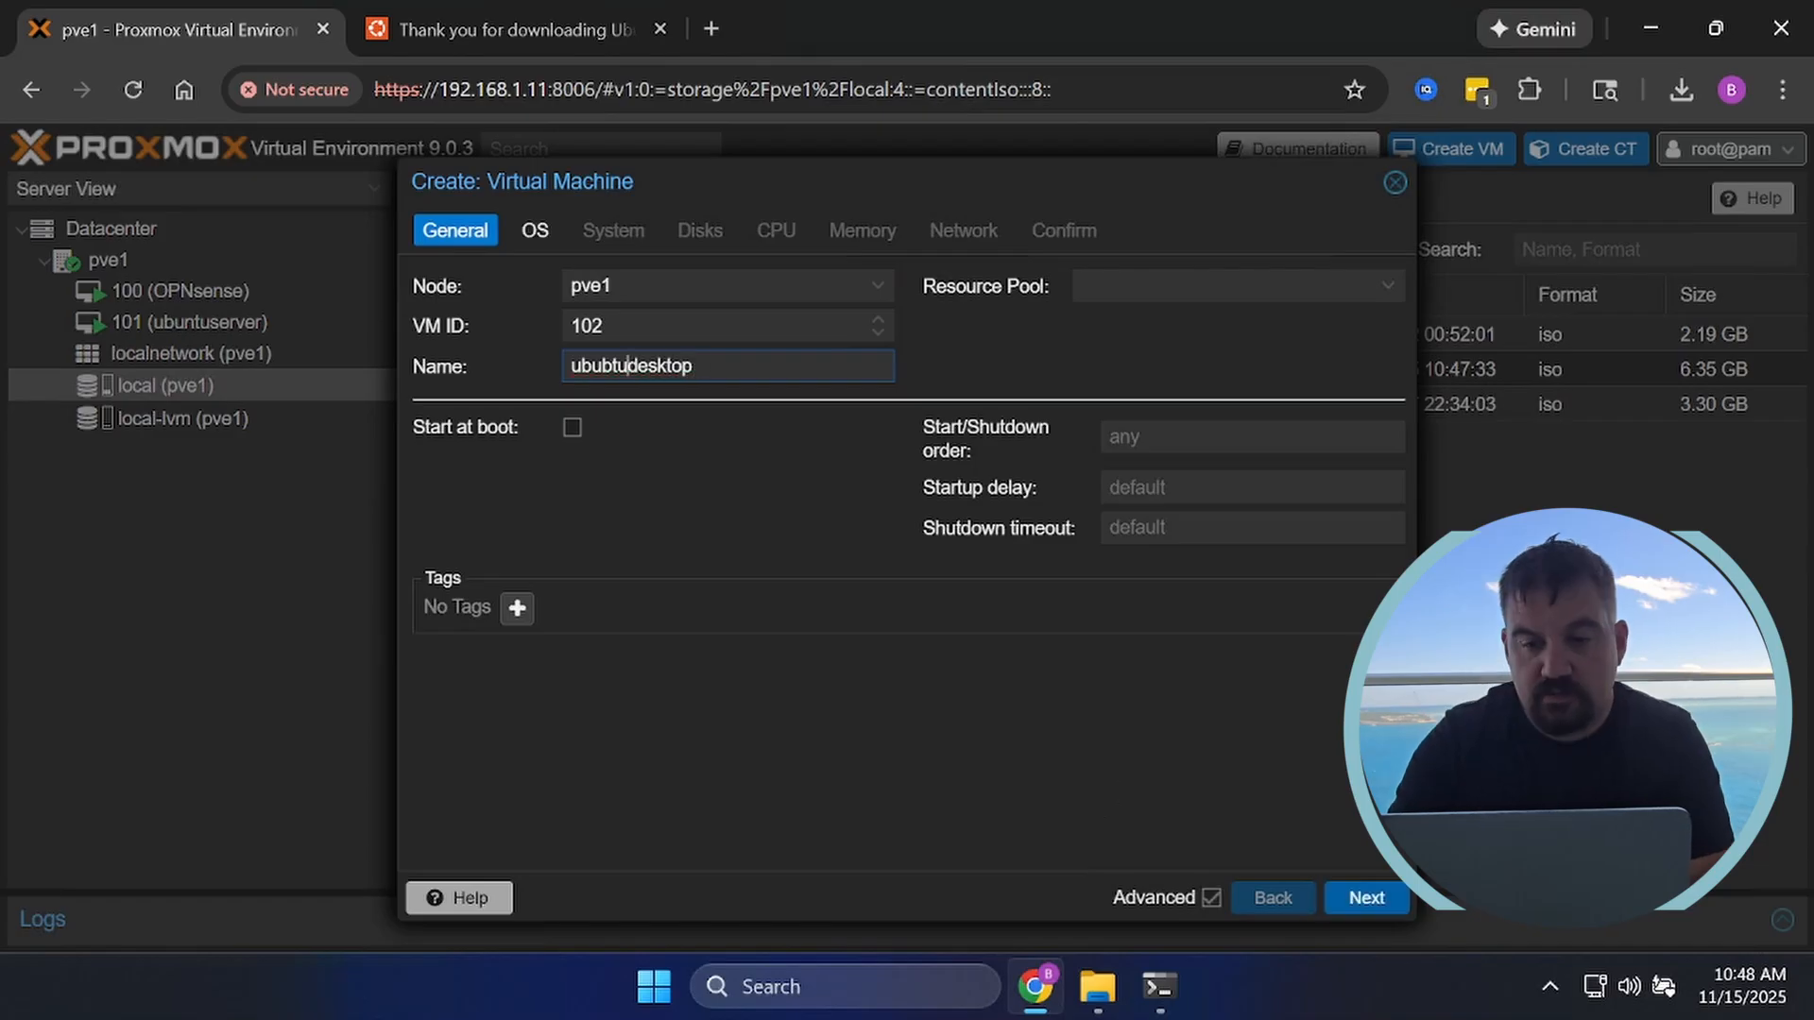
{"action": "left_click", "coordinate": [1366, 897]}
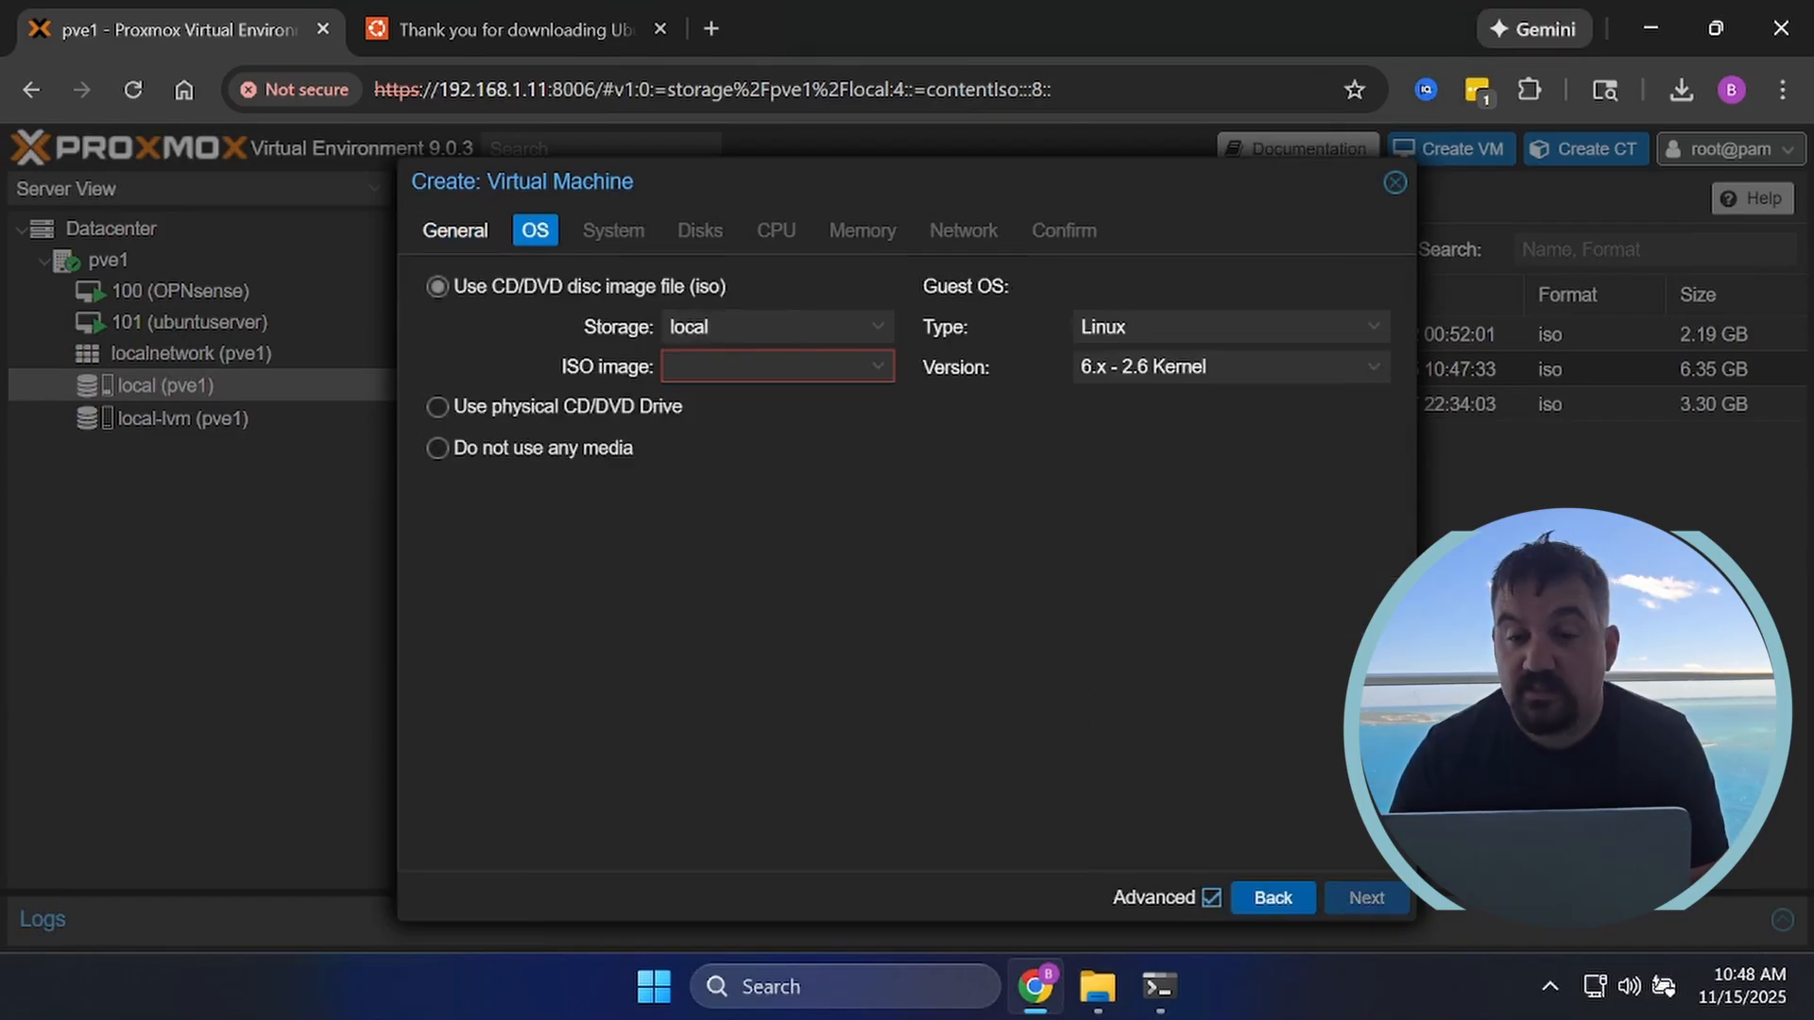
Choose ubuntu-24.04.3-desktop-amd64.iso as the installation image and accept the default system settings.
{"action": "left_click", "coordinate": [777, 367]}
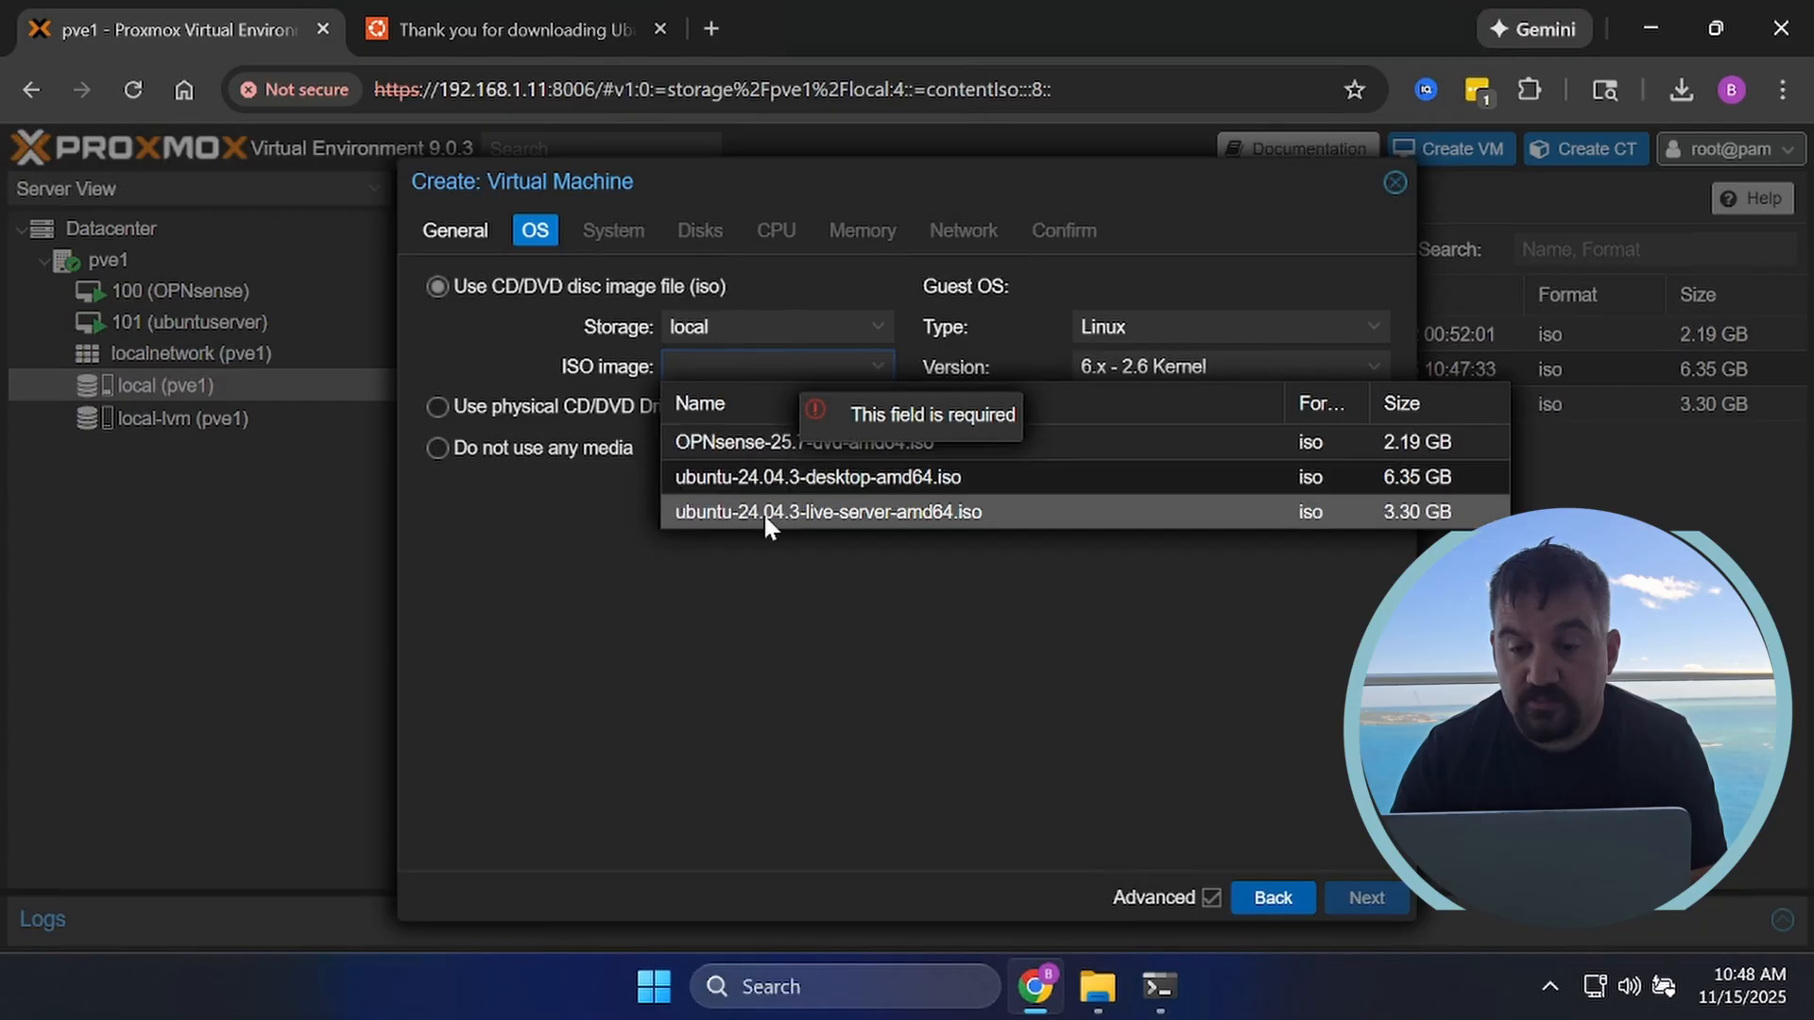
{"action": "left_click", "coordinate": [853, 479]}
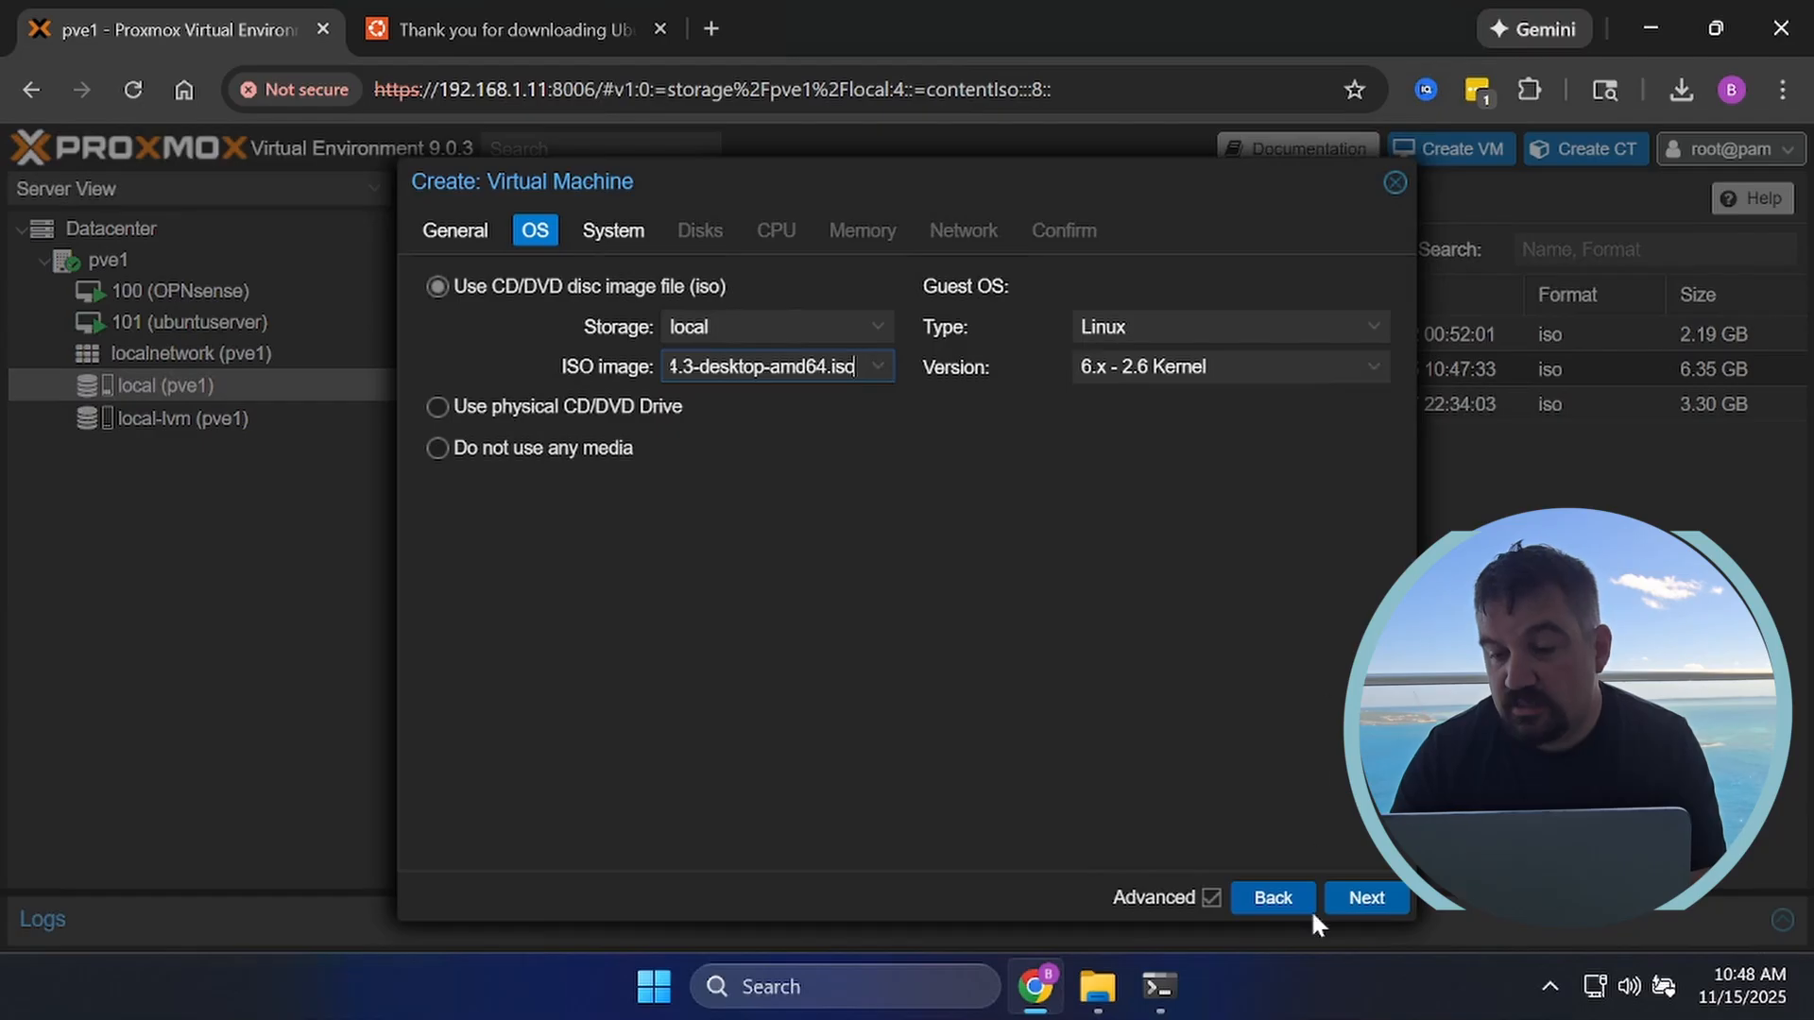
{"action": "left_click", "coordinate": [1361, 916]}
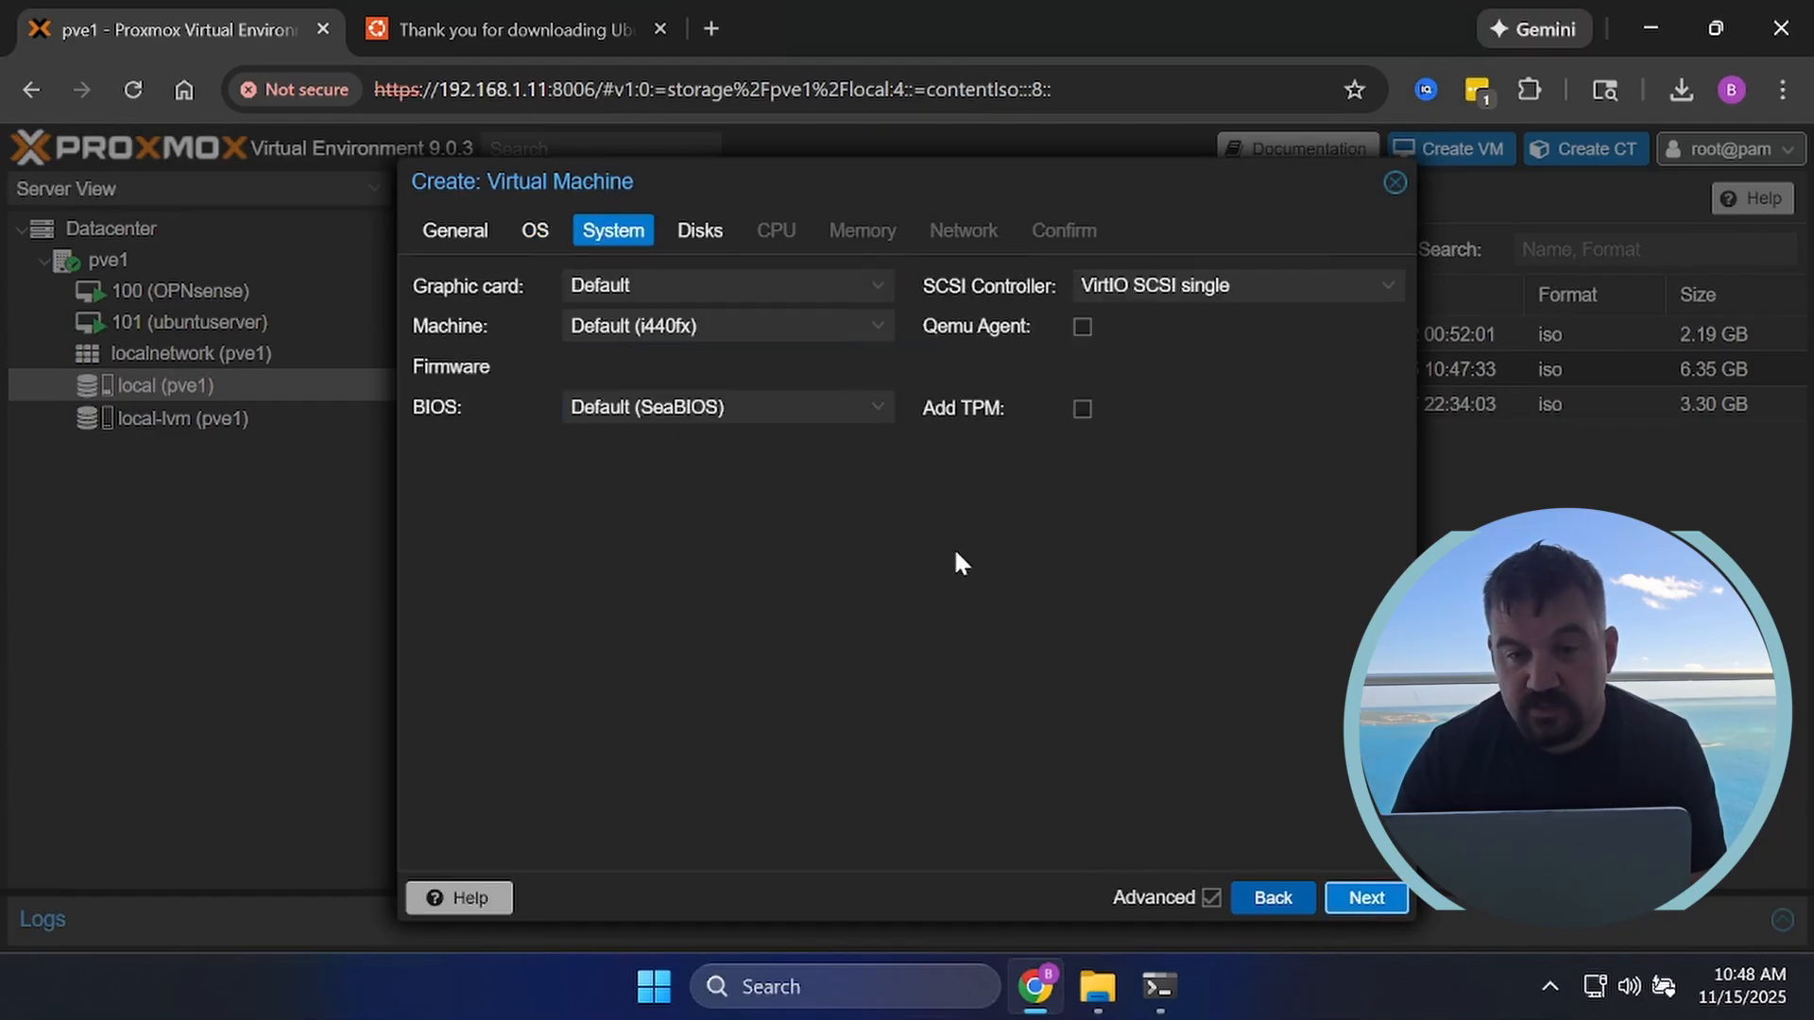
{"action": "left_click", "coordinate": [1391, 904]}
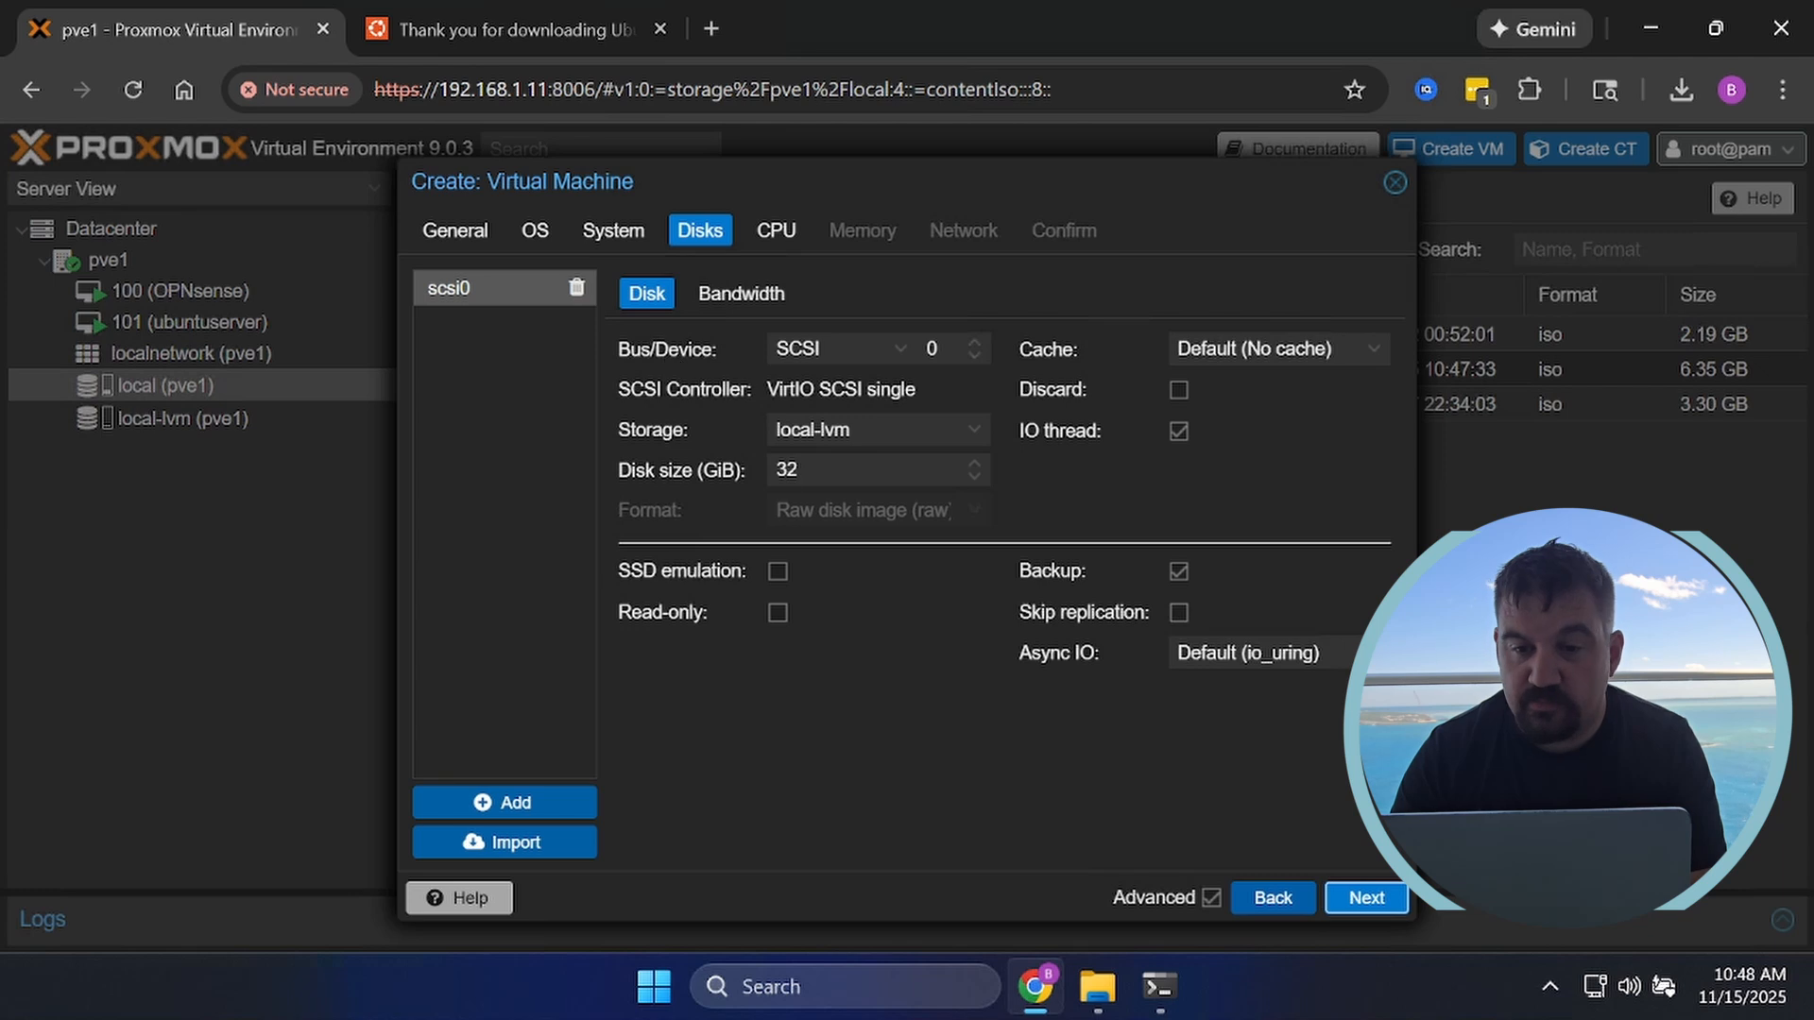
Set the virtual machine's SCSI disk size to 64 GiB on local-lvm.
{"action": "left_click", "coordinate": [824, 470]}
{"action": "key", "text": "BackSpace"}
{"action": "type", "text": "64"}
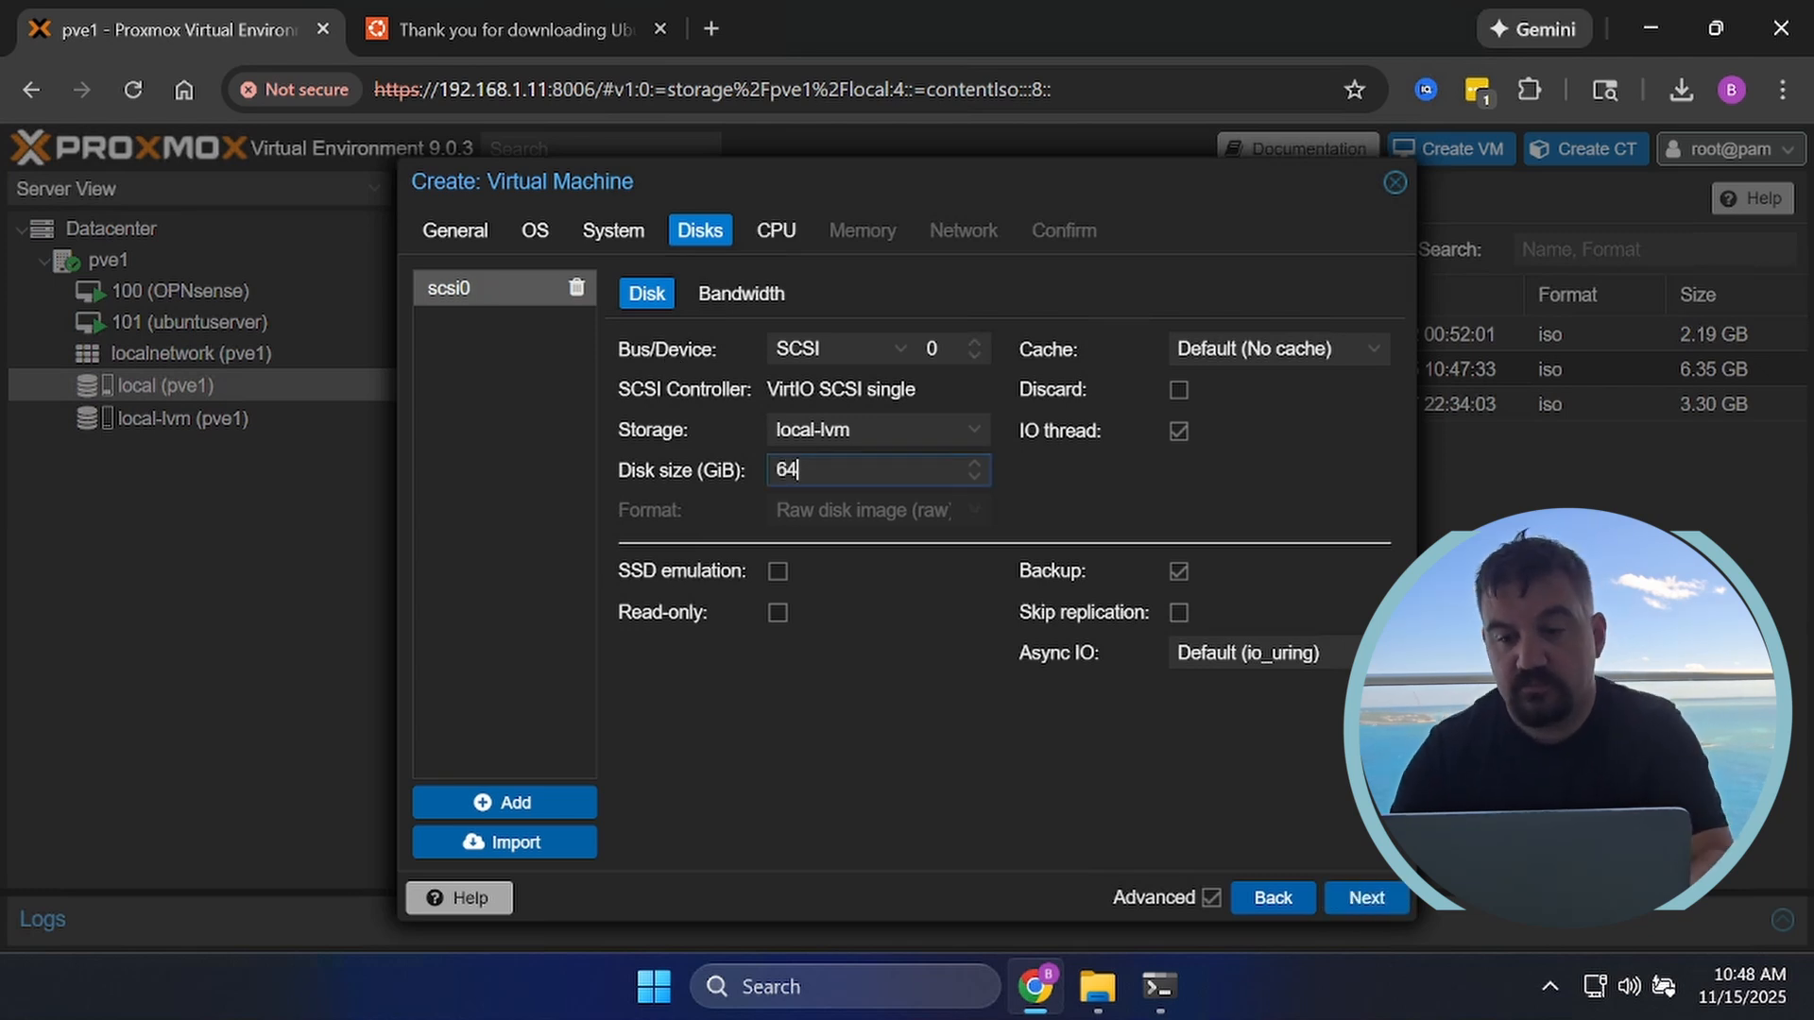
{"action": "left_click", "coordinate": [1369, 905]}
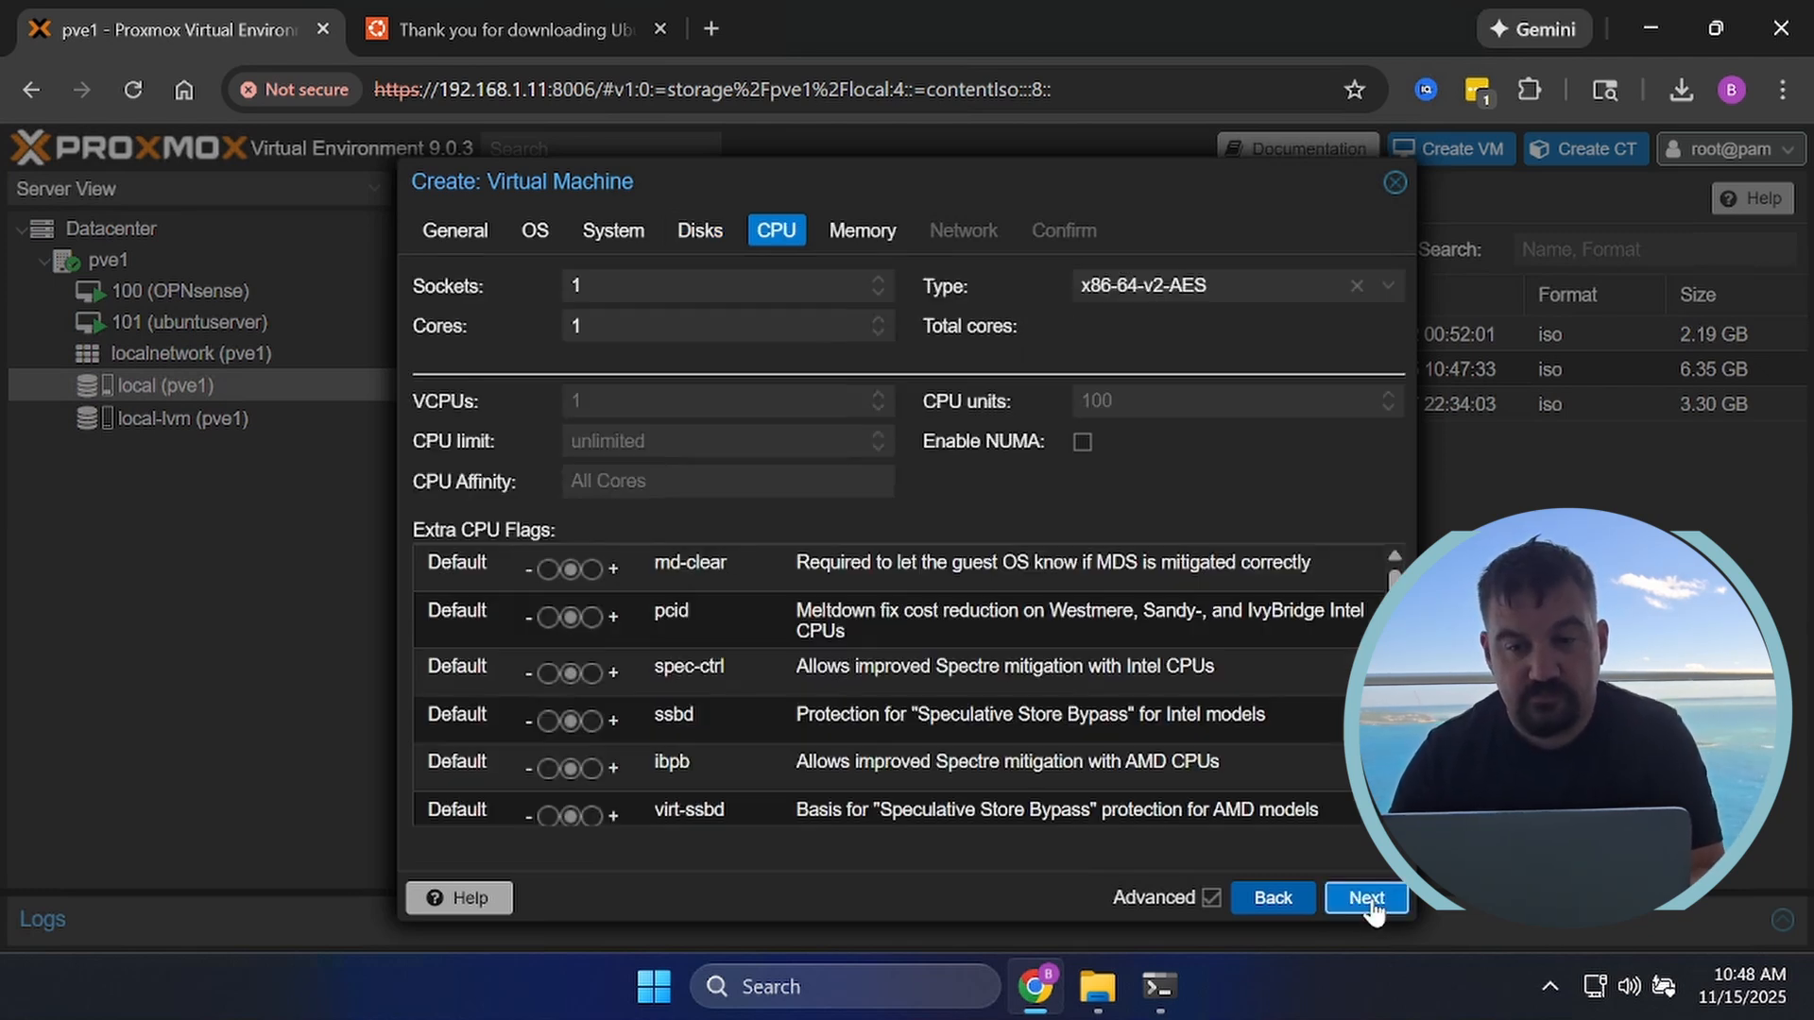
Give the virtual machine 4 CPU cores on one socket.
{"action": "left_click", "coordinate": [614, 326]}
{"action": "key", "text": "BackSpace"}
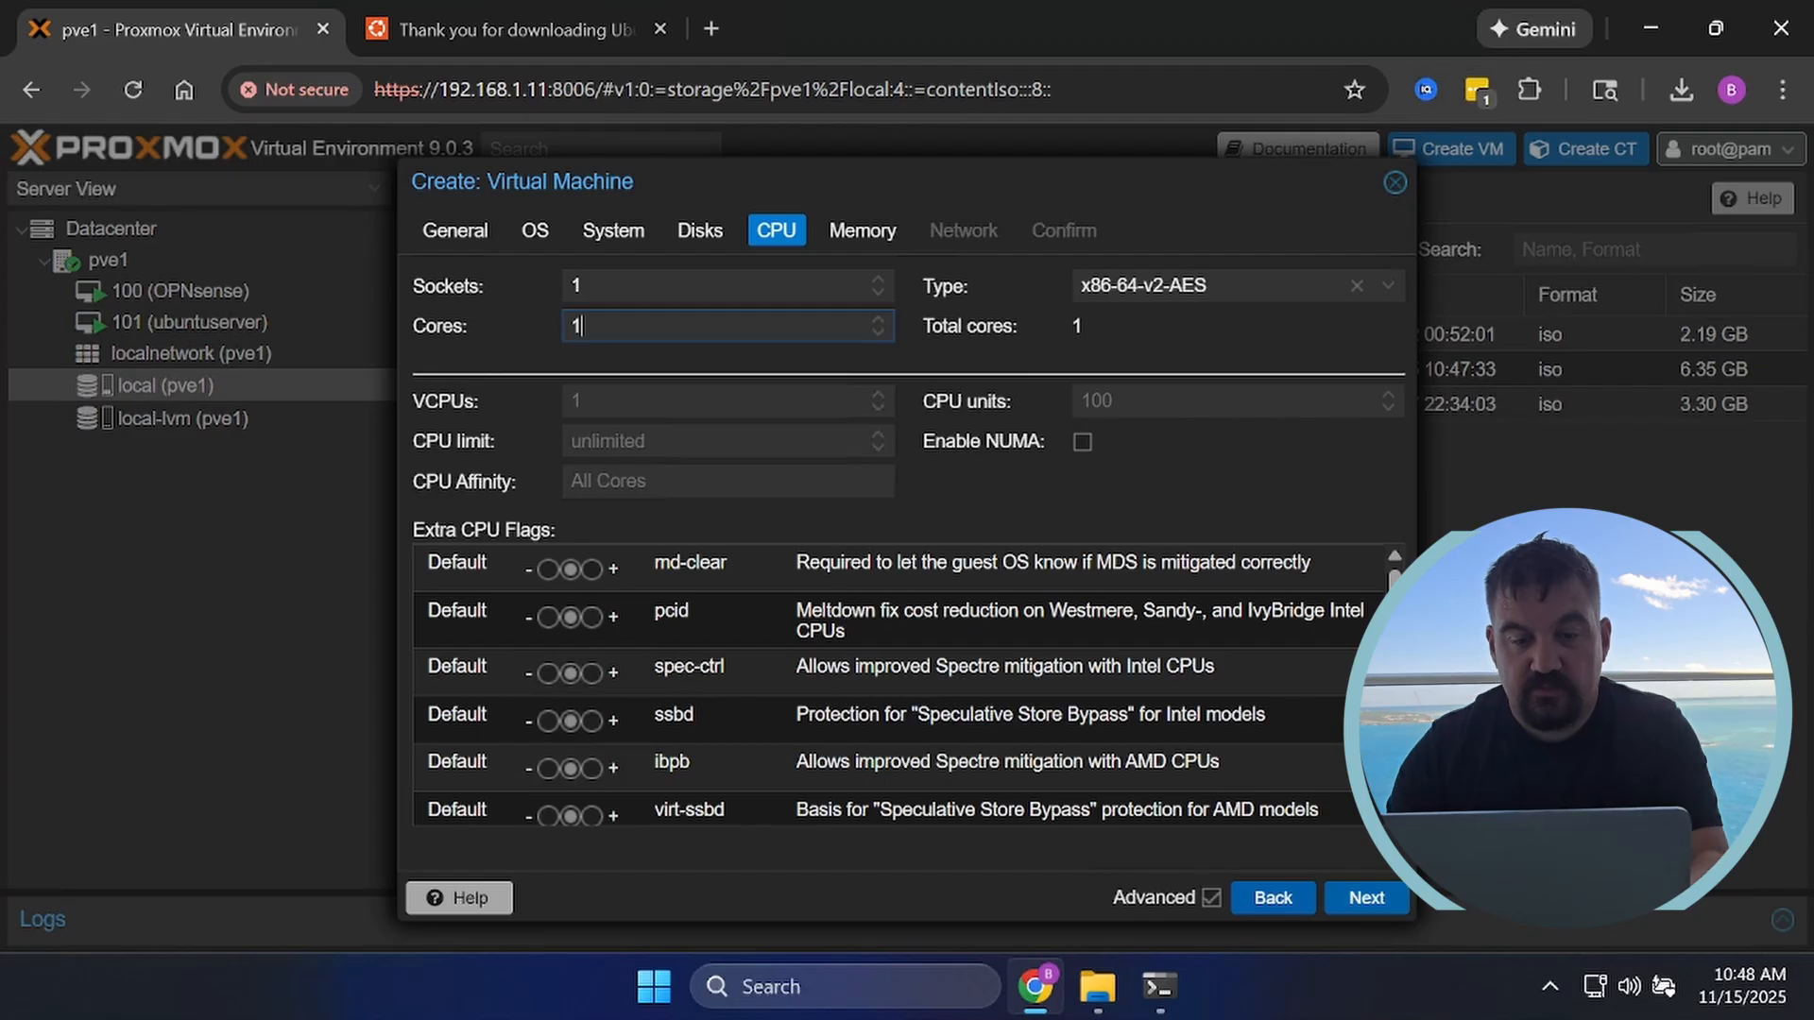
{"action": "type", "text": "4"}
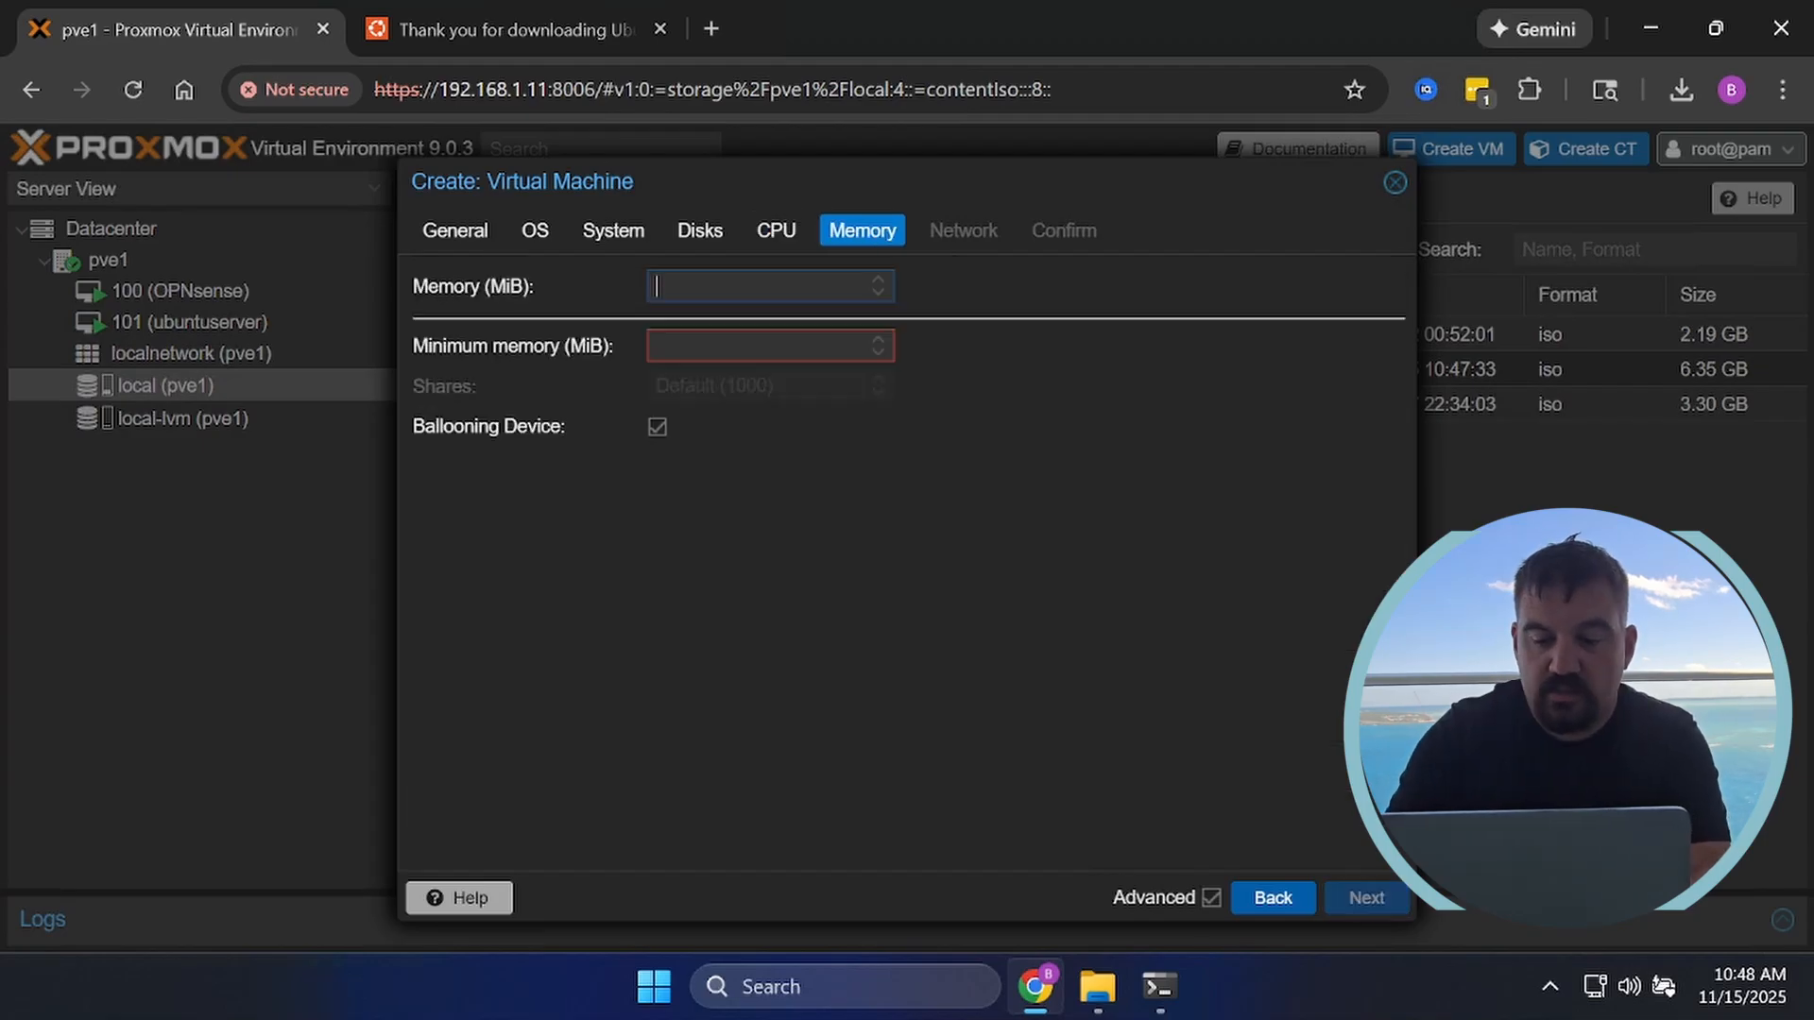
Set the memory to 8196 MiB and create the virtual machine with the default vmbr0 network settings.
{"action": "type", "text": "8196"}
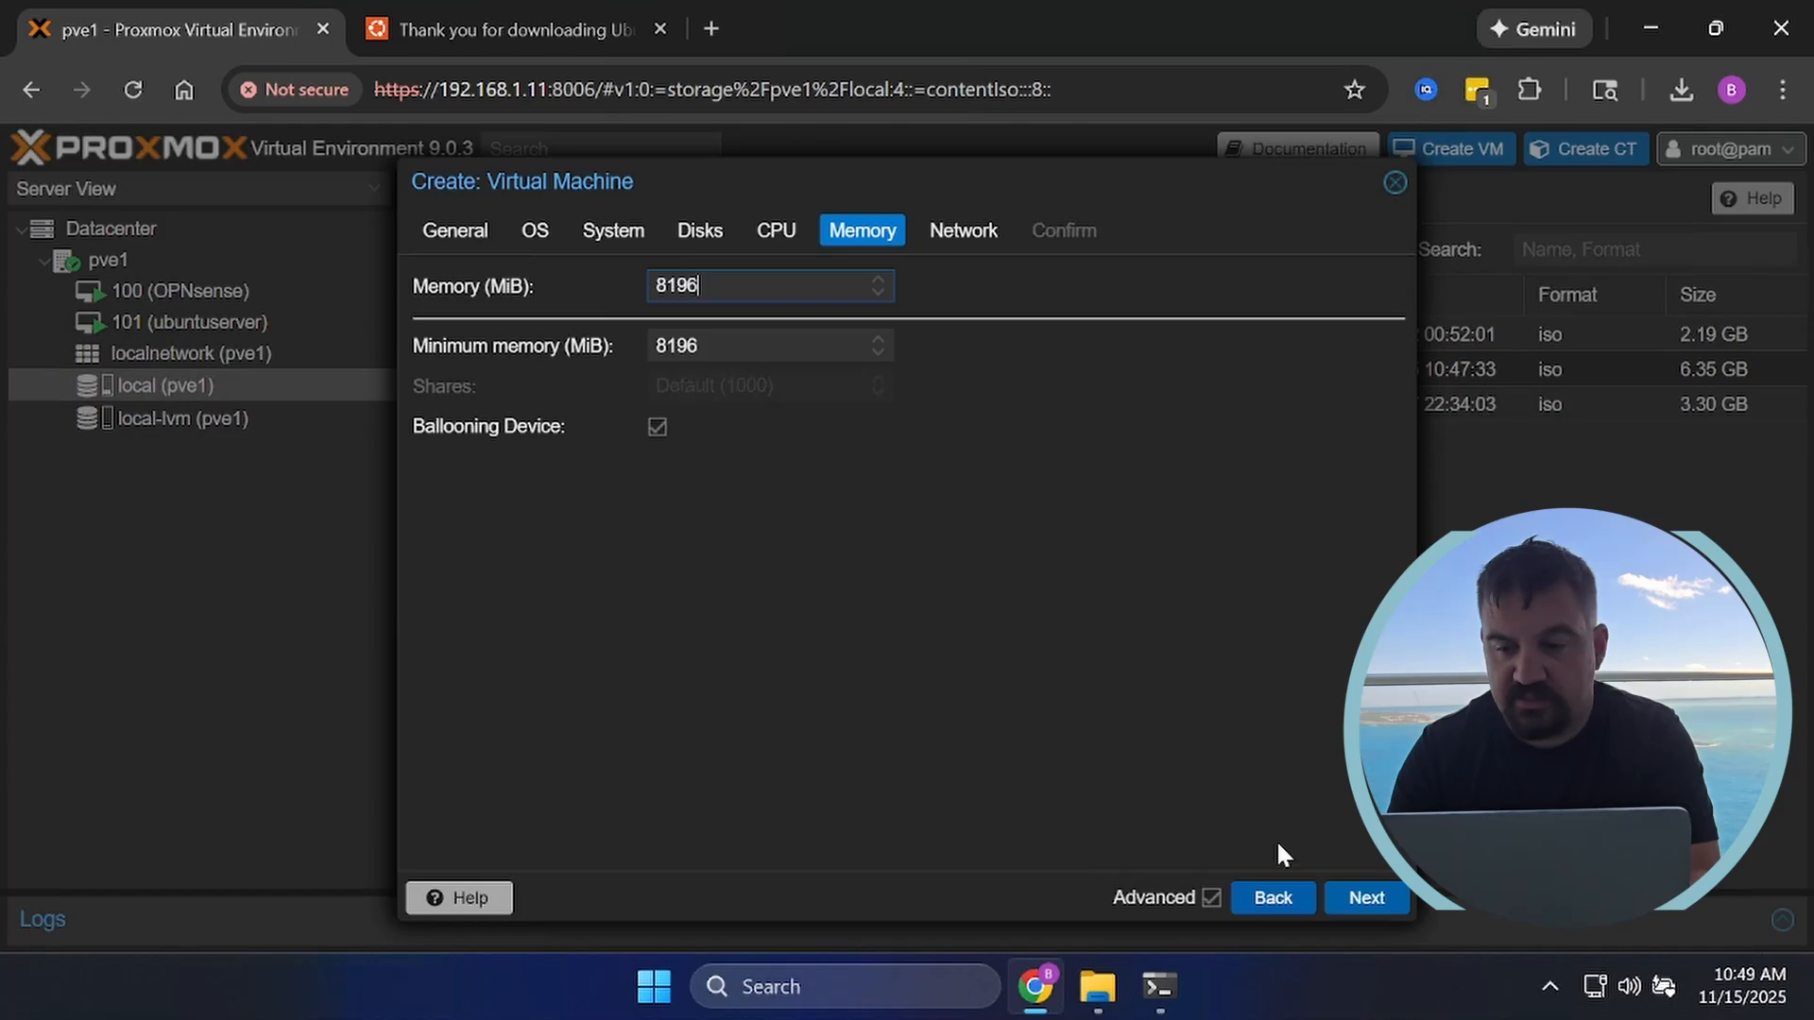
{"action": "left_click", "coordinate": [1367, 902]}
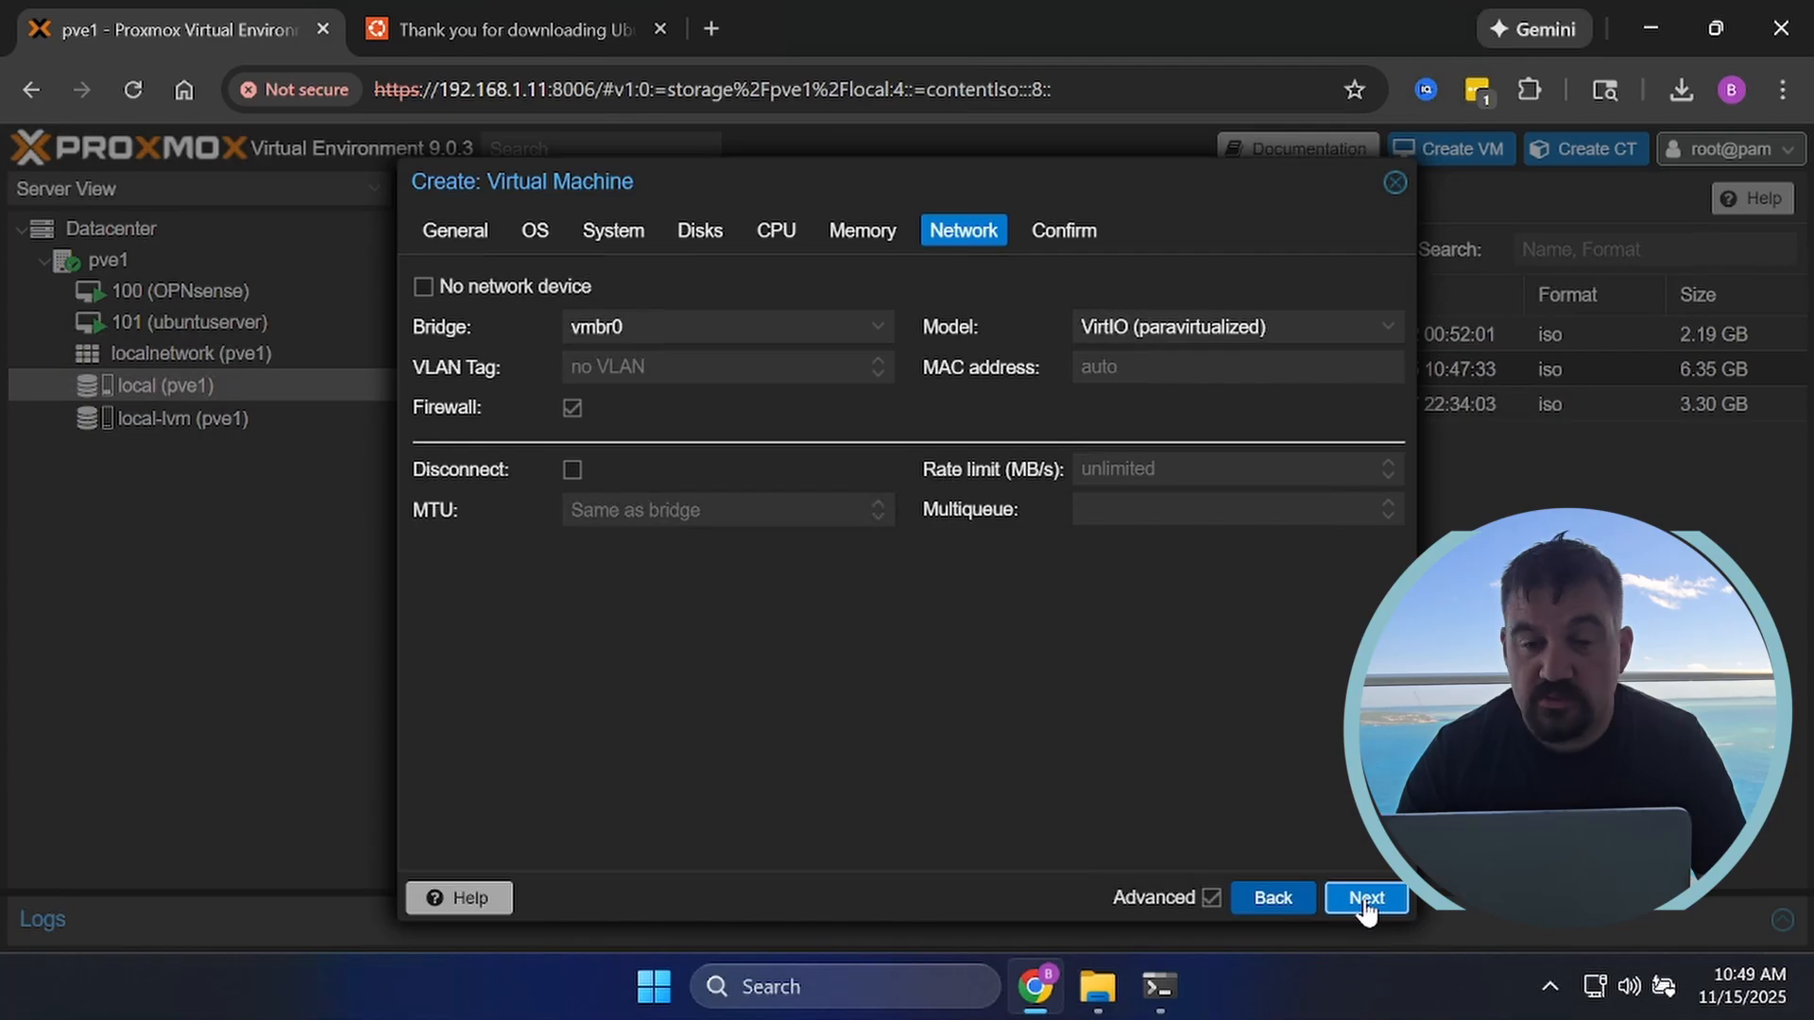
{"action": "left_click", "coordinate": [1367, 902]}
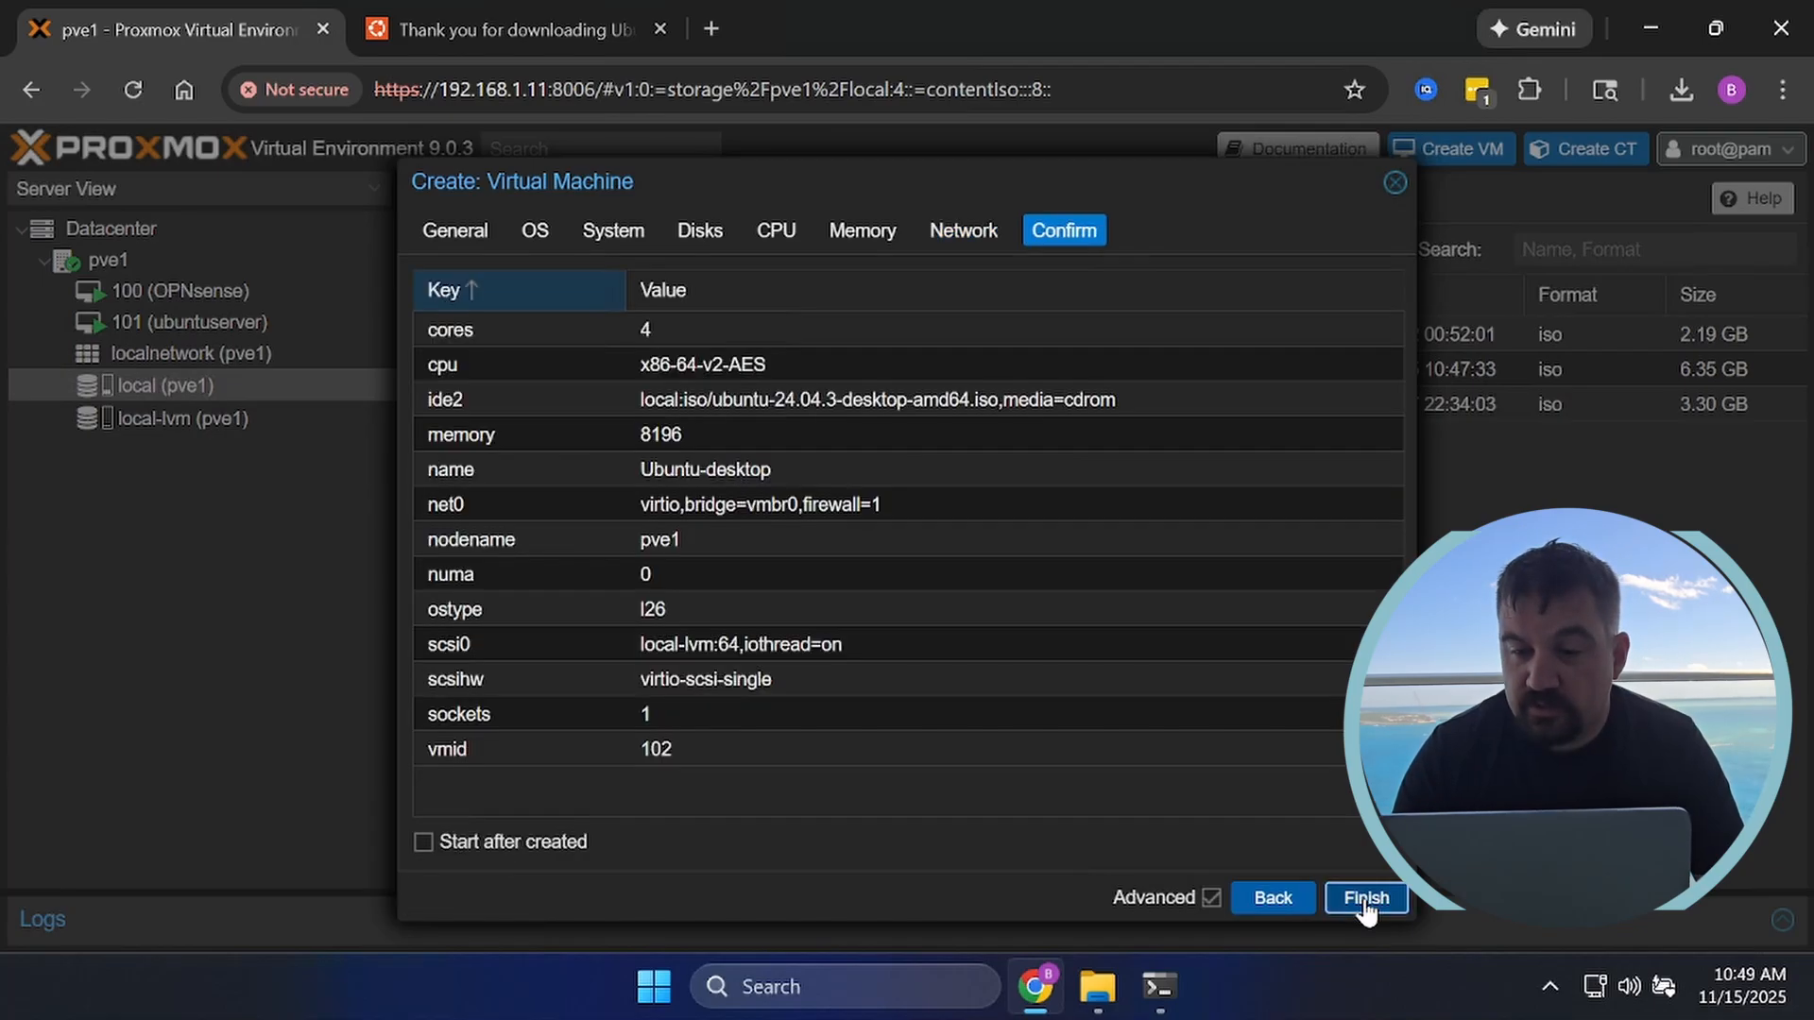
{"action": "left_click", "coordinate": [1365, 897]}
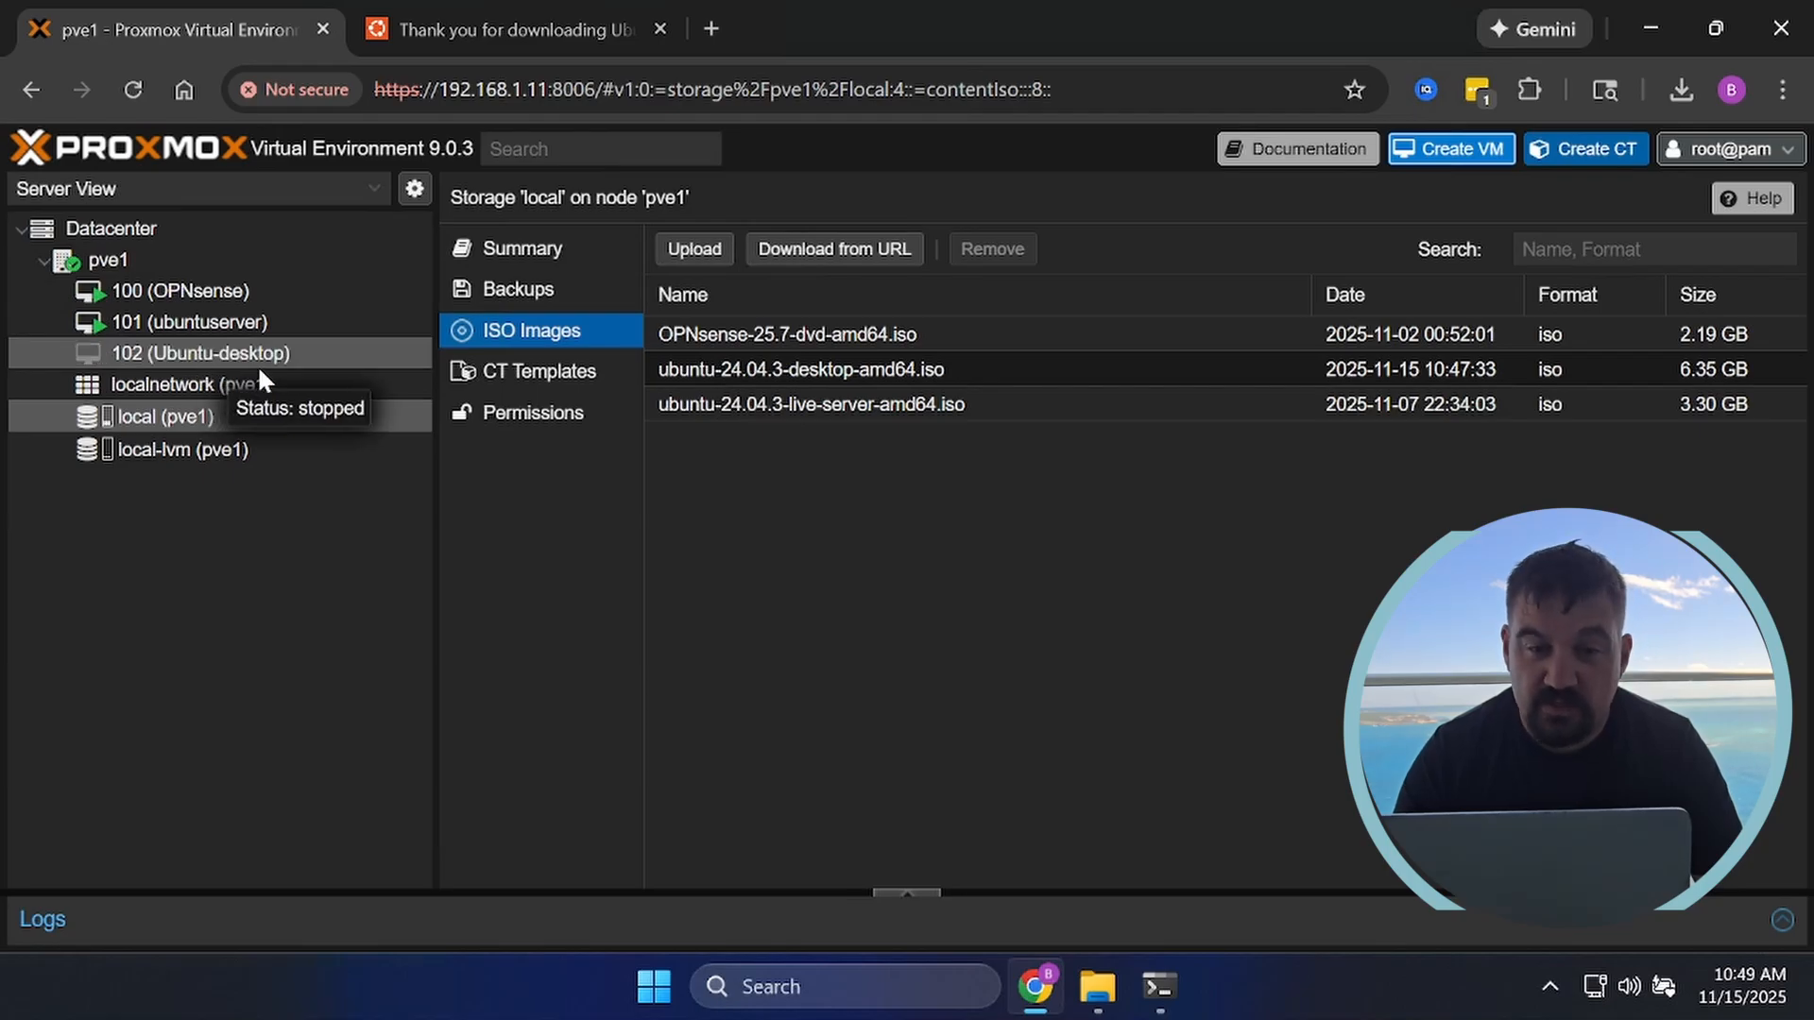
Start virtual machine 102 from its own console window and boot the "Try or Install Ubuntu" entry.
{"action": "left_click", "coordinate": [255, 355]}
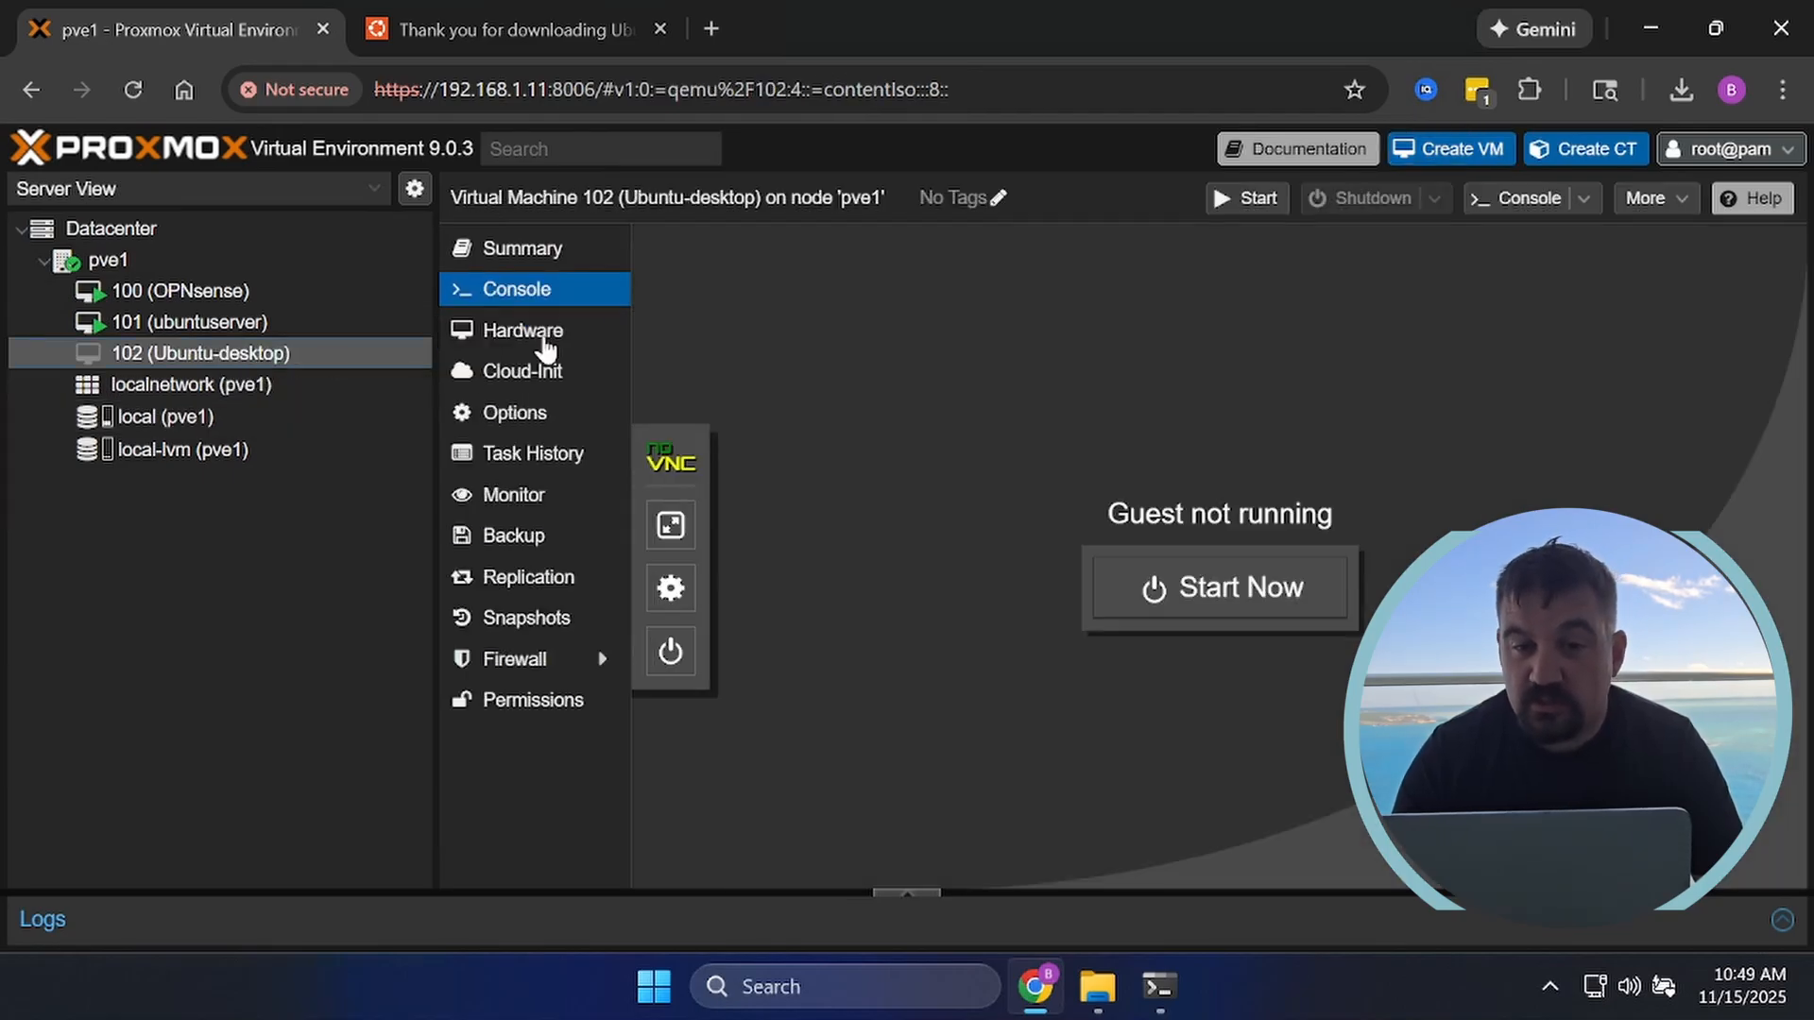
{"action": "right_click", "coordinate": [255, 355]}
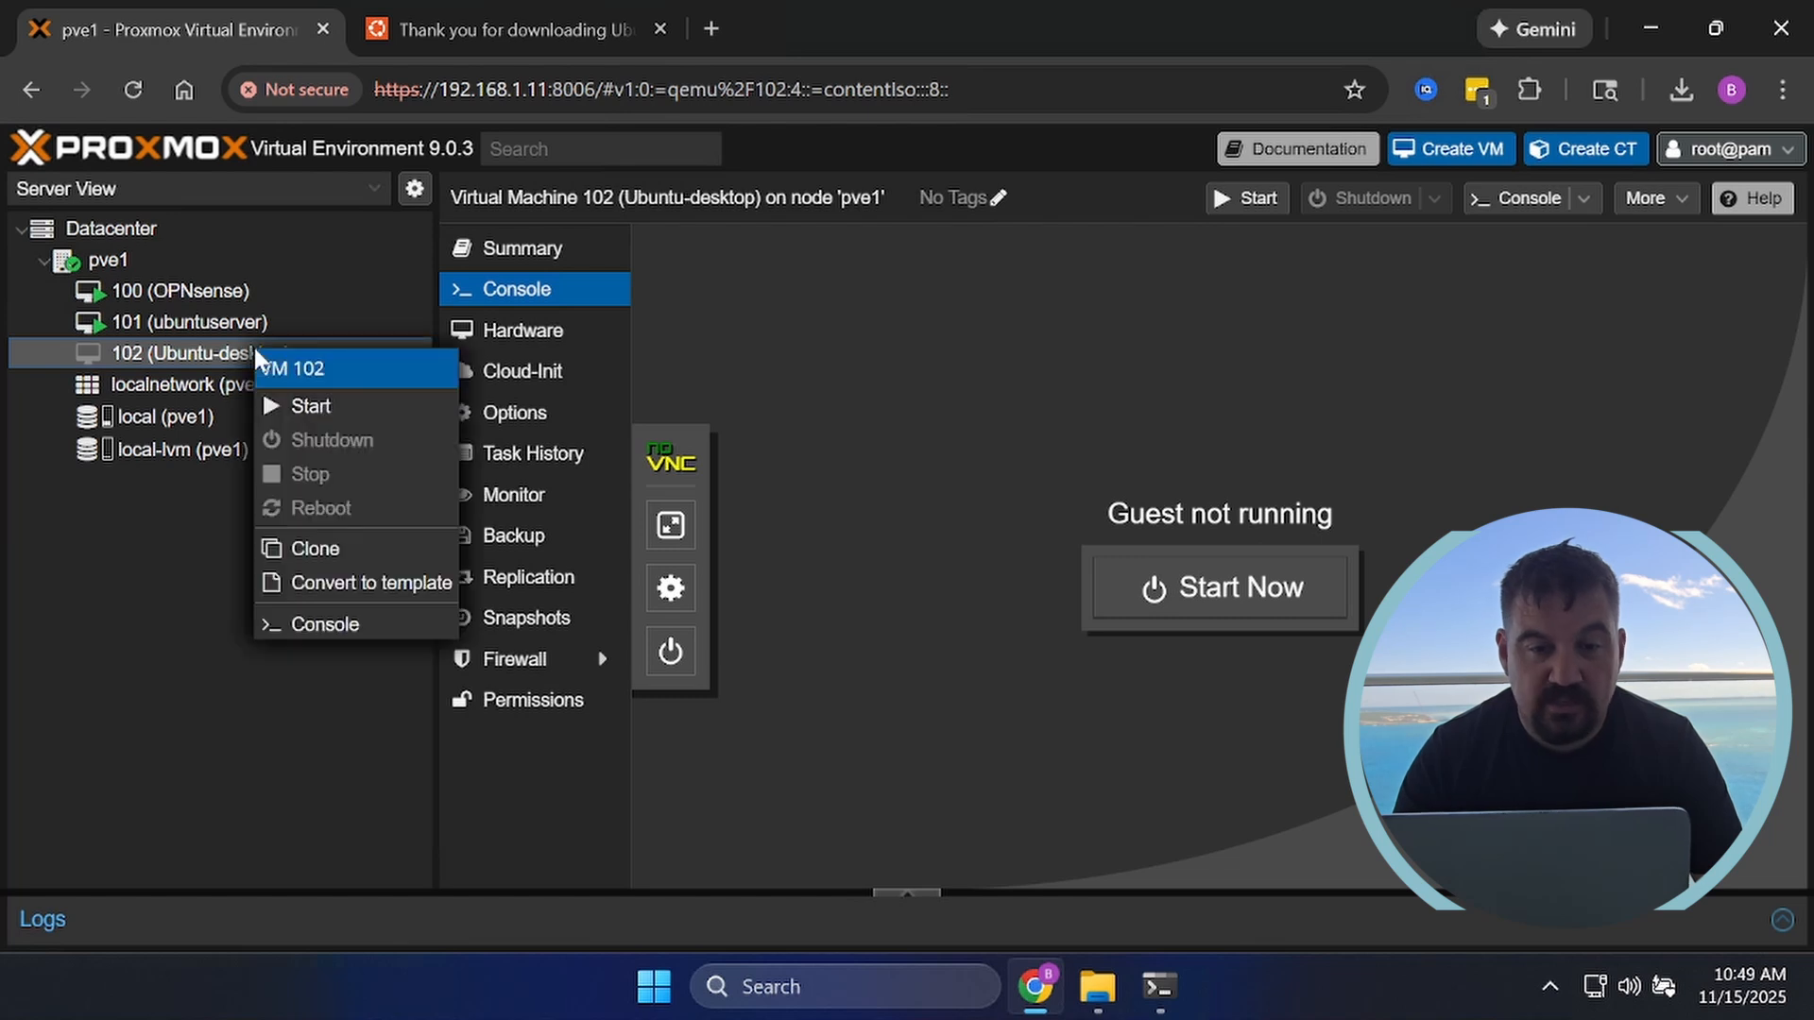
{"action": "left_click", "coordinate": [345, 623]}
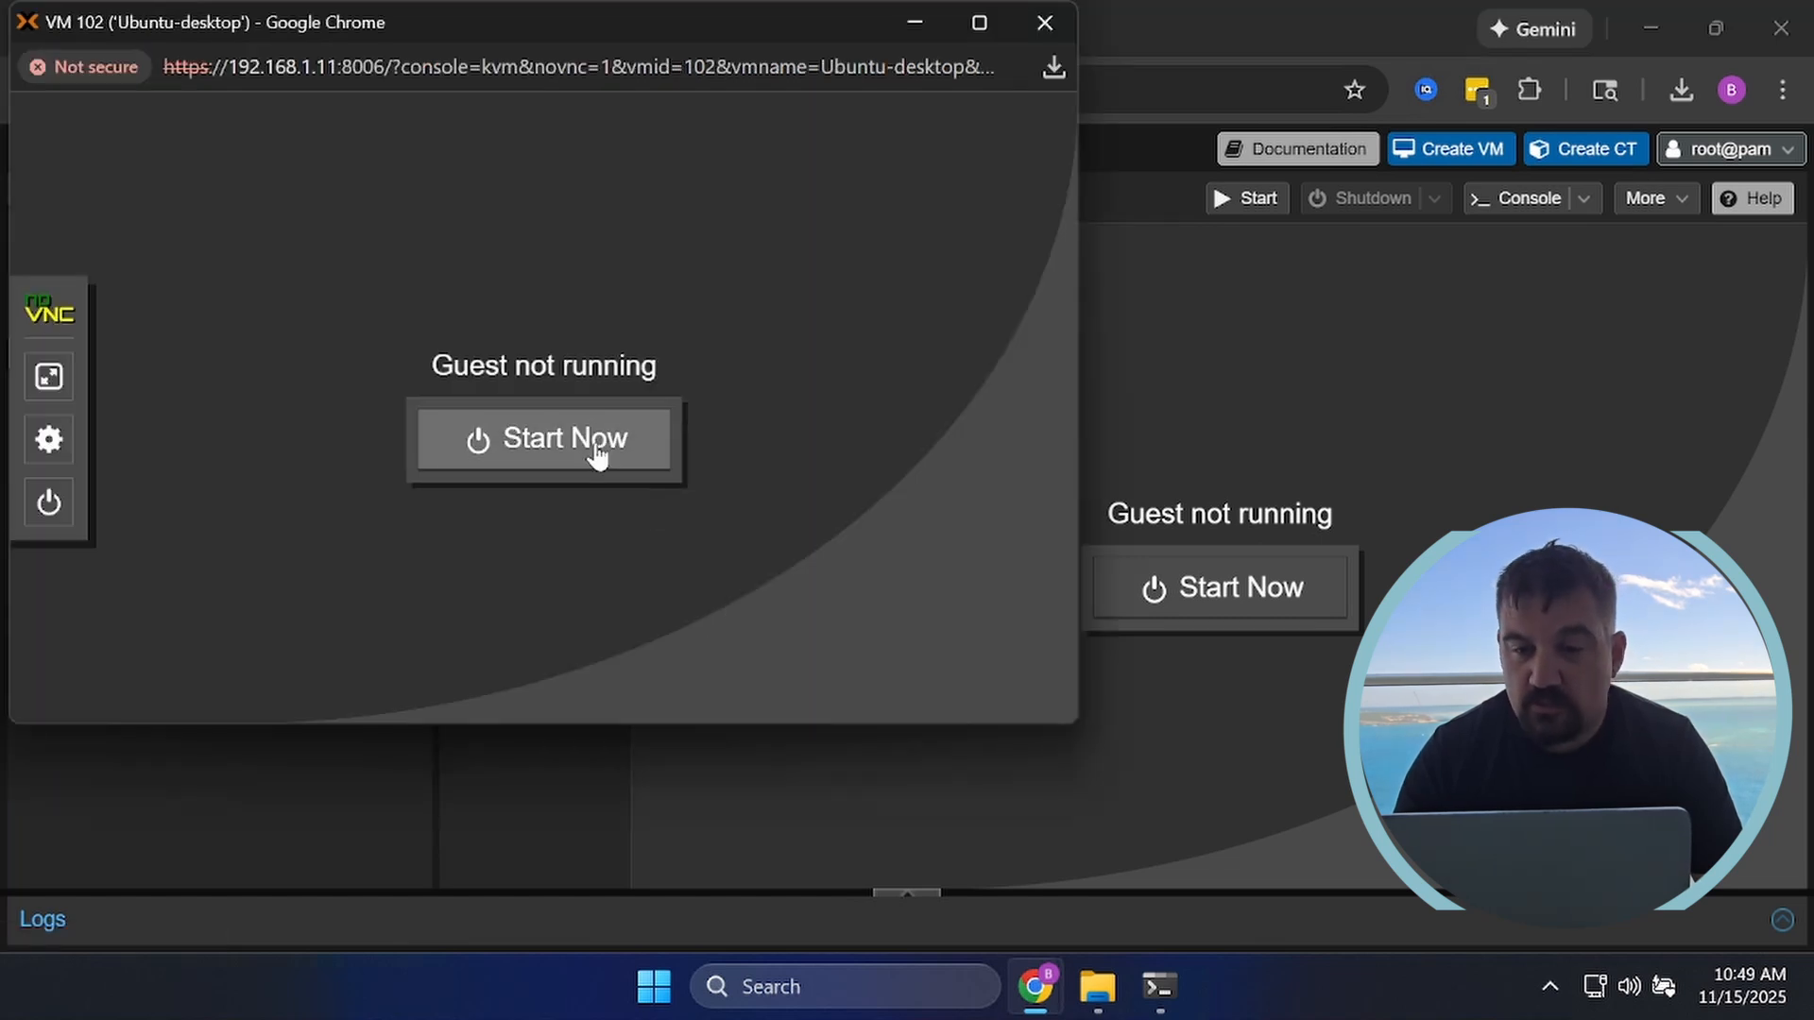
{"action": "left_click", "coordinate": [596, 452]}
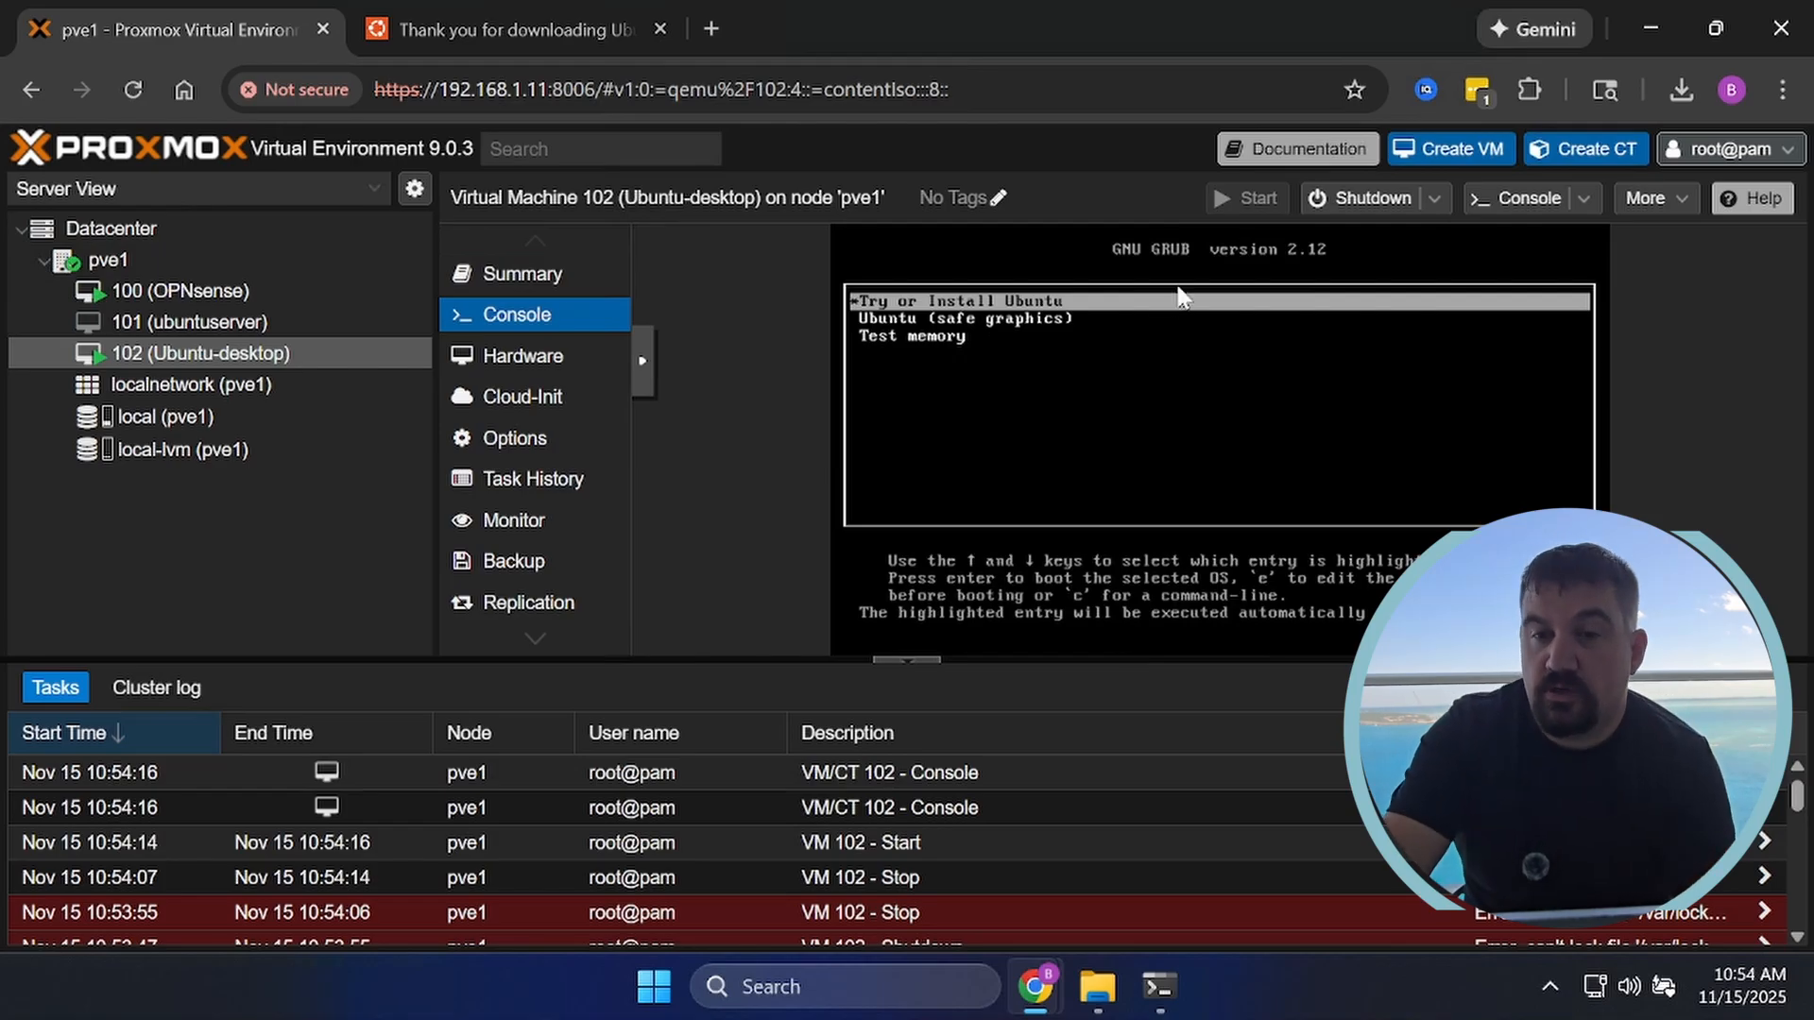
{"action": "key", "text": "Return"}
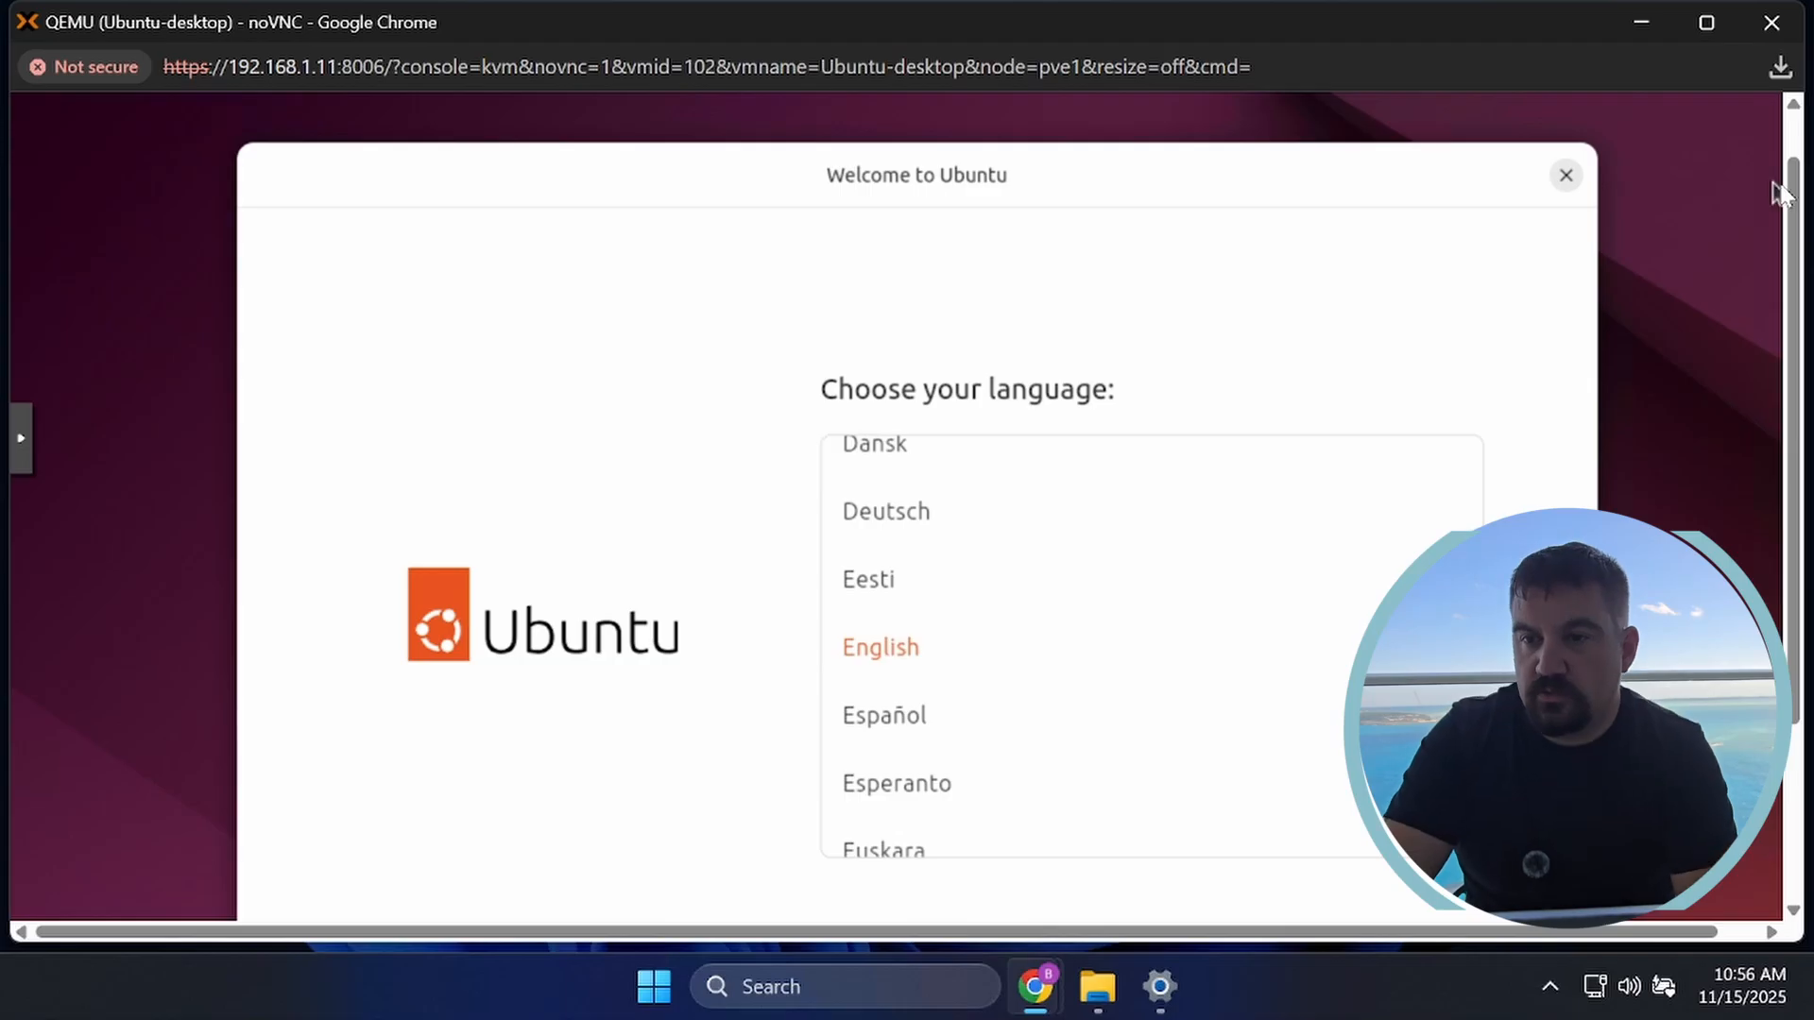
Go through the first Ubuntu installer pages with English, default accessibility and keyboard settings, and the wired connection.
{"action": "left_click", "coordinate": [1707, 20]}
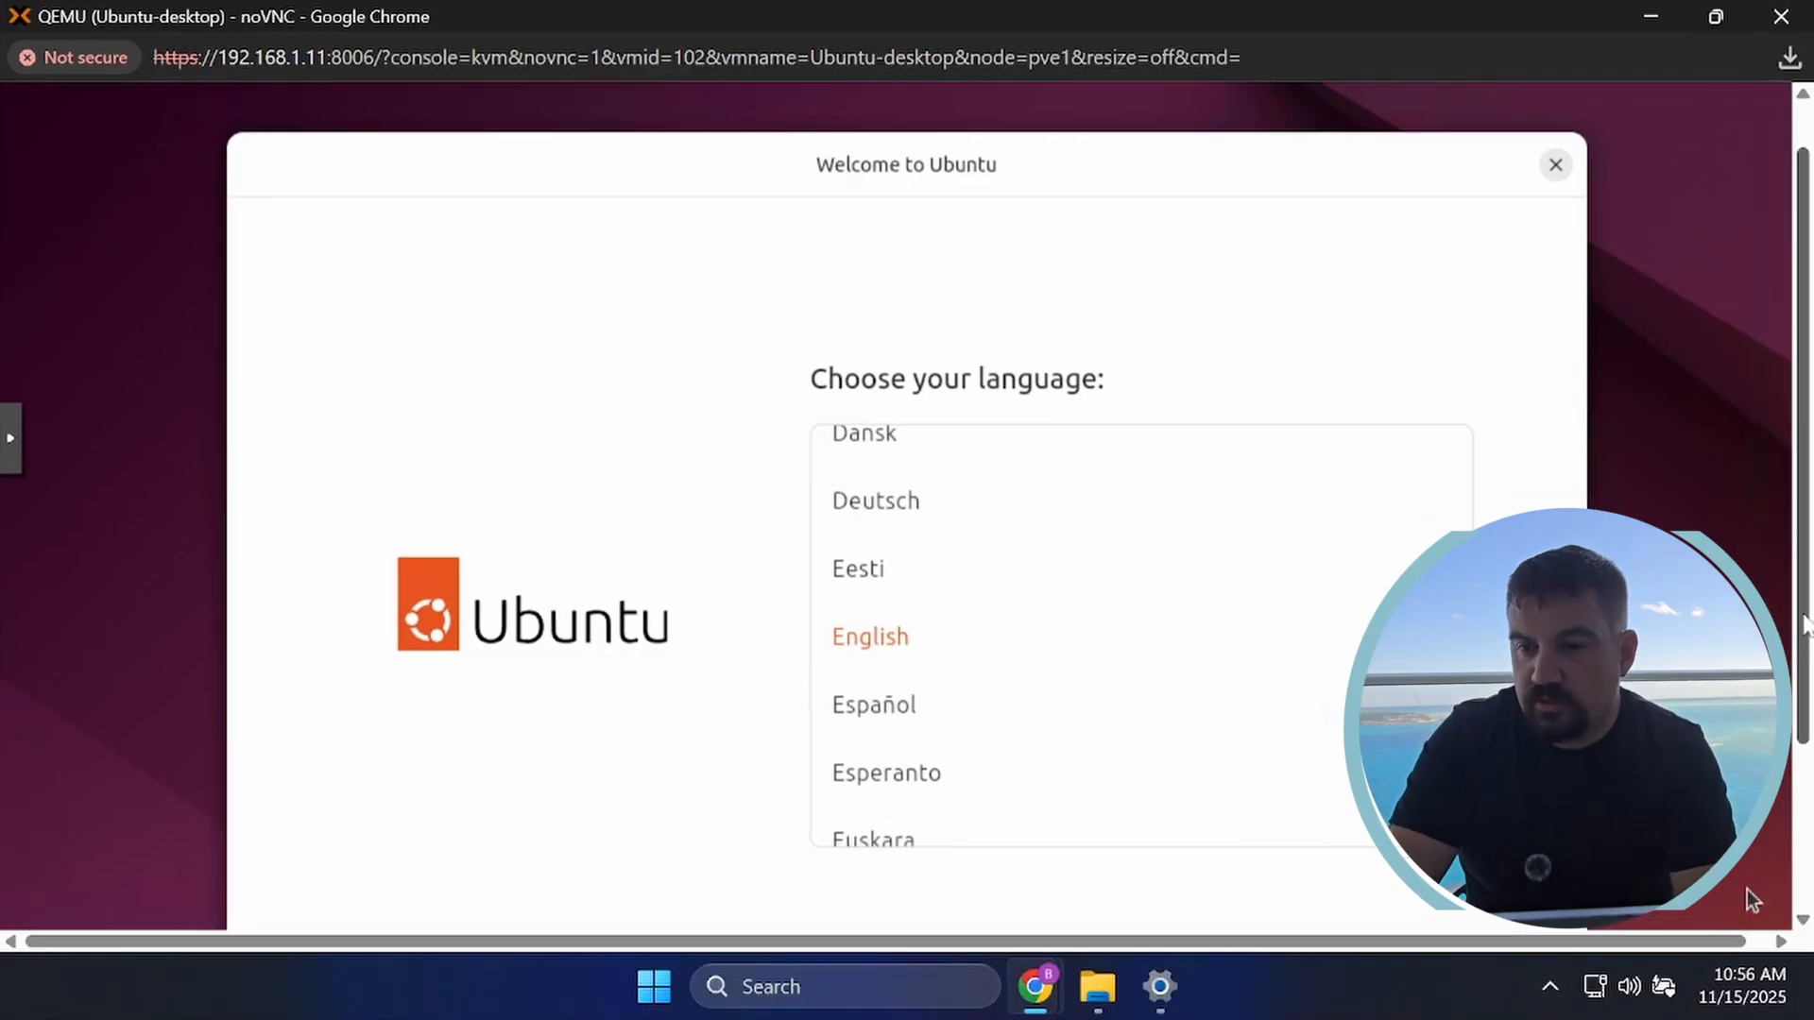
{"action": "scroll", "coordinate": [1748, 890], "scroll_direction": "down", "scroll_amount": 2}
{"action": "left_click", "coordinate": [1465, 902]}
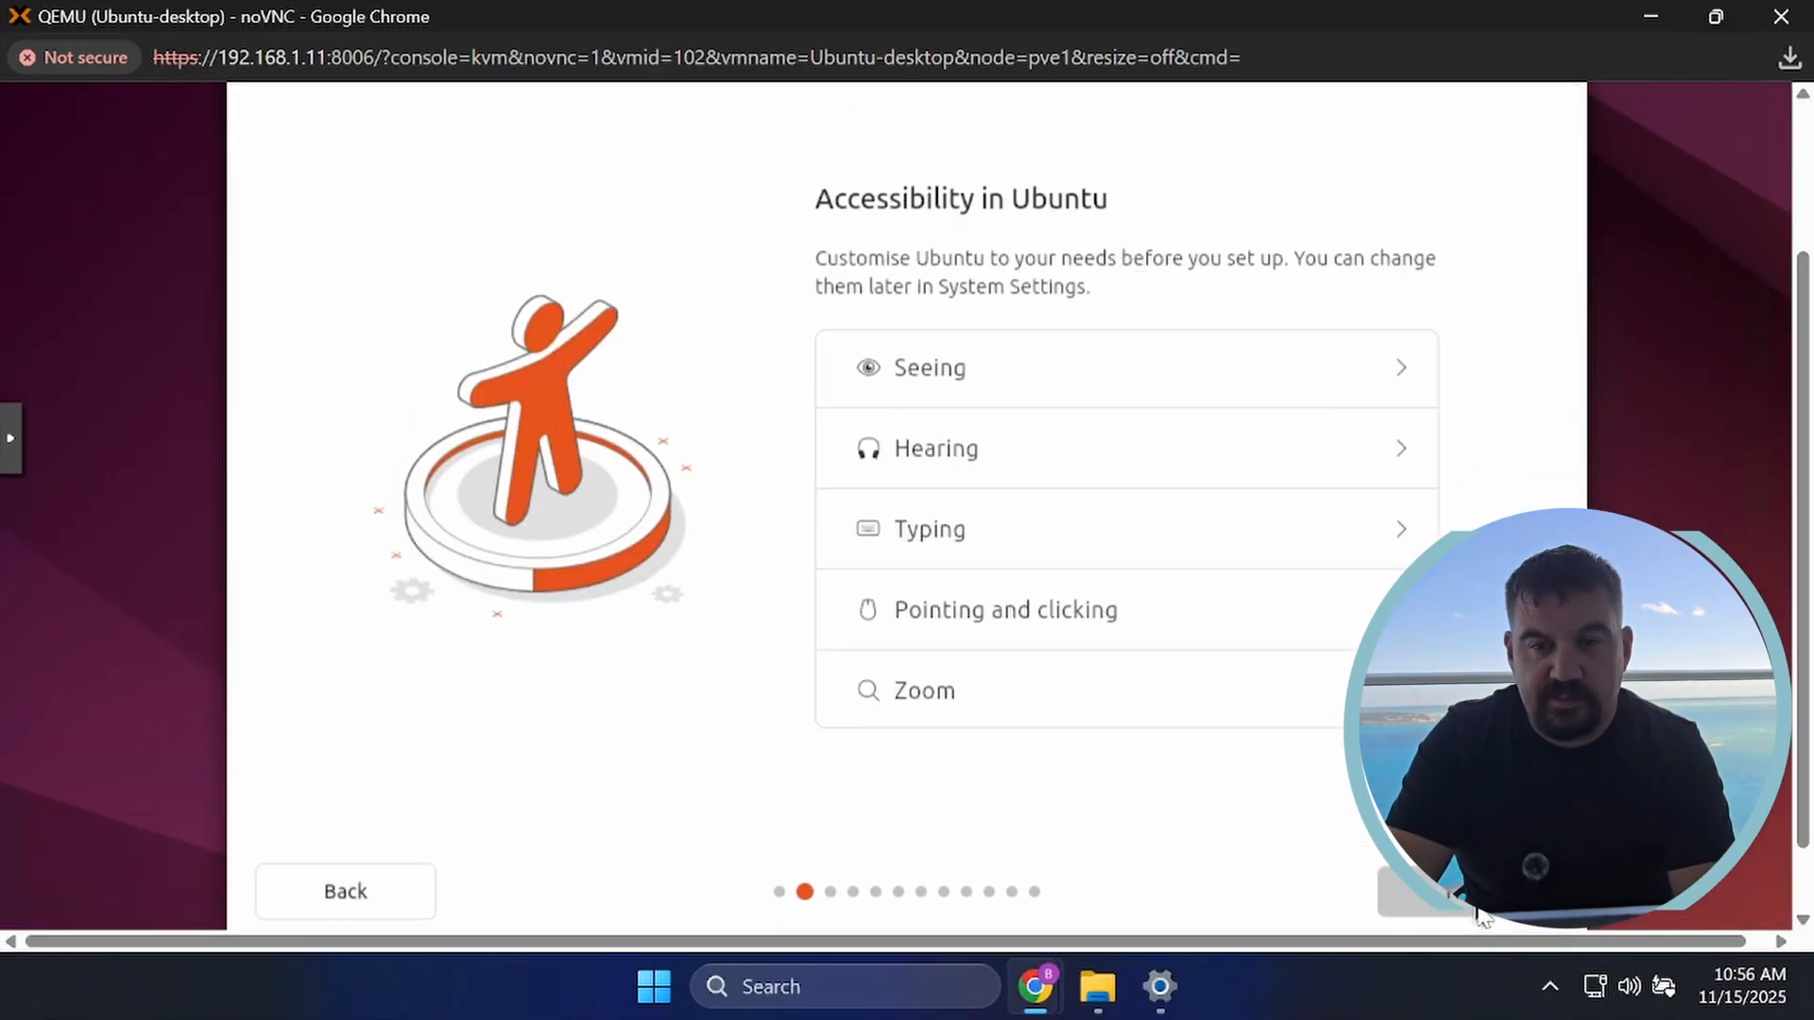
{"action": "left_click", "coordinate": [1464, 902]}
{"action": "left_click", "coordinate": [1464, 903]}
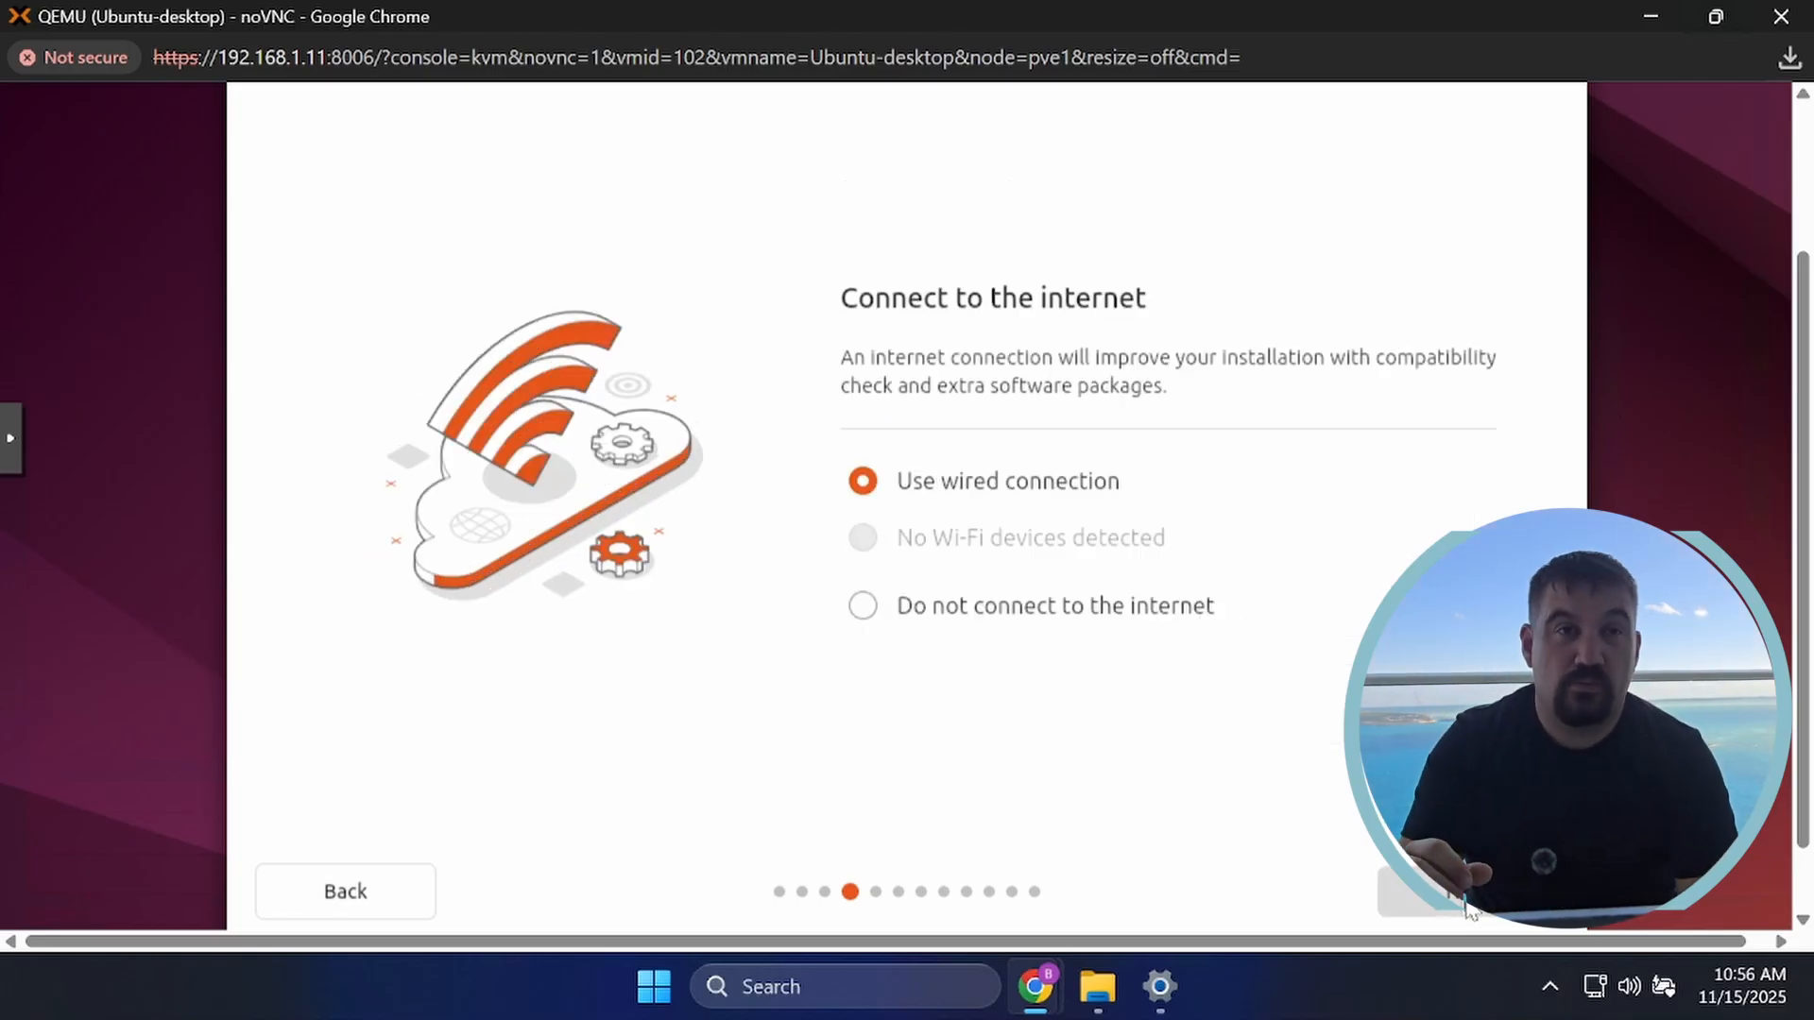
{"action": "left_click", "coordinate": [1464, 902]}
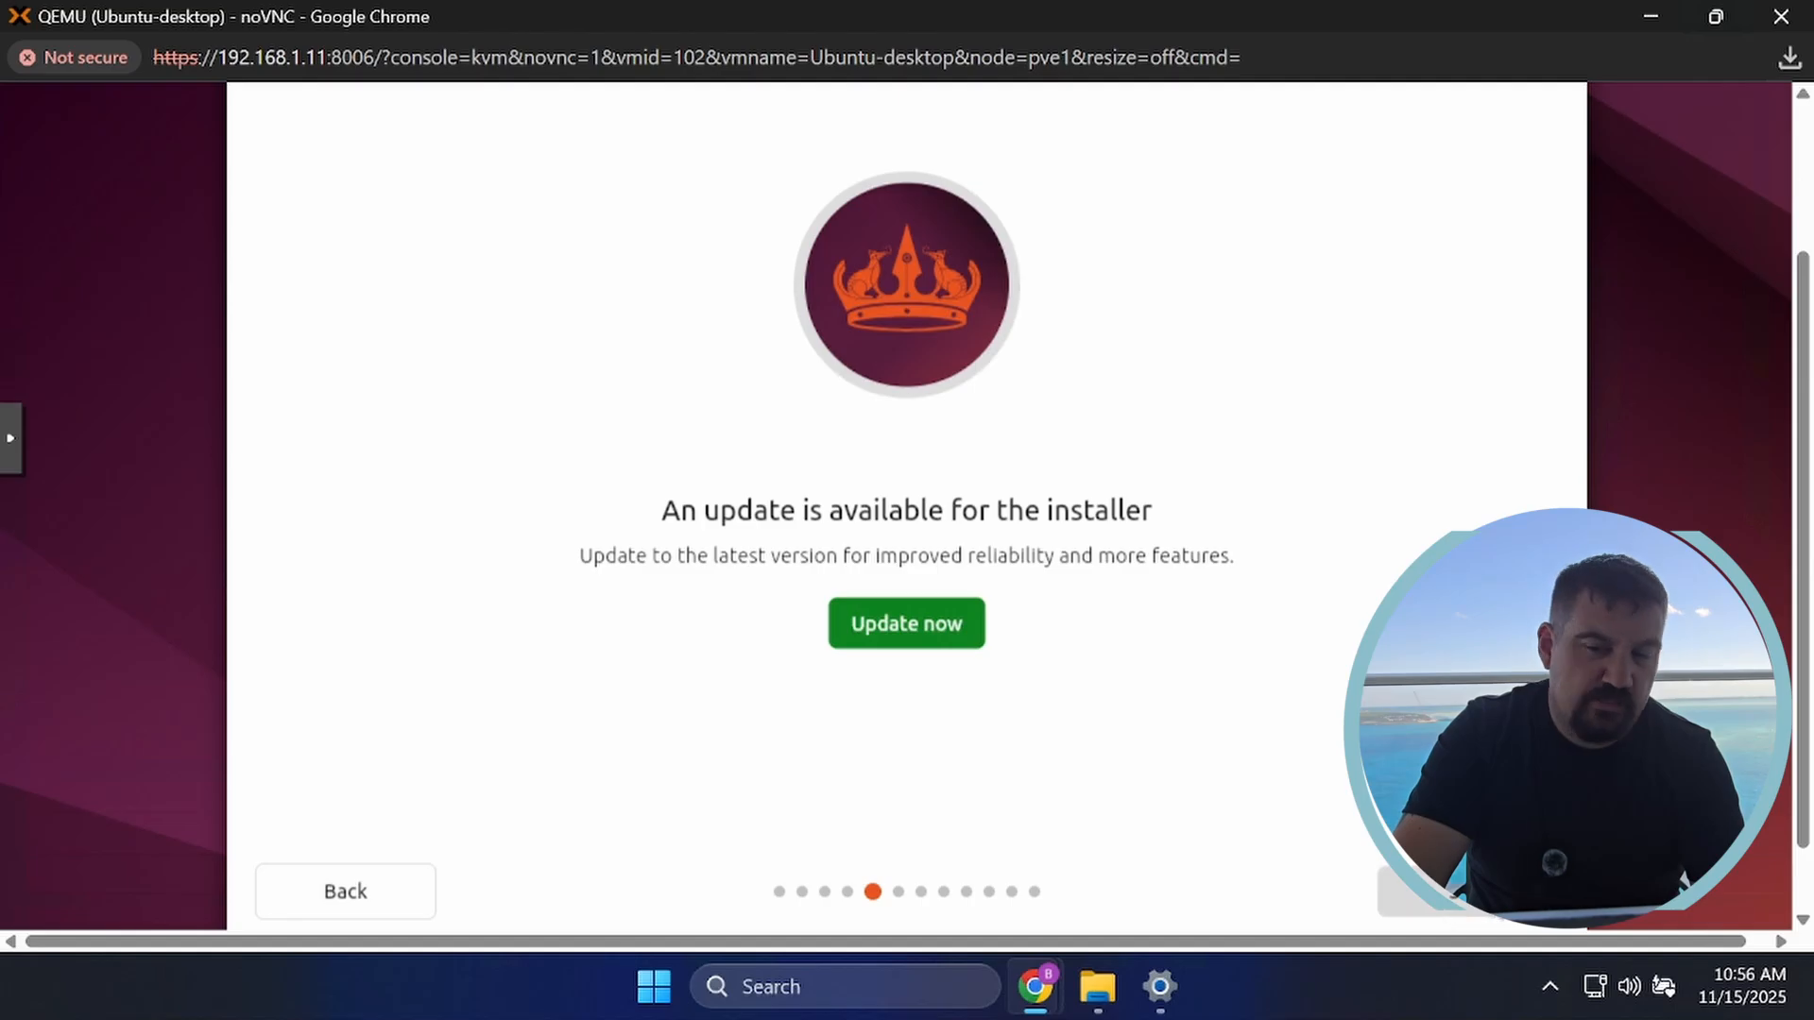
Skip the installer update and choose Install Ubuntu, Interactive installation and the Default selection of apps.
{"action": "left_click", "coordinate": [1427, 890]}
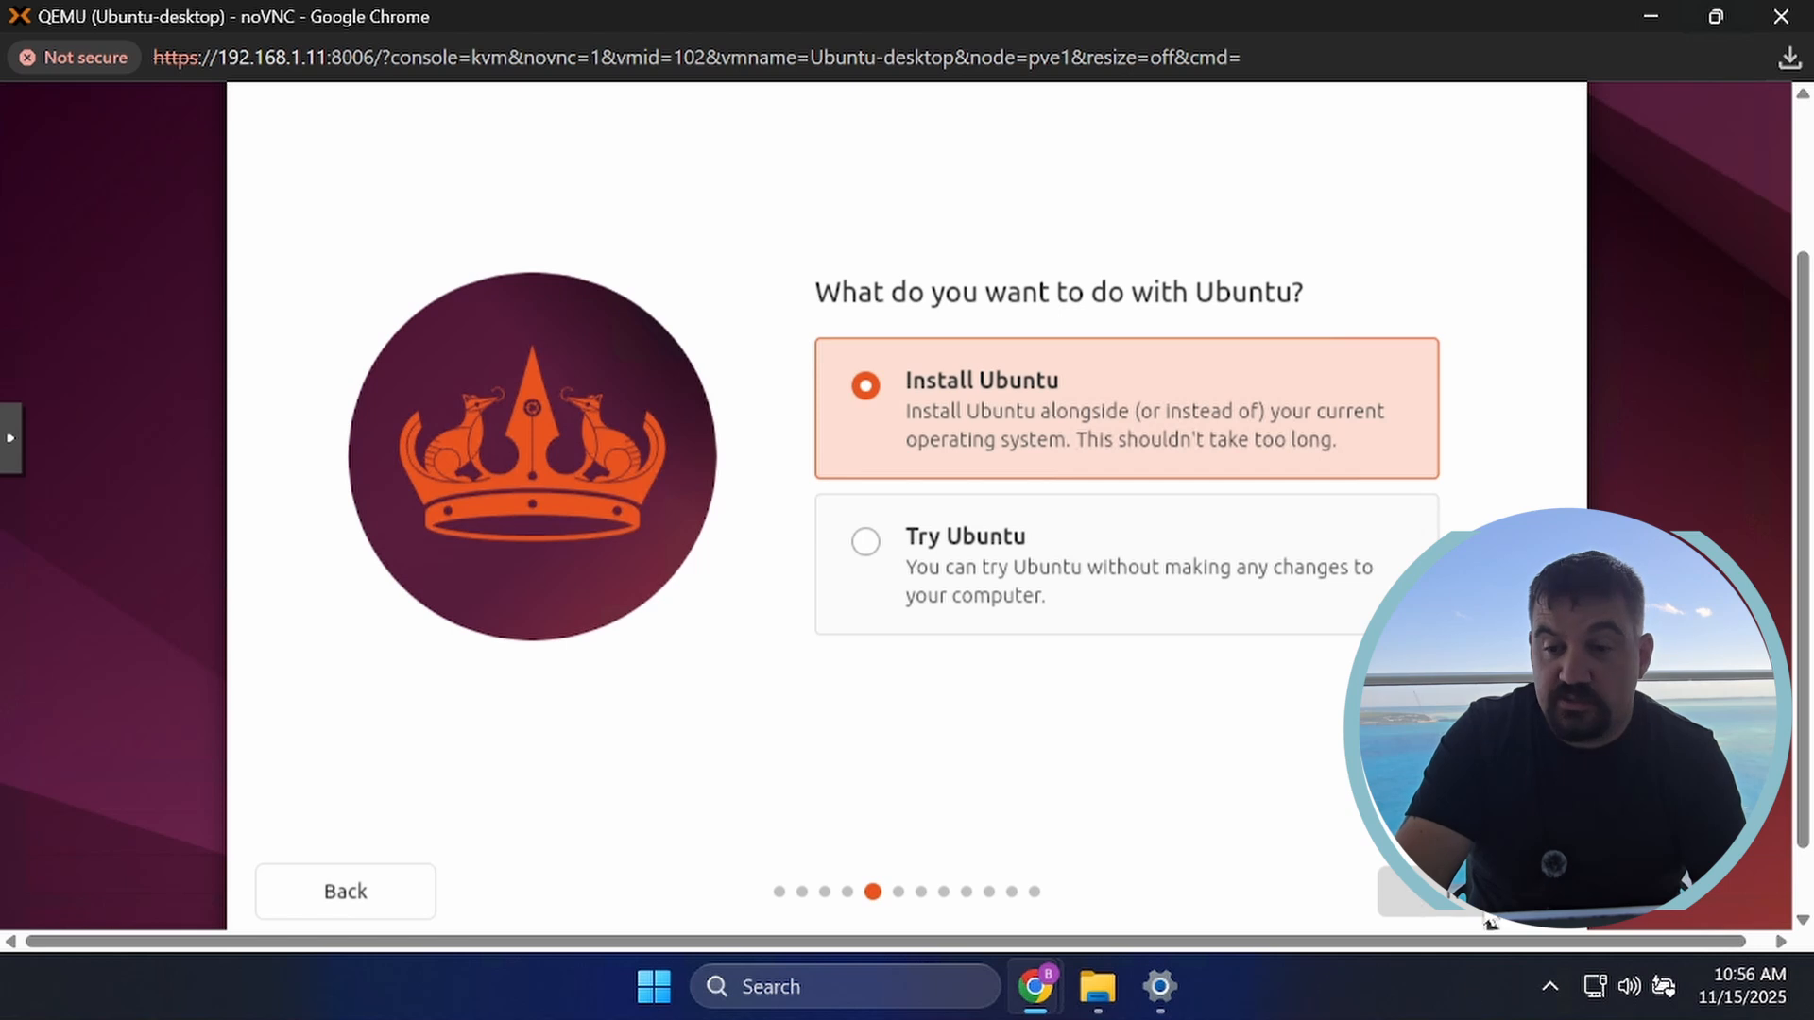
{"action": "left_click", "coordinate": [1406, 893]}
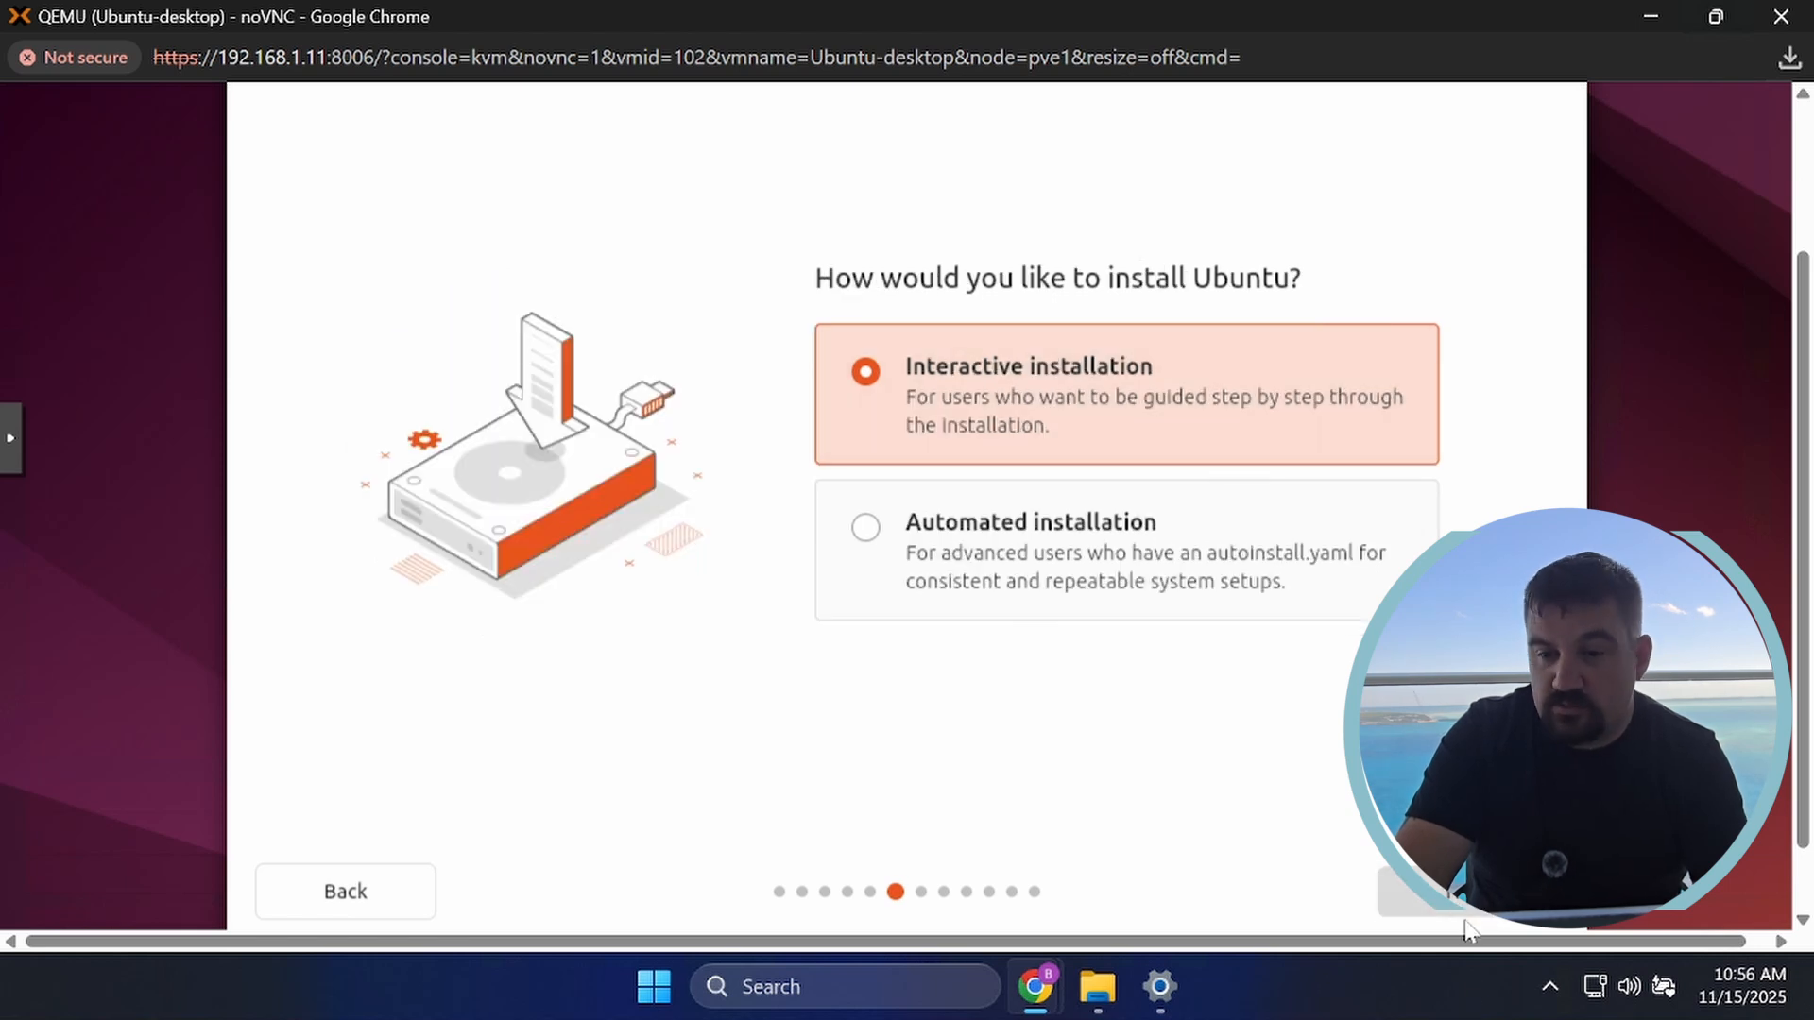
{"action": "left_click", "coordinate": [1467, 907]}
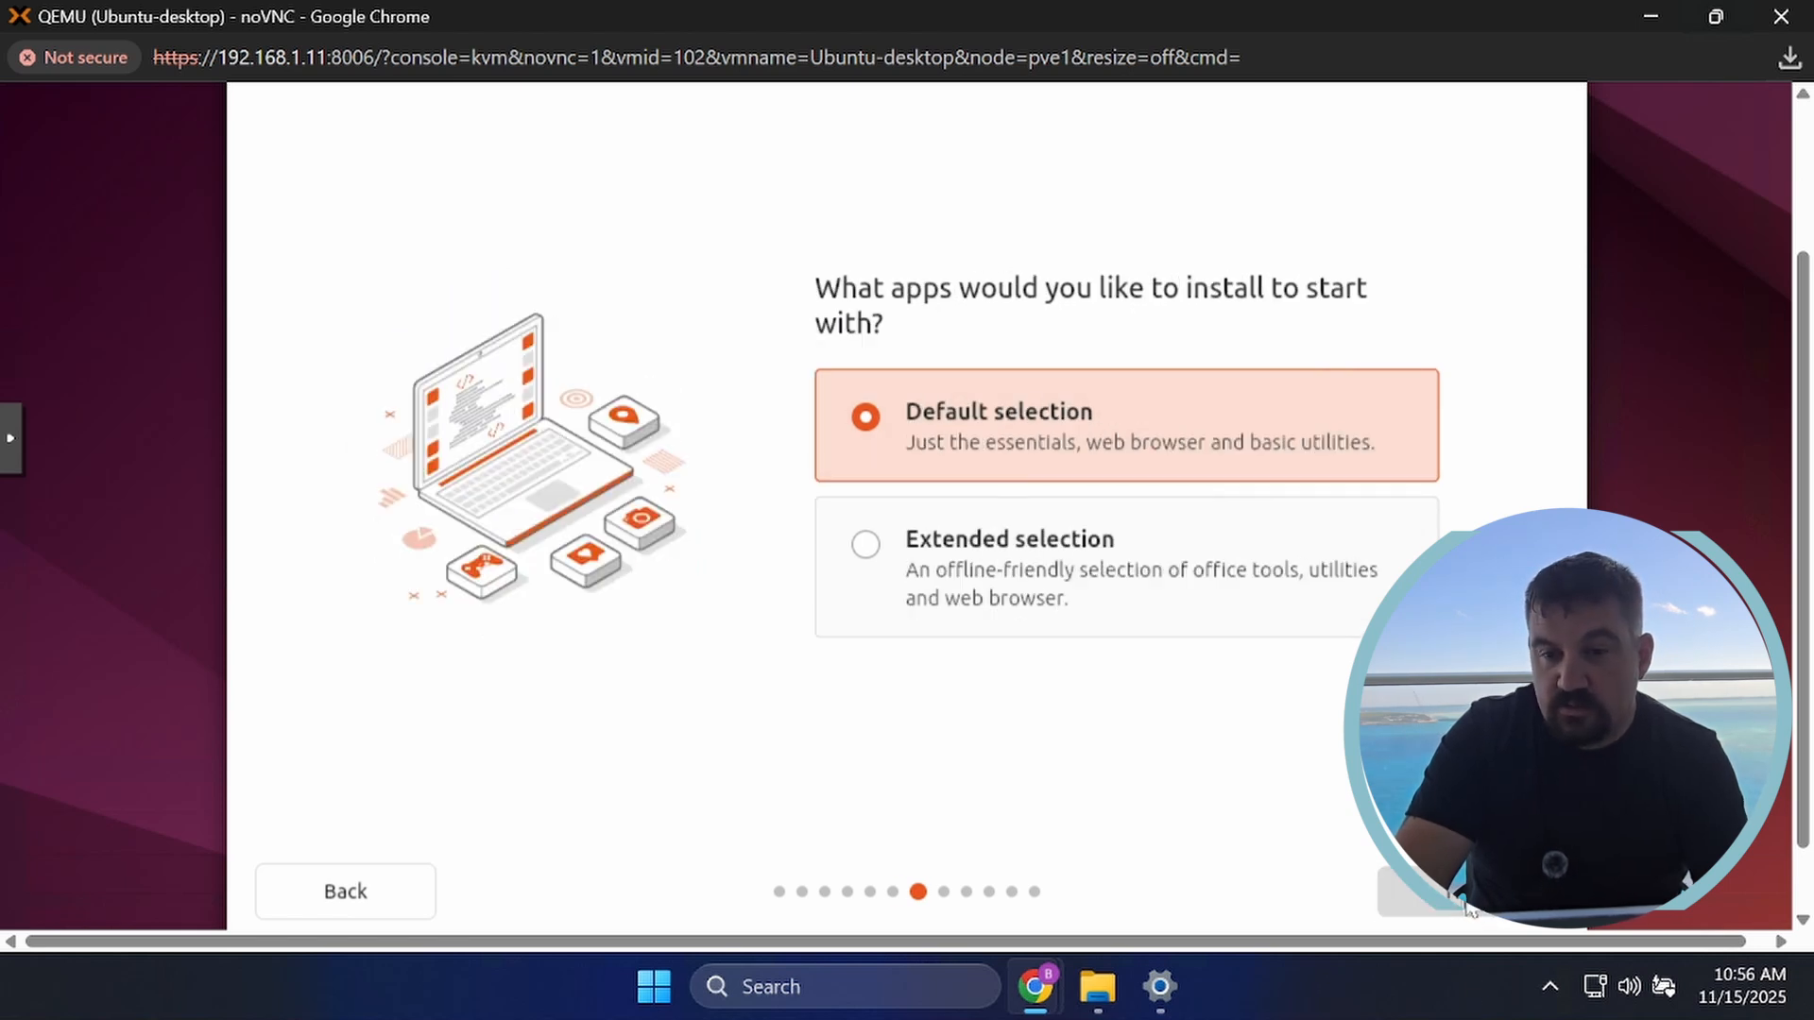
{"action": "left_click", "coordinate": [1467, 907]}
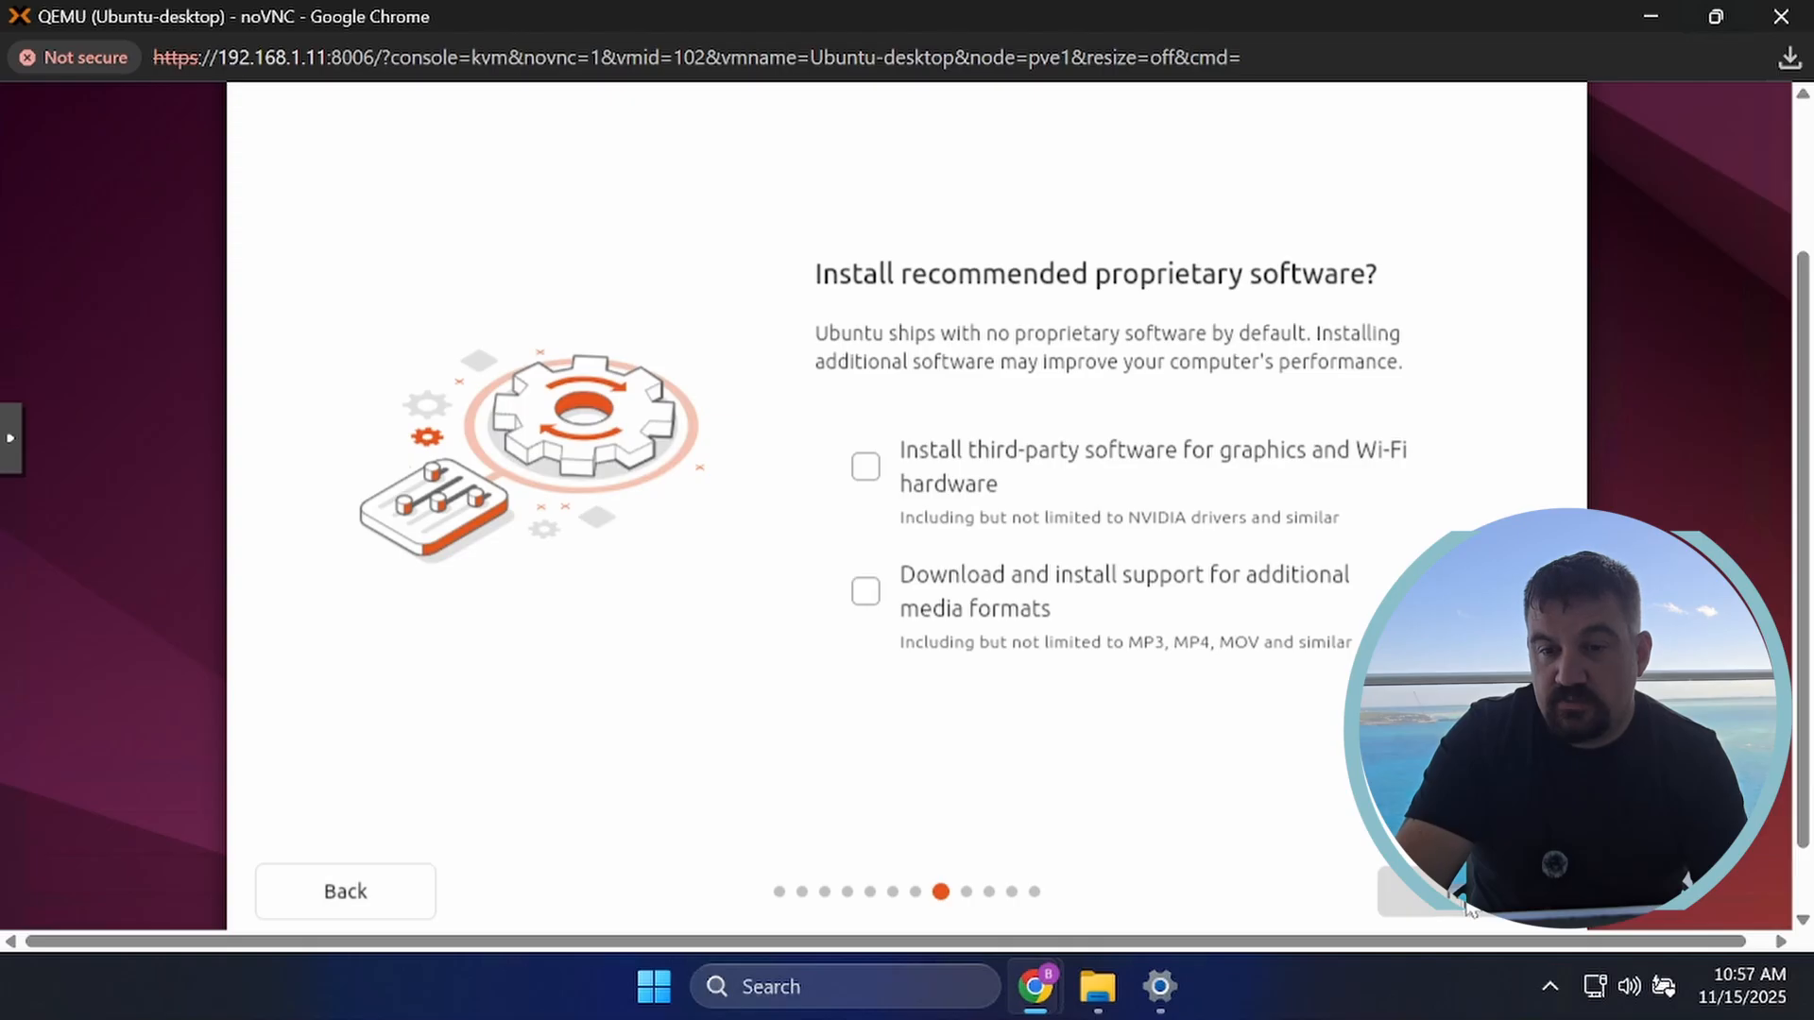
Continue without the recommended proprietary software and keep Erase disk and install Ubuntu as the installation method.
{"action": "left_click", "coordinate": [1467, 907]}
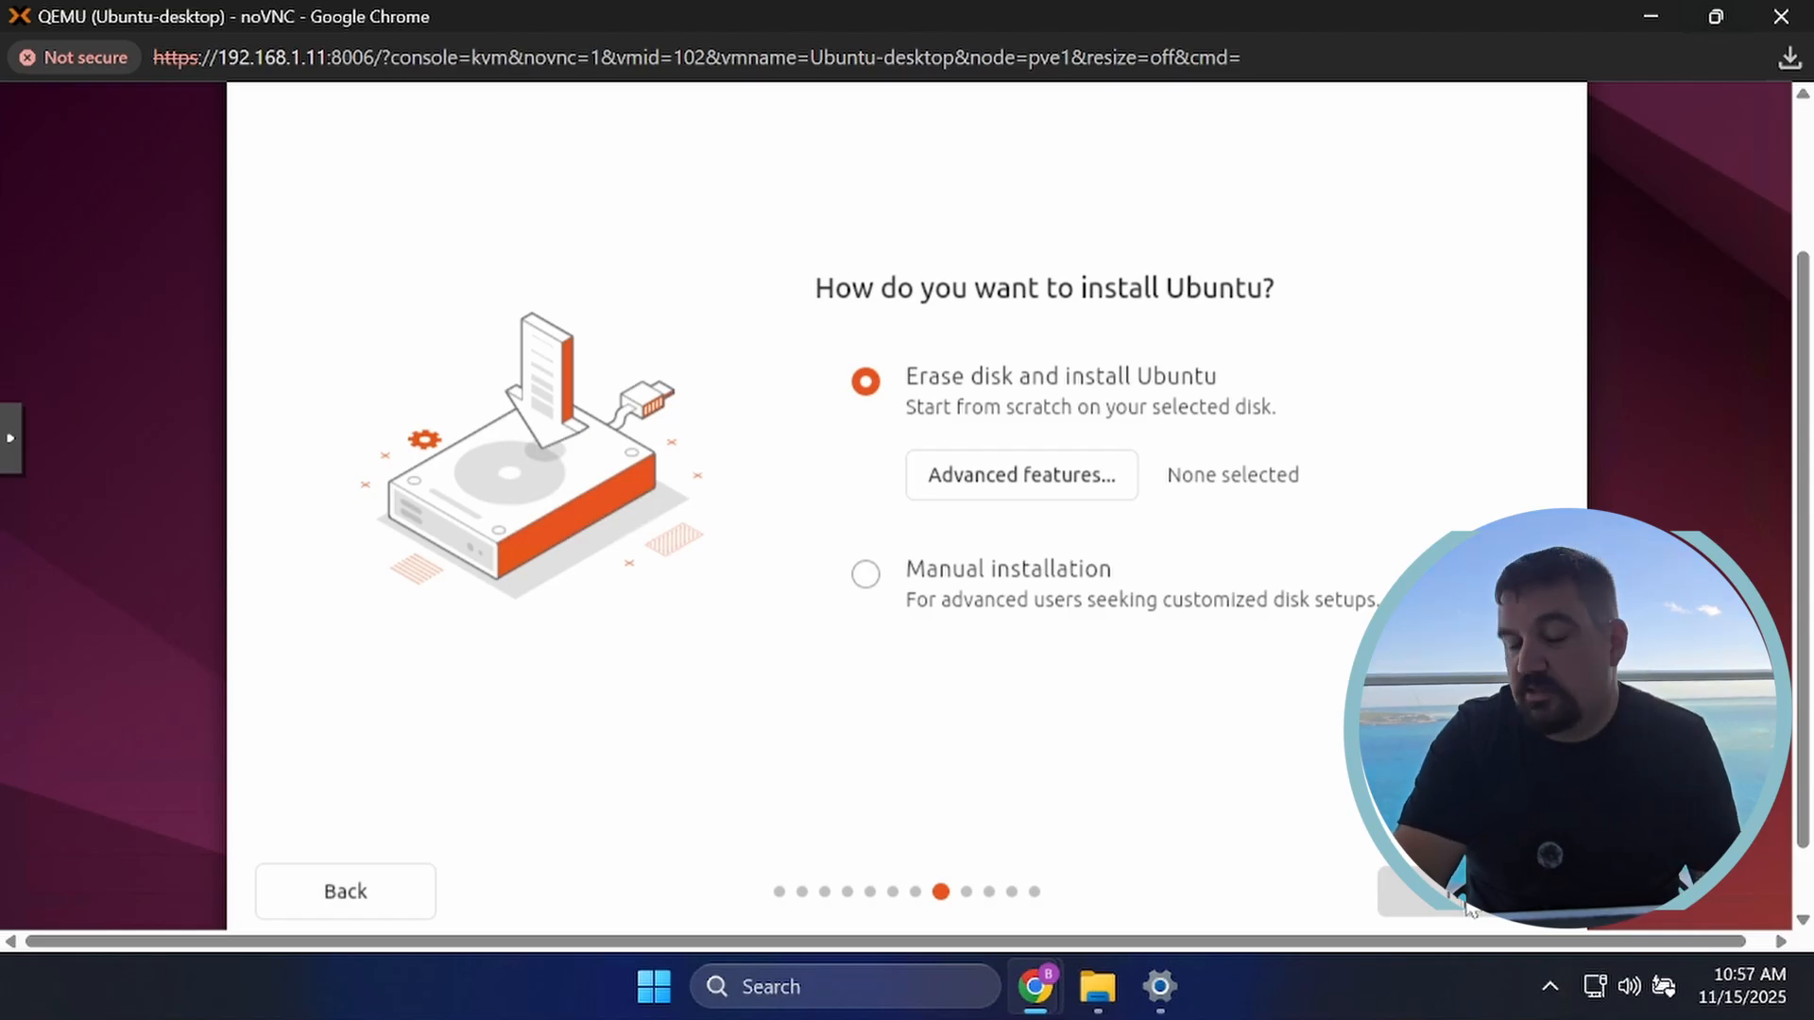
{"action": "left_click", "coordinate": [1468, 909]}
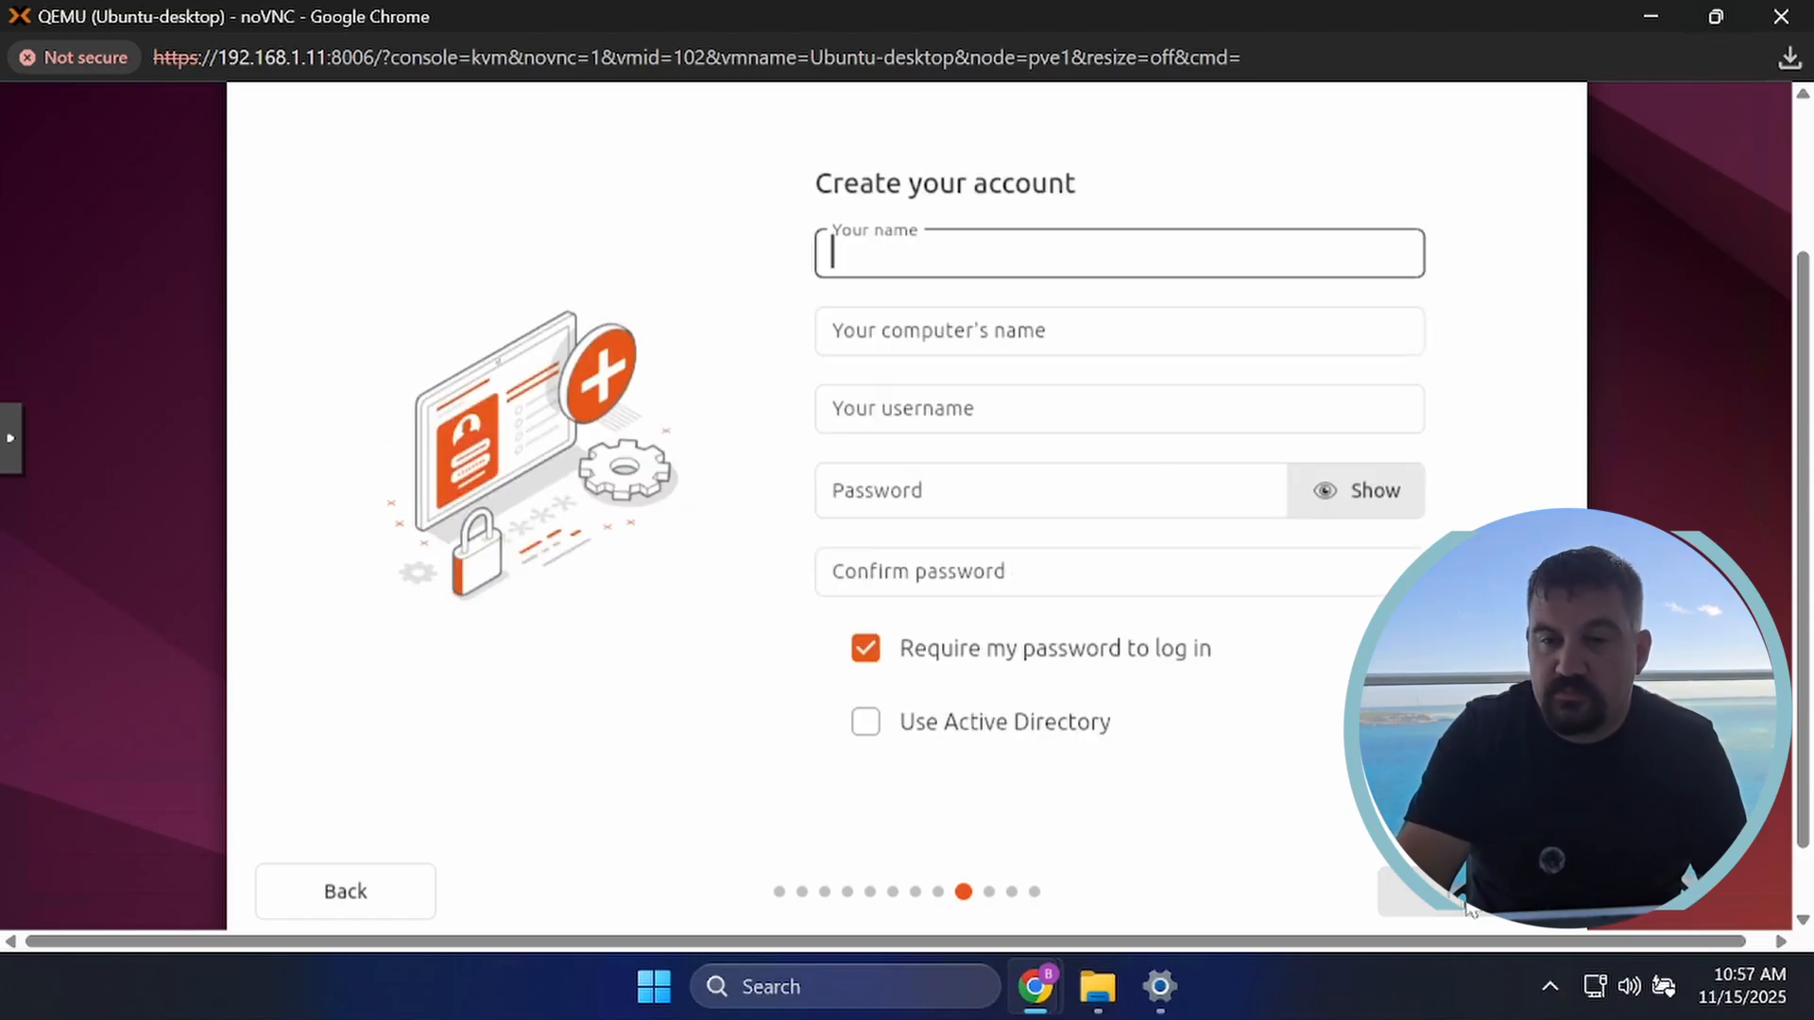
Enter the account owner's name and set the computer's name to ubuntu-desktop.
{"action": "type", "text": "bryan"}
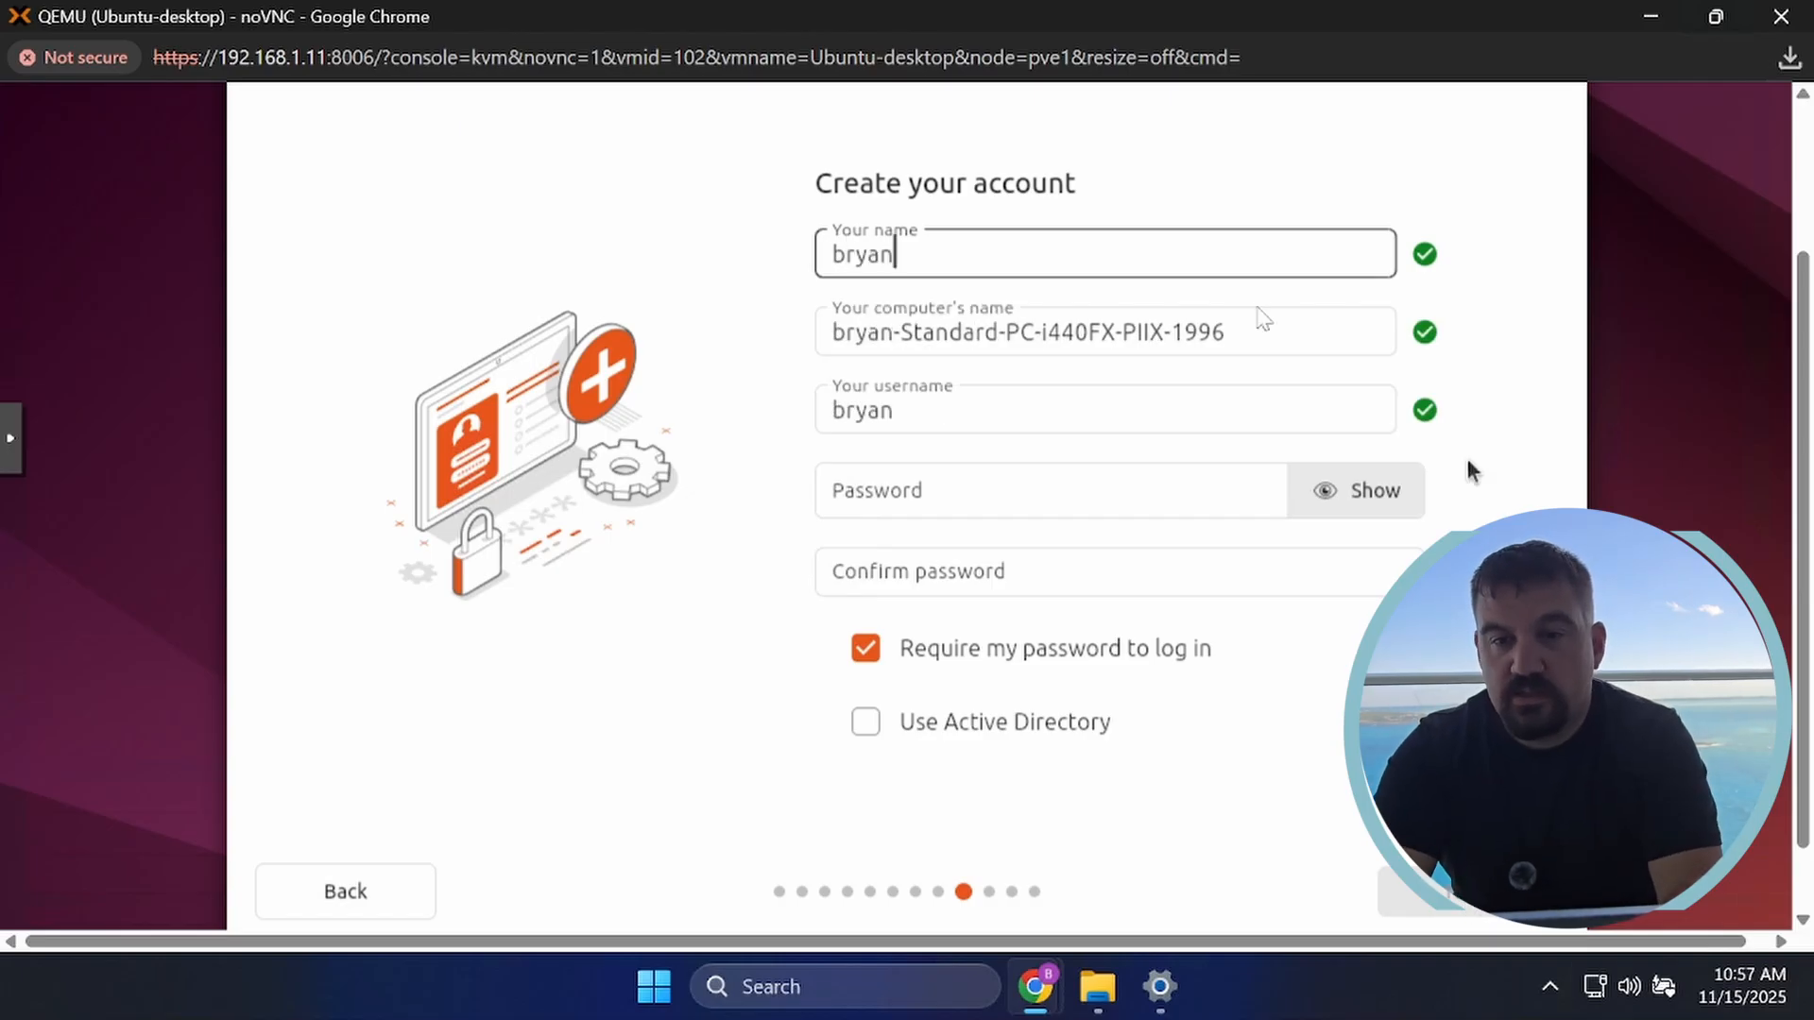
{"action": "left_click_drag", "start_coordinate": [1226, 332], "coordinate": [892, 342]}
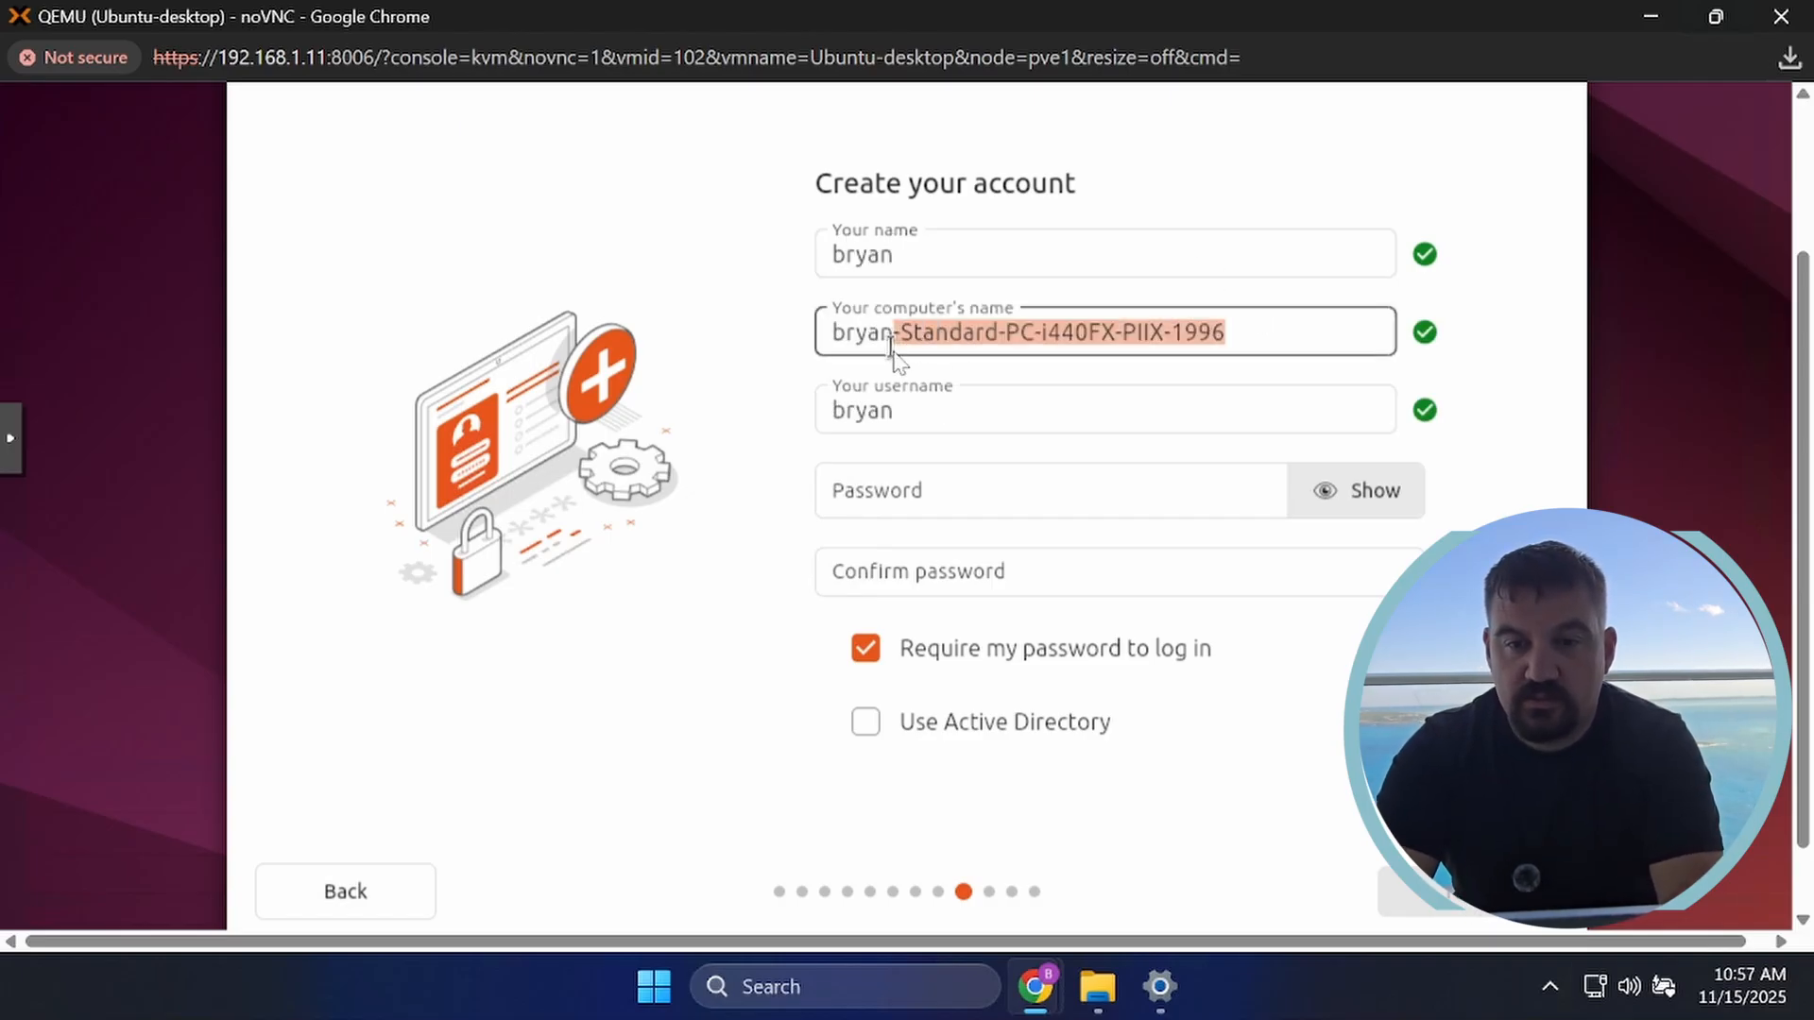
{"action": "key", "text": "BackSpace"}
{"action": "key", "text": "BackSpace"}
{"action": "key", "text": "BackSpace"}
{"action": "key", "text": "BackSpace"}
{"action": "key", "text": "BackSpace"}
{"action": "key", "text": "BackSpace"}
{"action": "type", "text": "ubu"}
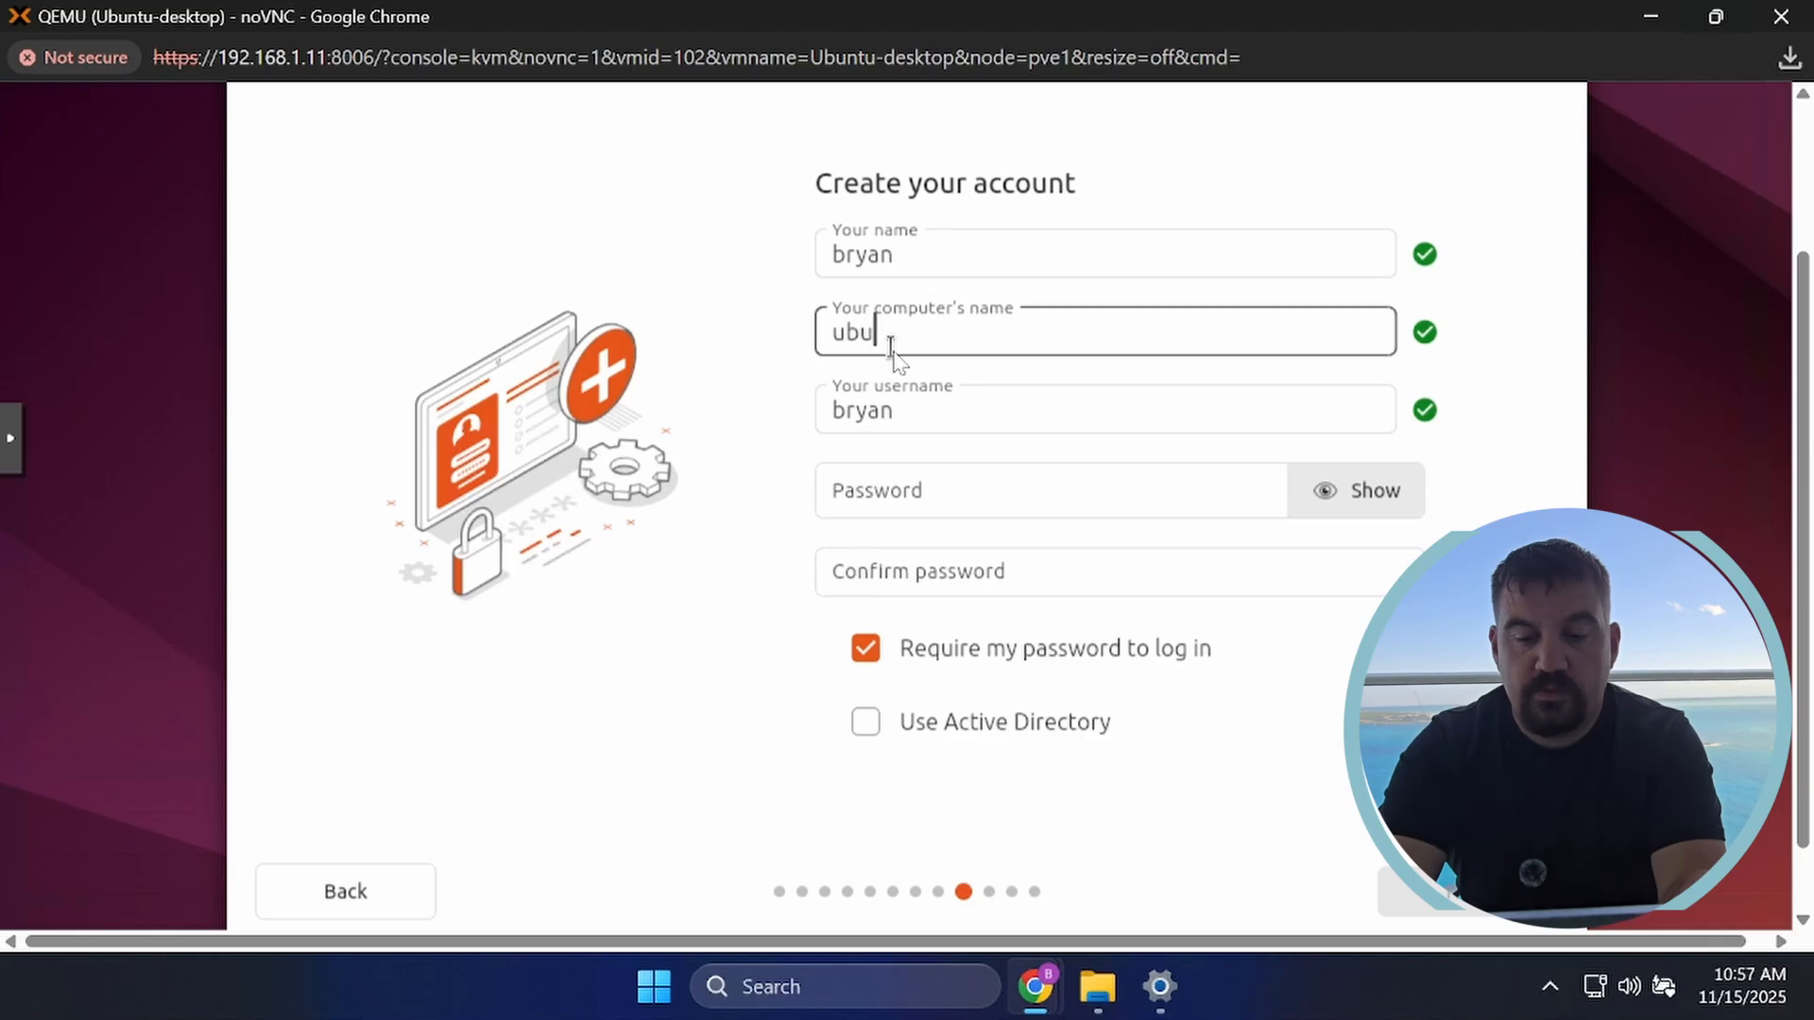
{"action": "type", "text": "ntu-desktop"}
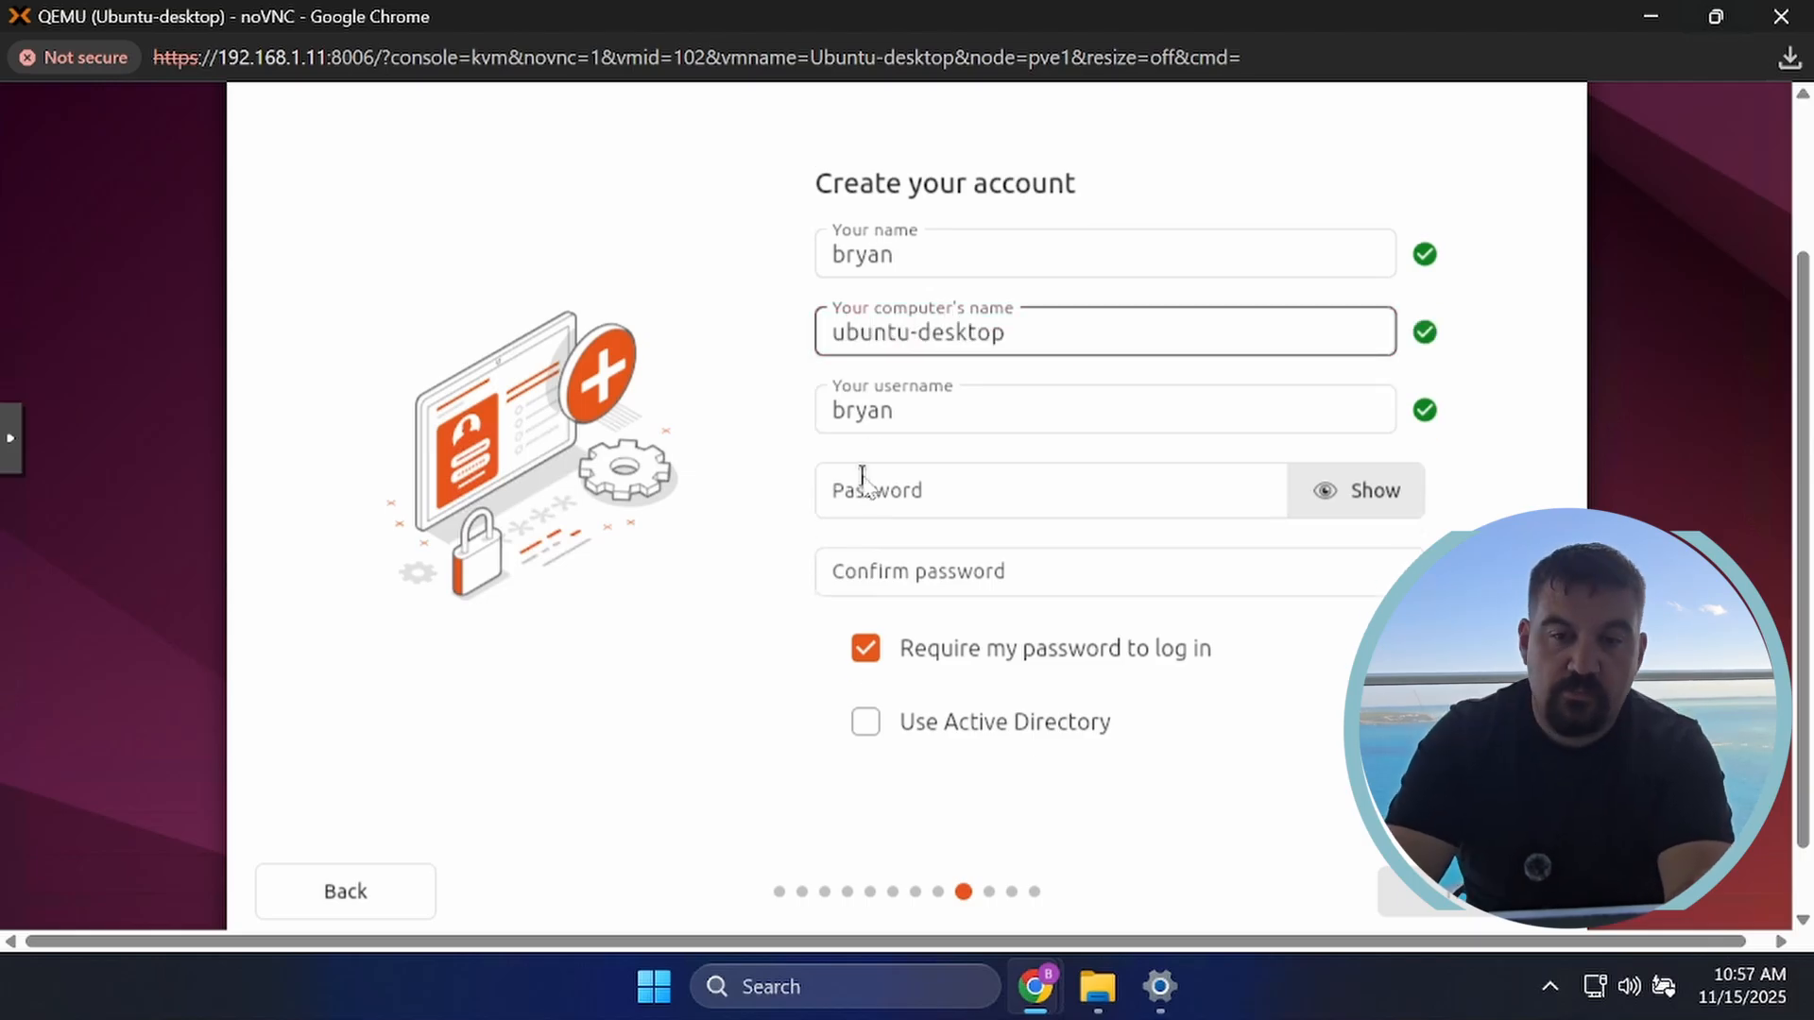
Enter and confirm the account password, keep the password required at login, and submit the account page.
{"action": "left_click", "coordinate": [863, 479]}
{"action": "type", "text": "•••••"}
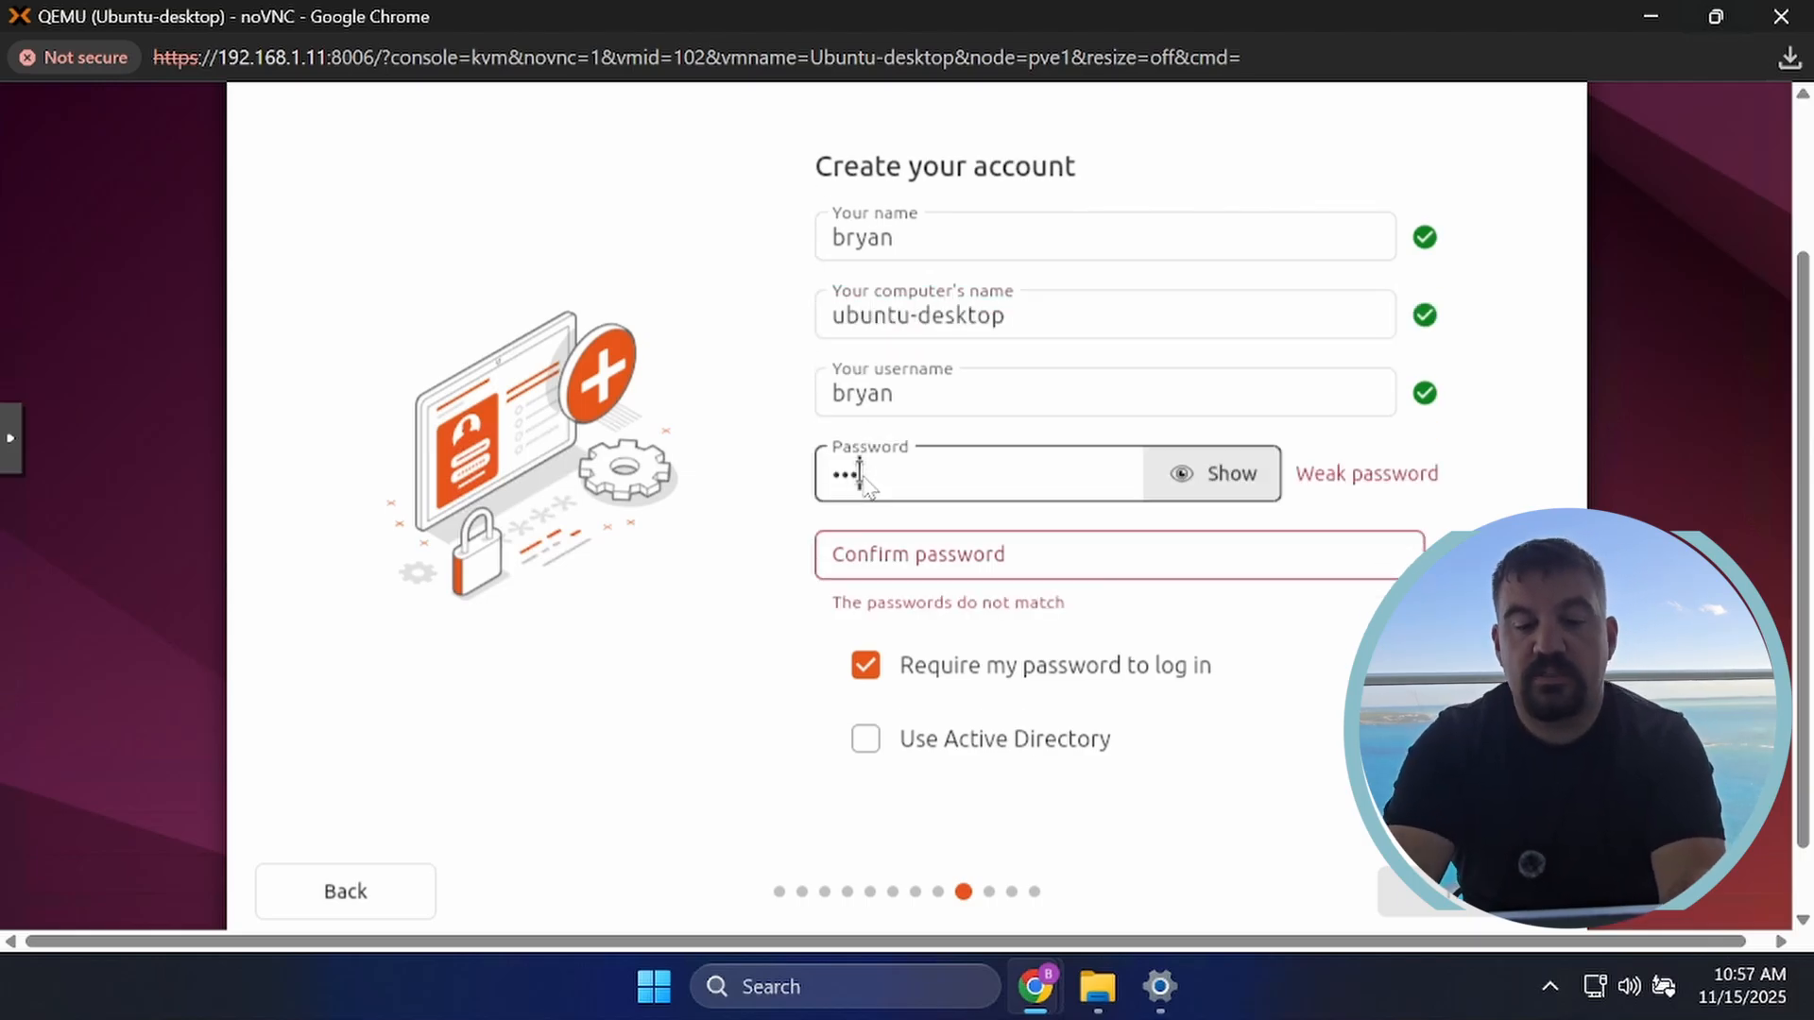
{"action": "type", "text": "•••••"}
{"action": "left_click", "coordinate": [874, 554]}
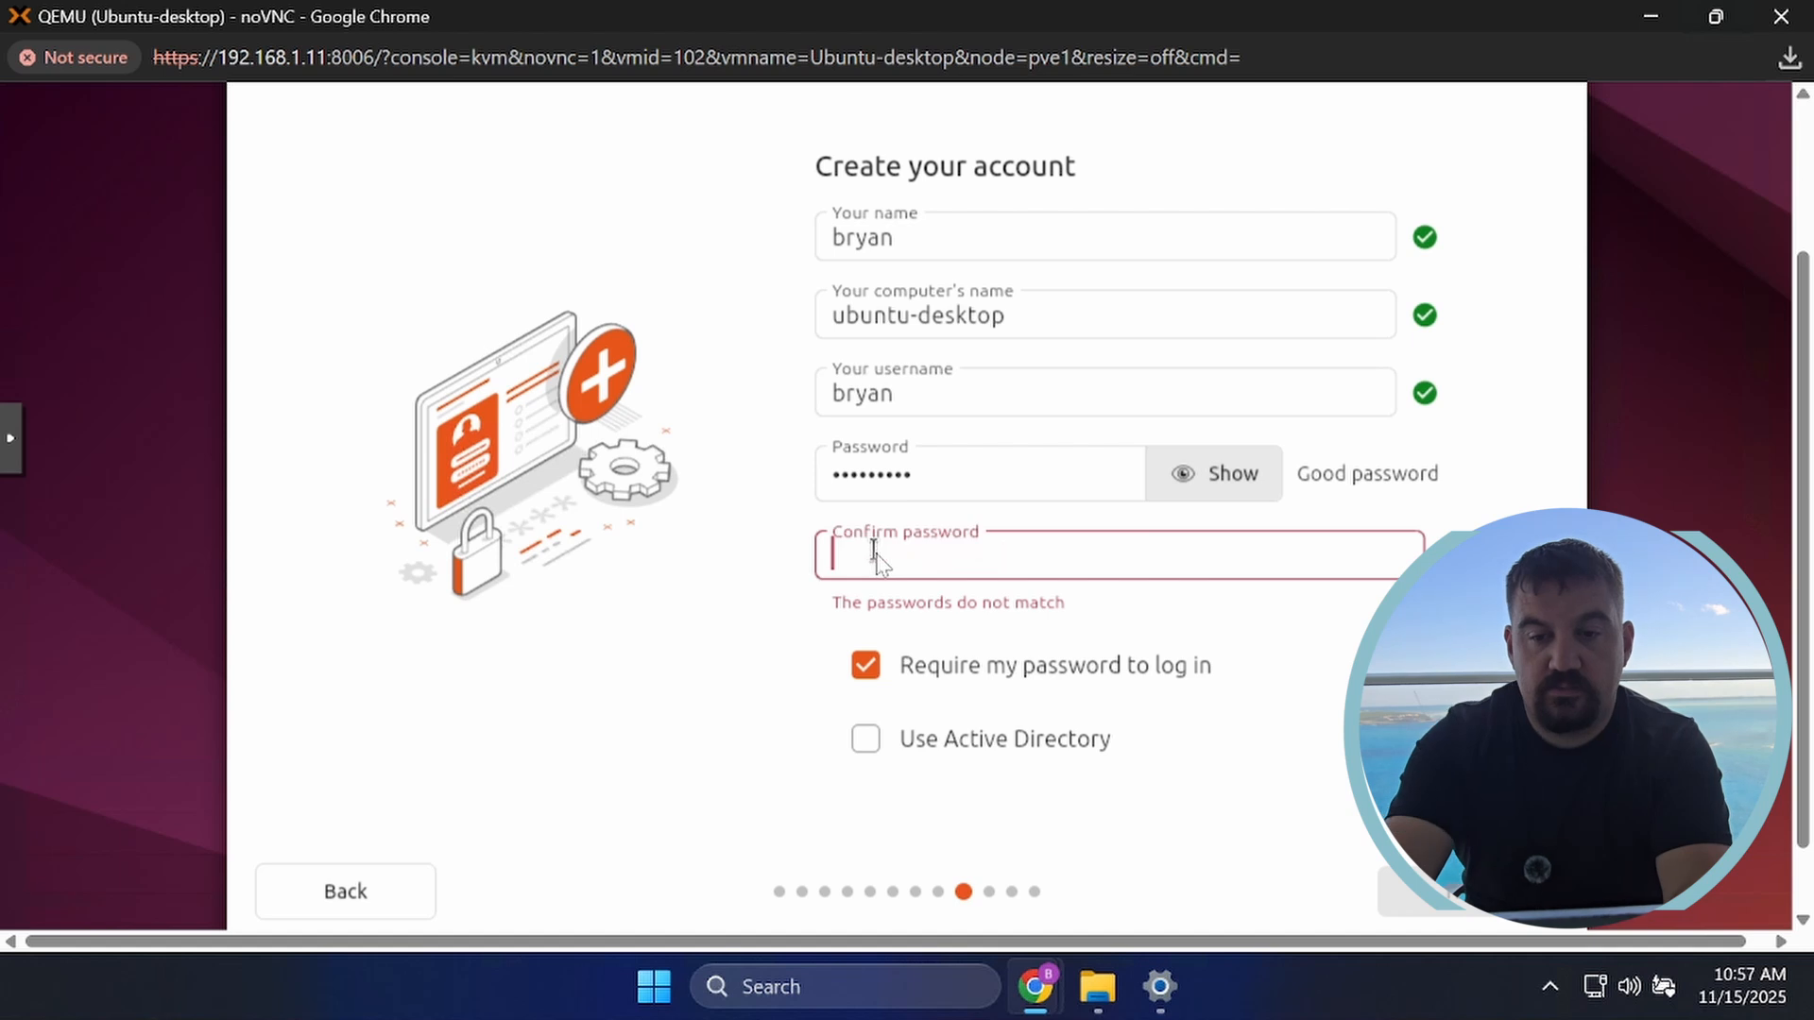
{"action": "type", "text": "••••••••••"}
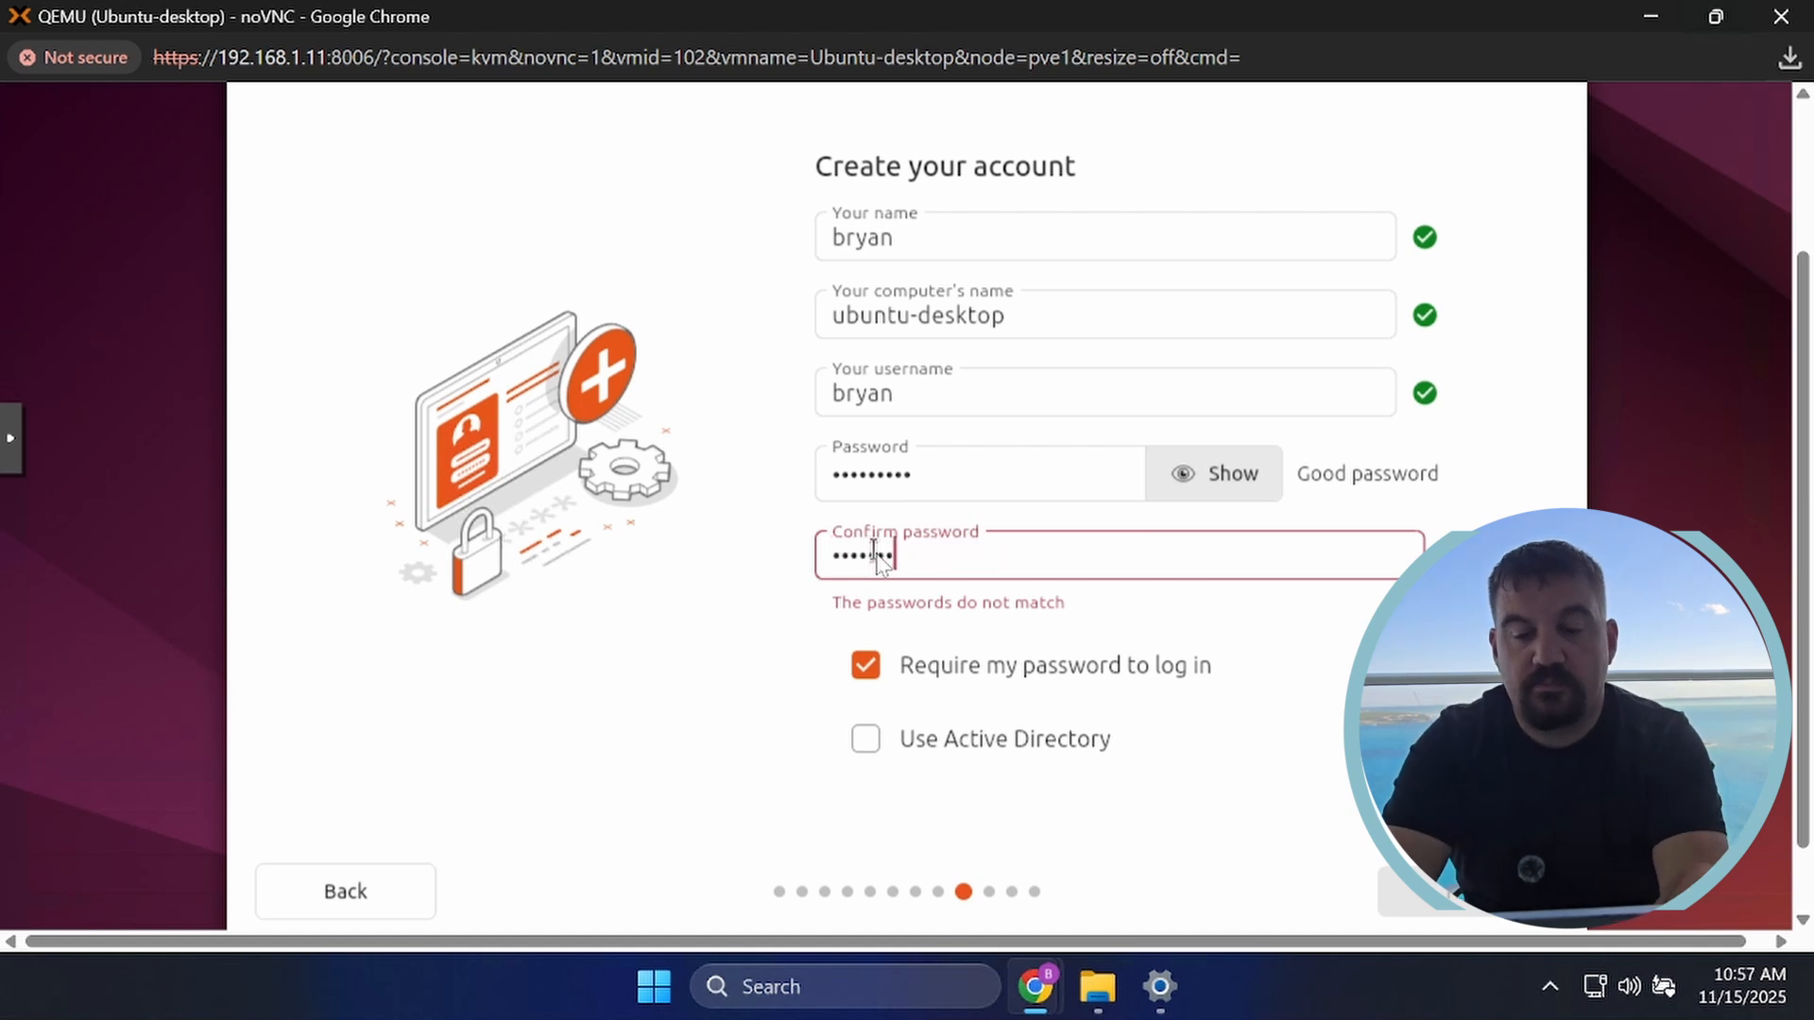
{"action": "left_click", "coordinate": [1461, 909]}
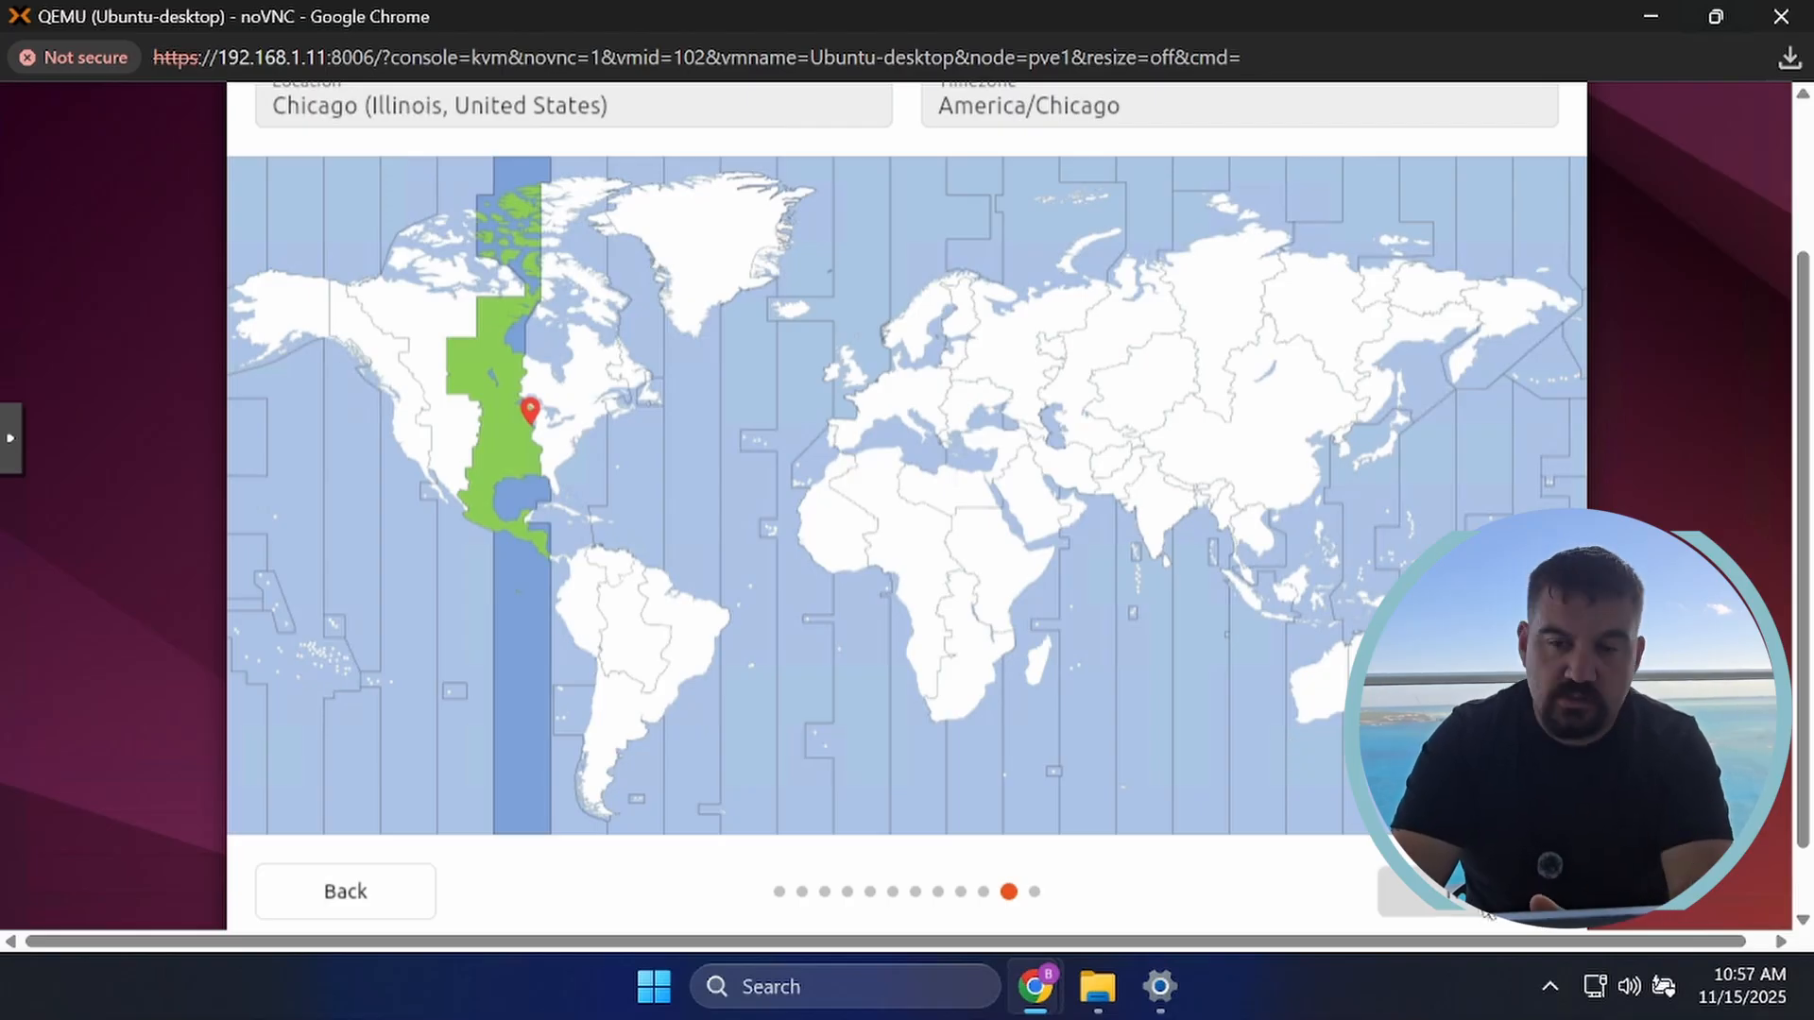
Install Ubuntu with the America/Chicago time zone and the reviewed choices, and restart once the installation finishes.
{"action": "left_click", "coordinate": [1487, 913]}
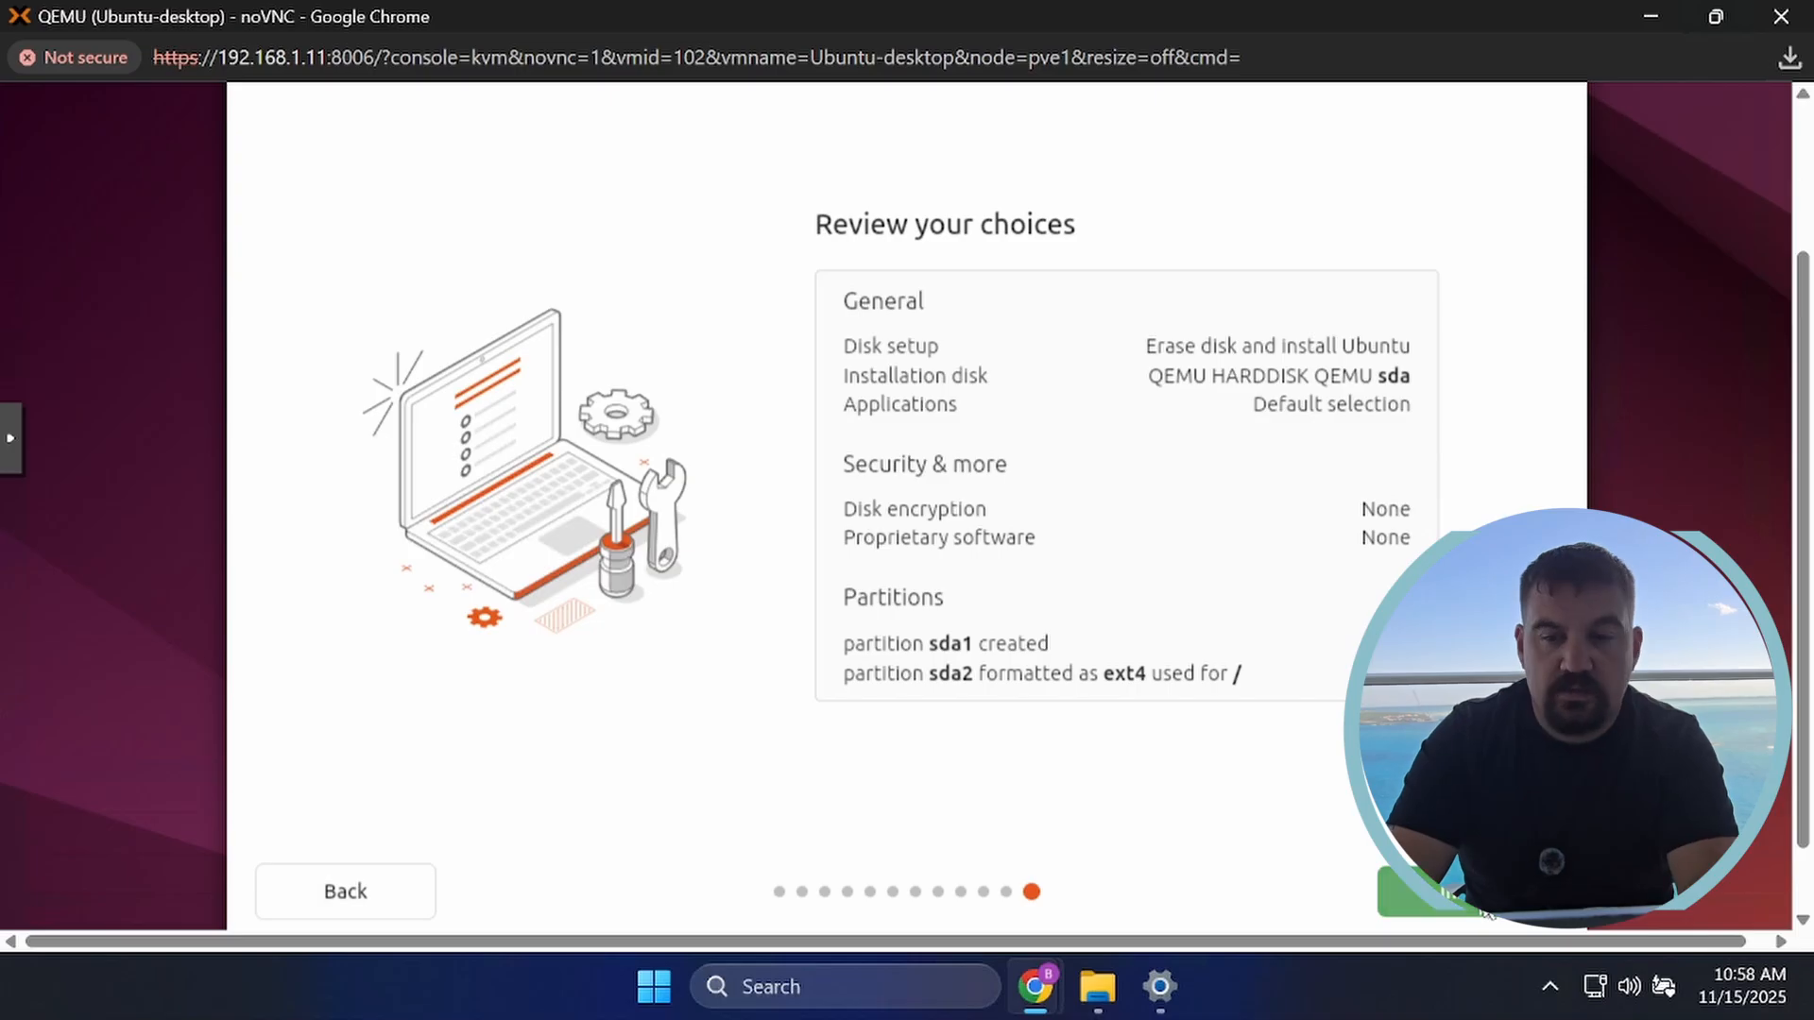
{"action": "left_click", "coordinate": [1488, 915]}
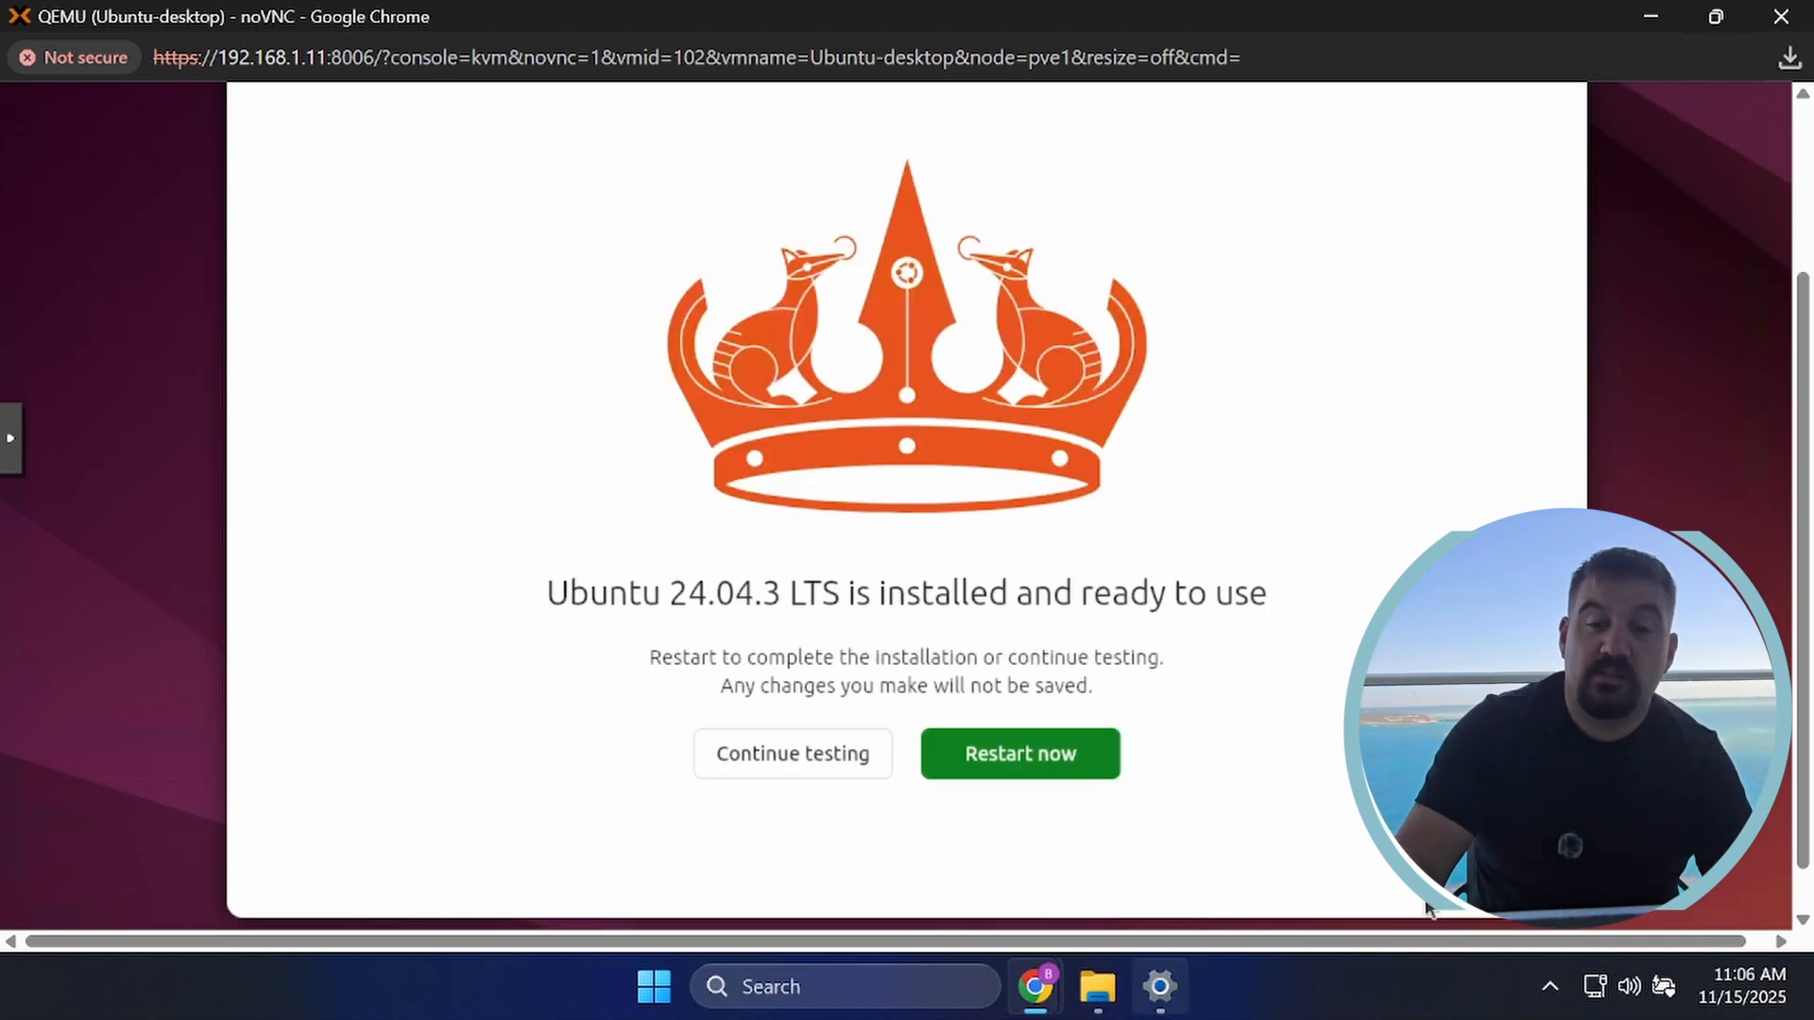
{"action": "left_click", "coordinate": [1035, 763]}
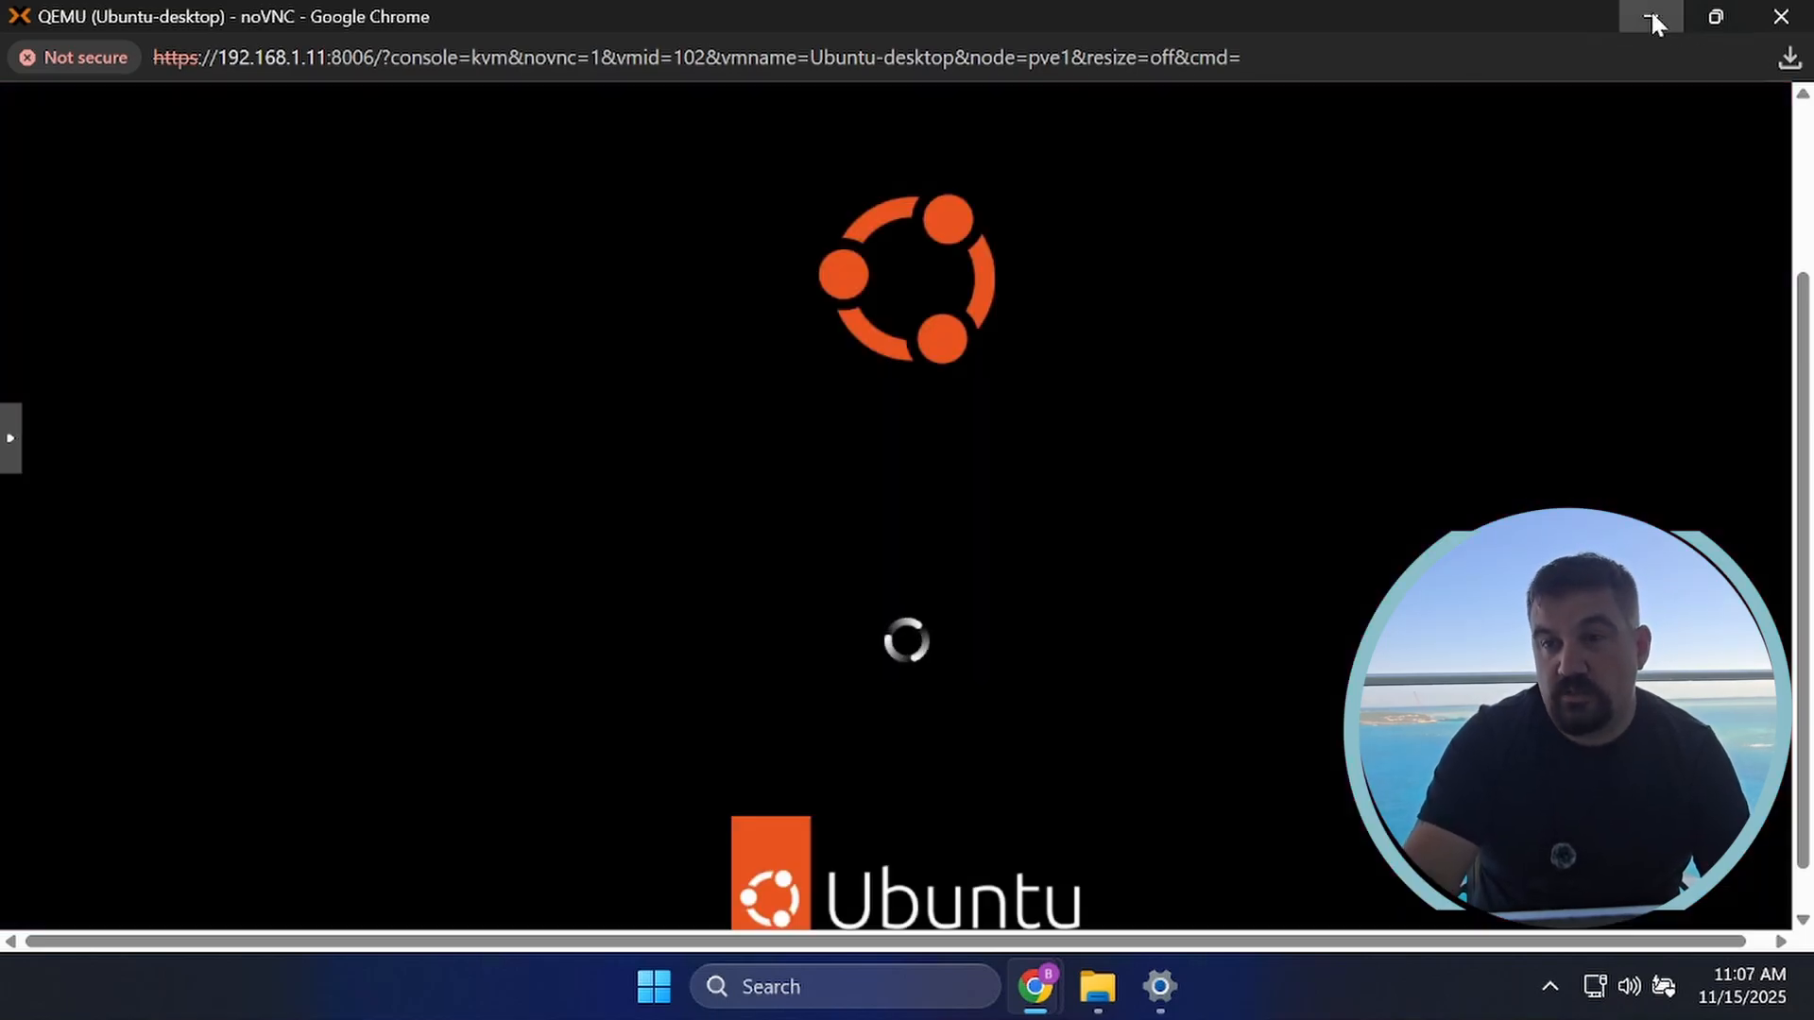
Switch to the main Proxmox window and remove the CD/DVD Drive (ide2) from virtual machine 102's hardware.
{"action": "left_click", "coordinate": [1653, 23]}
{"action": "left_click", "coordinate": [1039, 988]}
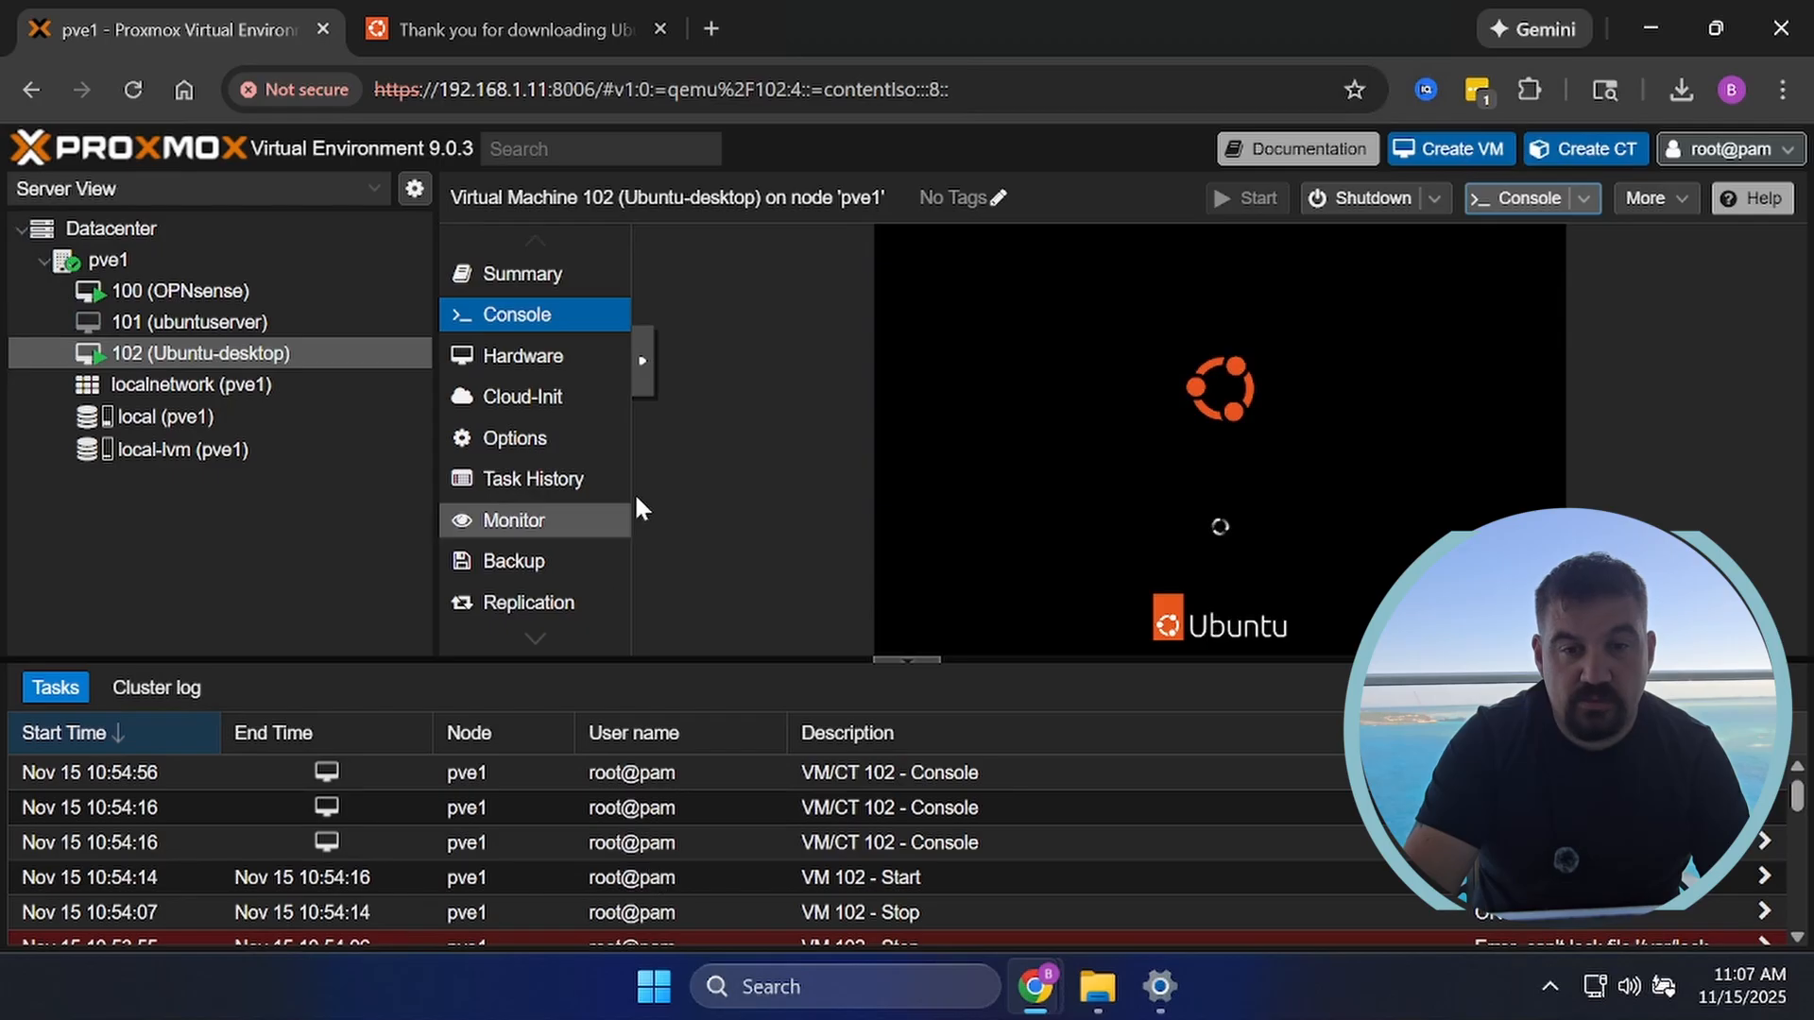
{"action": "left_click", "coordinate": [522, 359]}
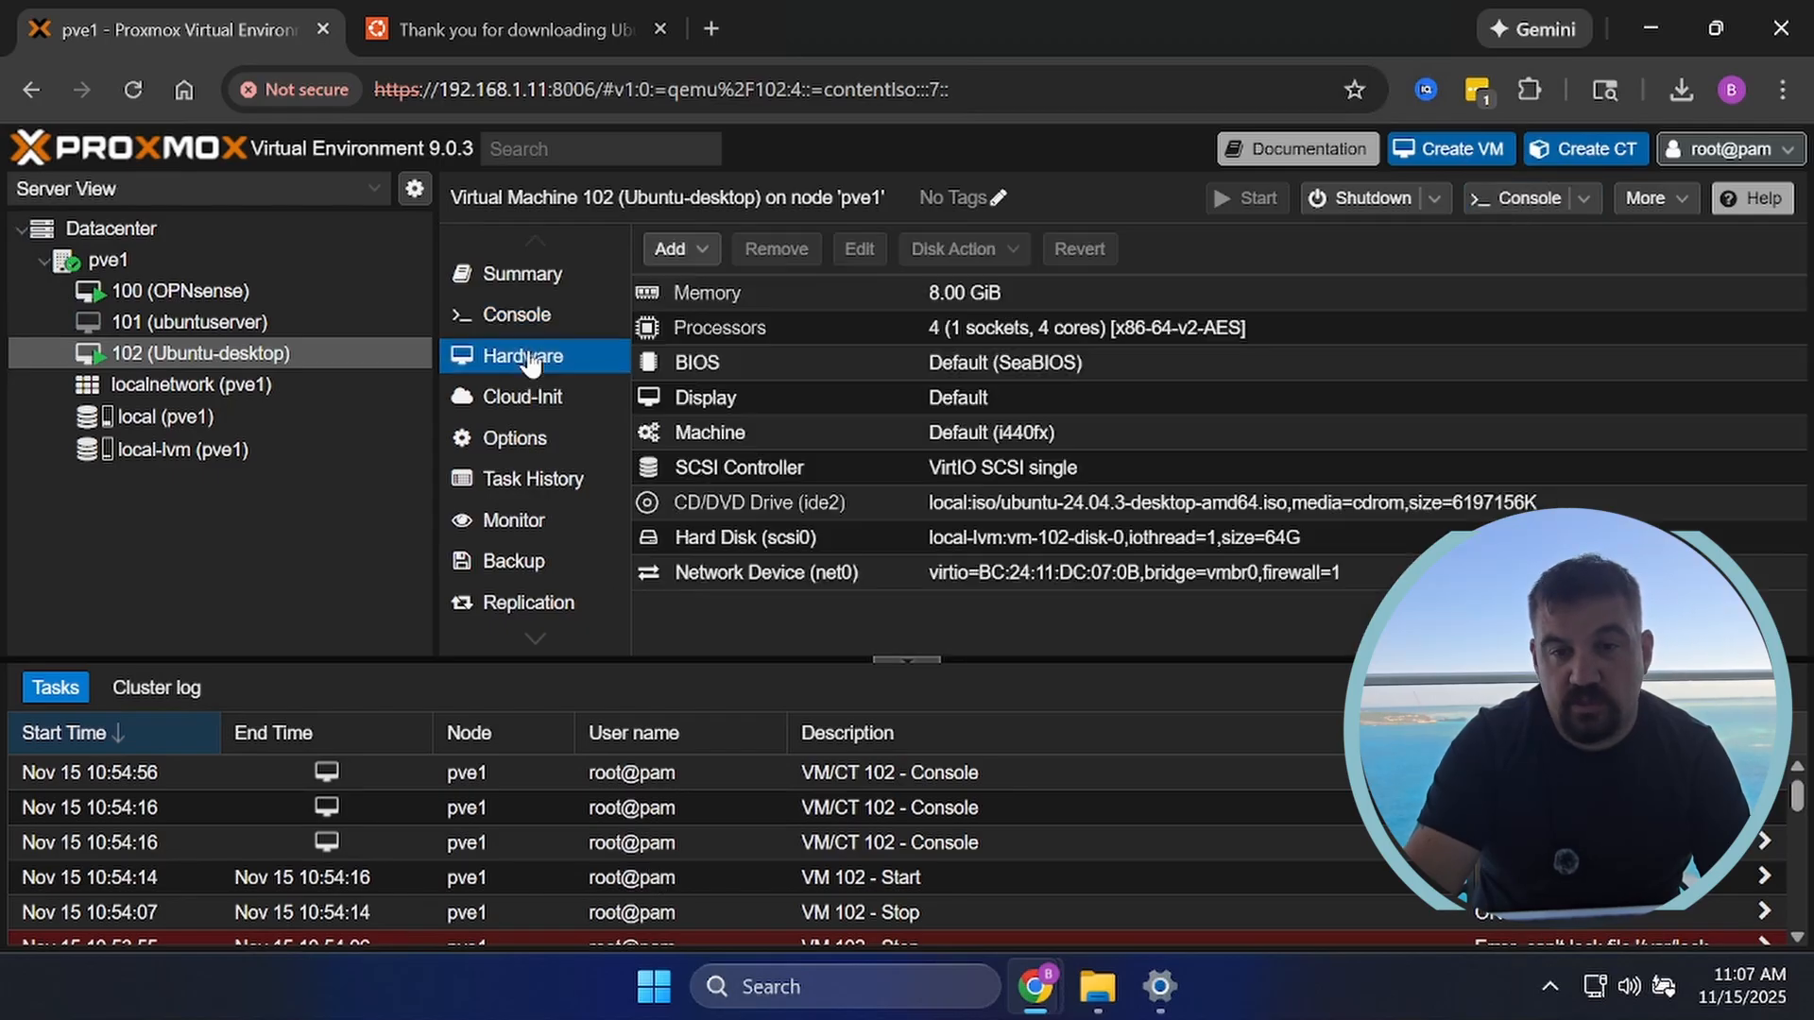
{"action": "left_click", "coordinate": [848, 507]}
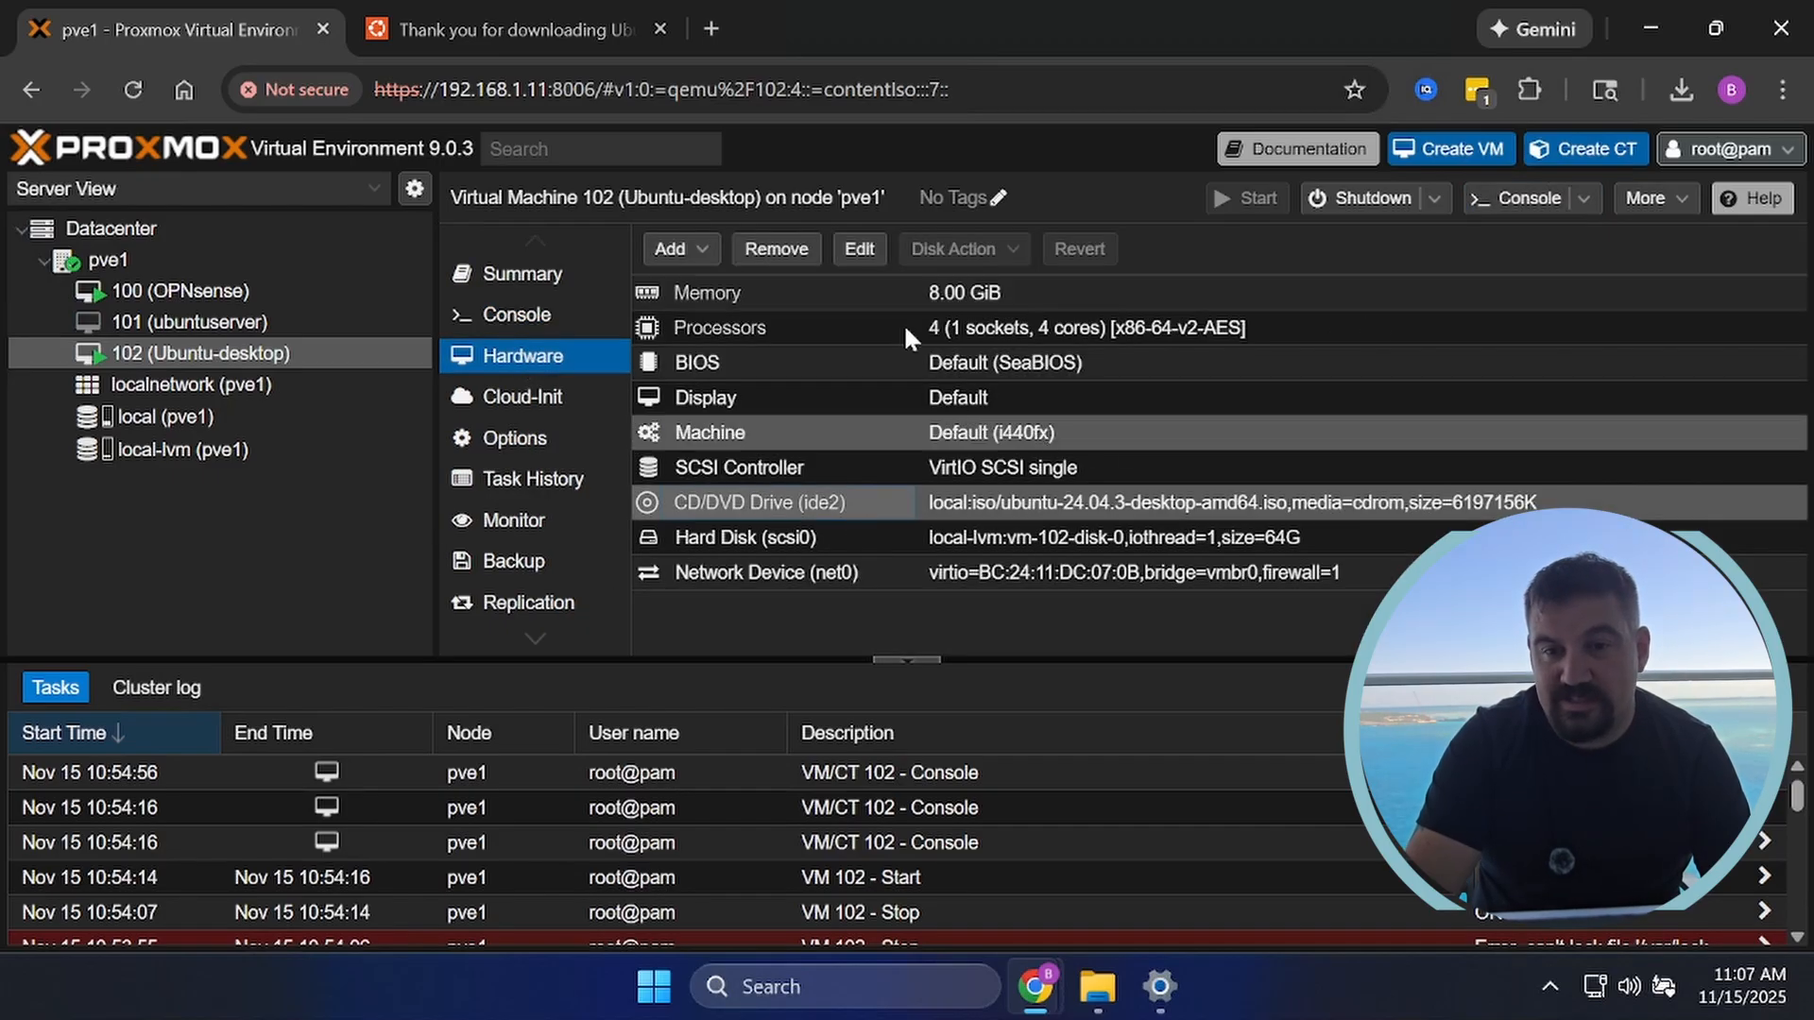
{"action": "left_click", "coordinate": [779, 253]}
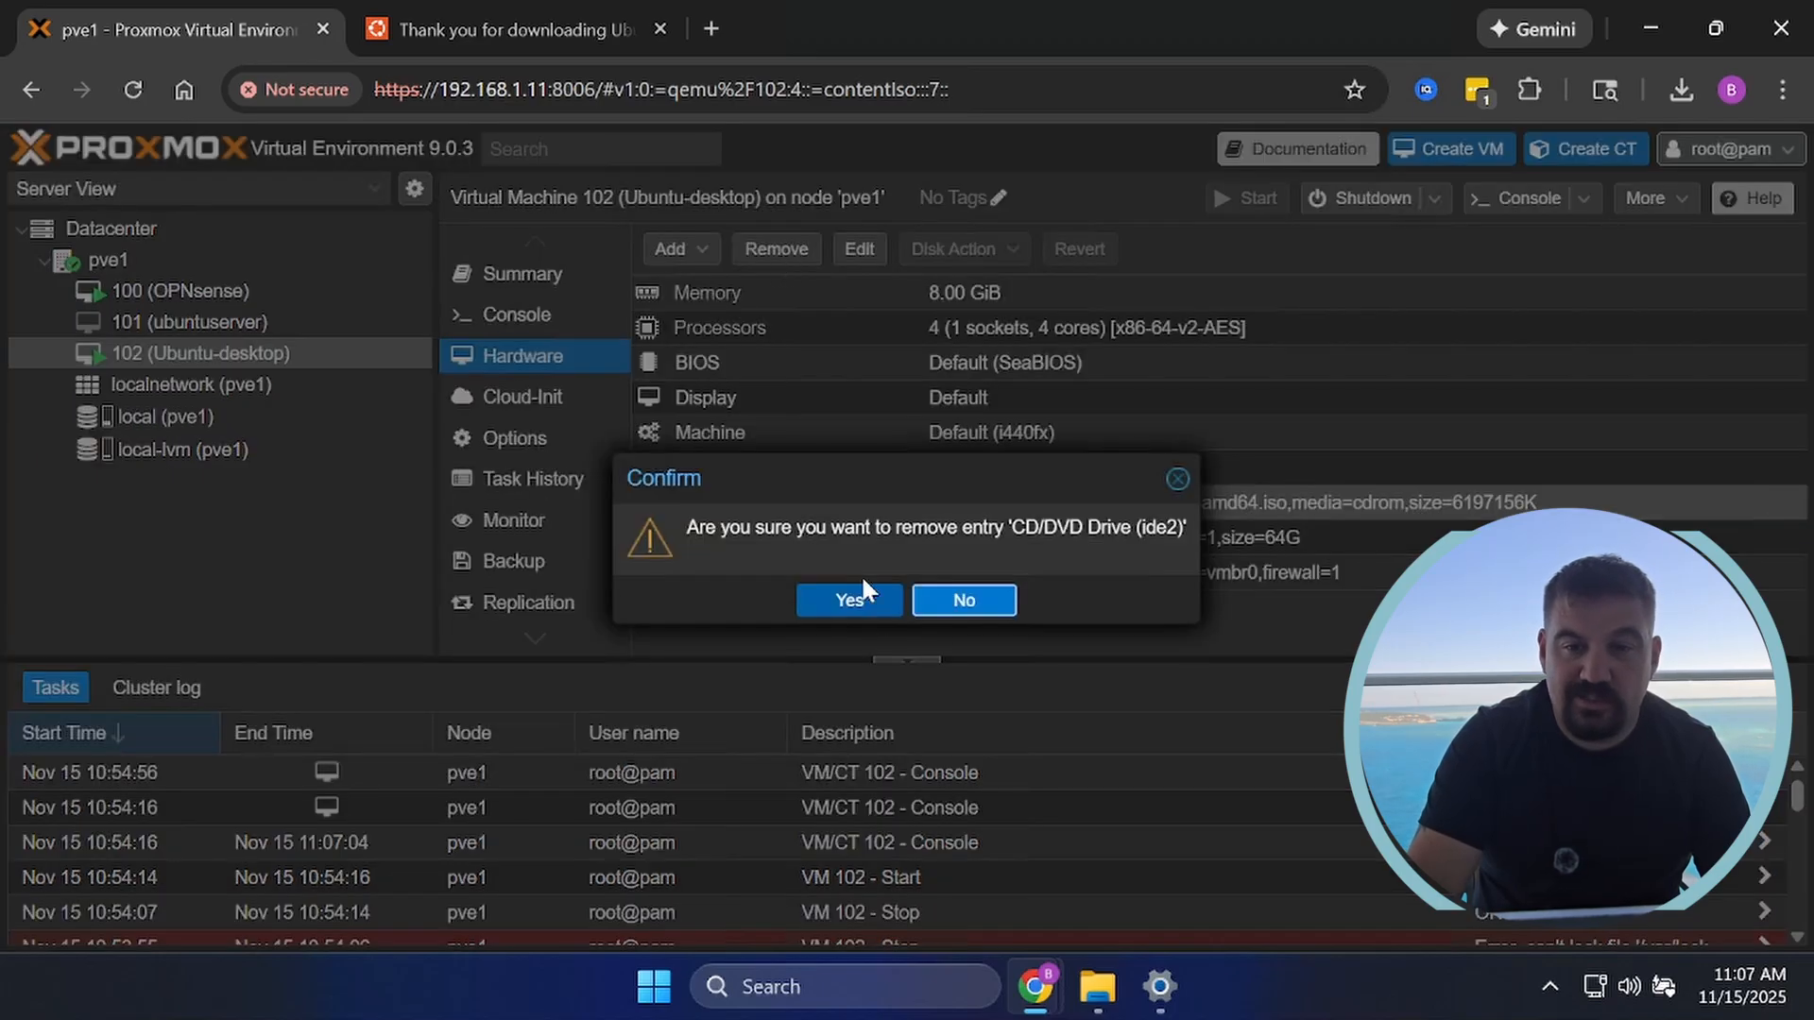
{"action": "left_click", "coordinate": [850, 599]}
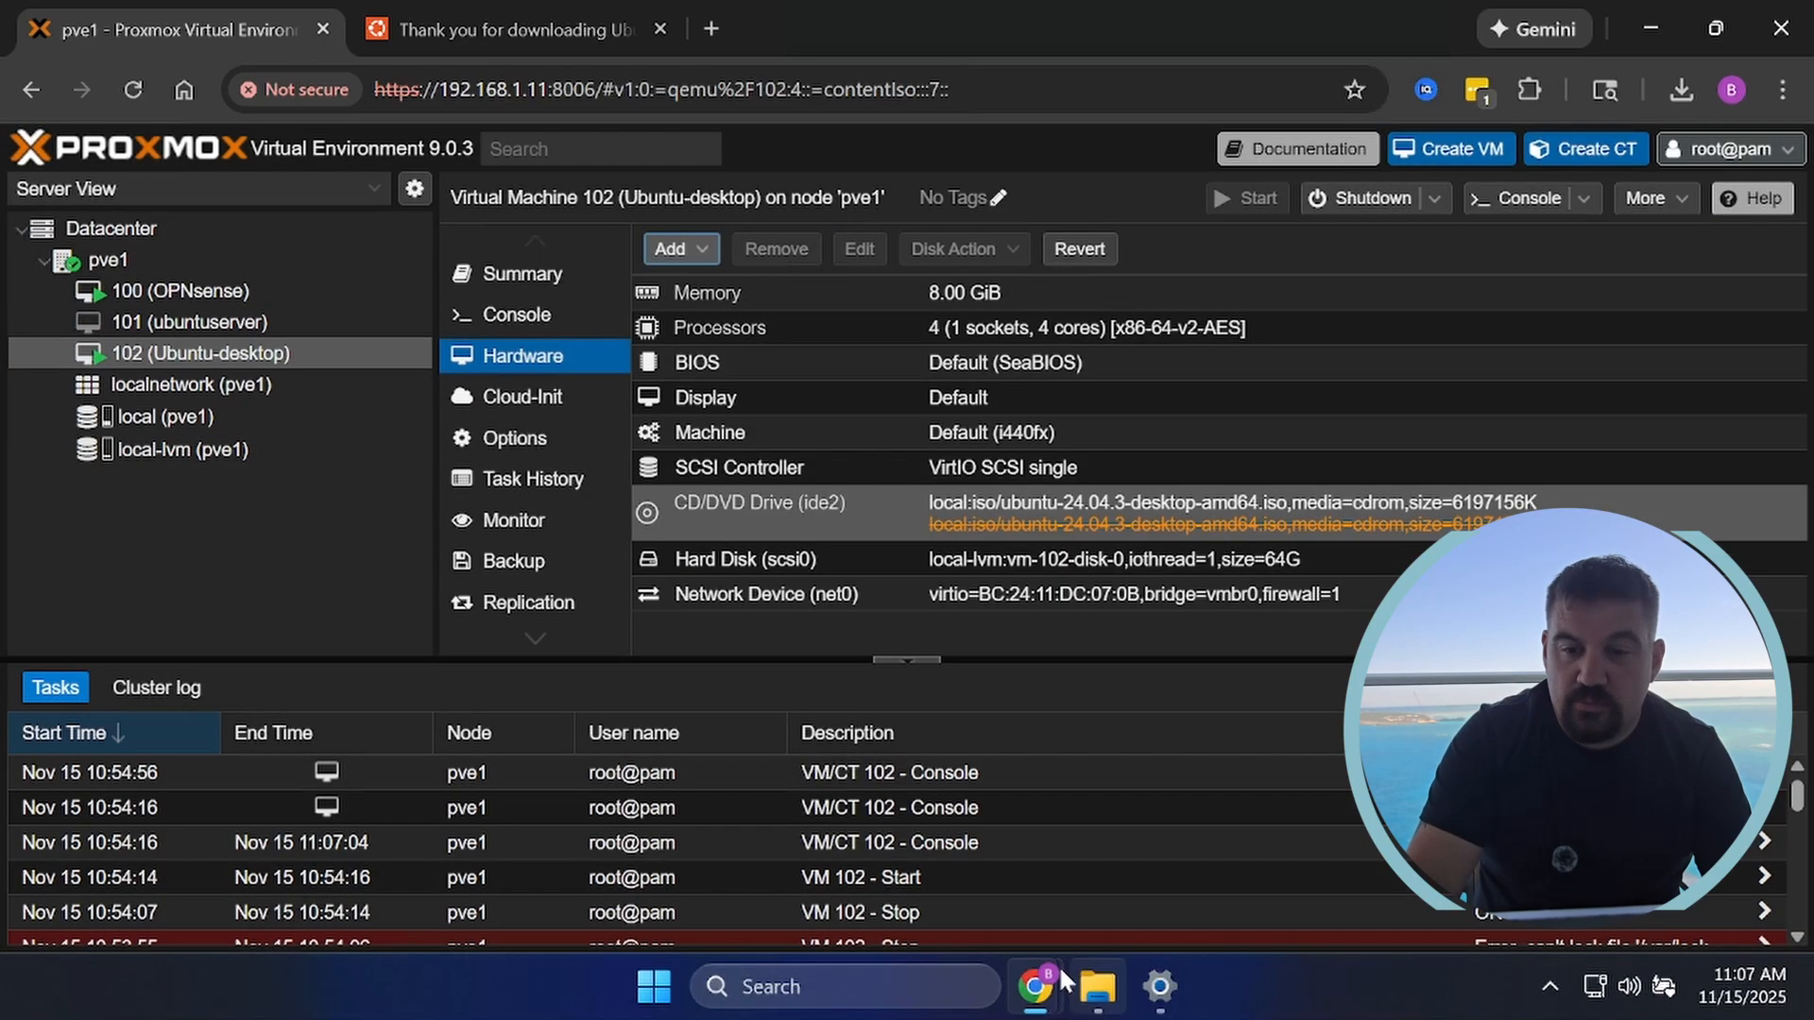
Return to the virtual machine's console window and continue the reboot into the installed Ubuntu system.
{"action": "mouse_move", "coordinate": [1066, 981]}
{"action": "left_click", "coordinate": [870, 765]}
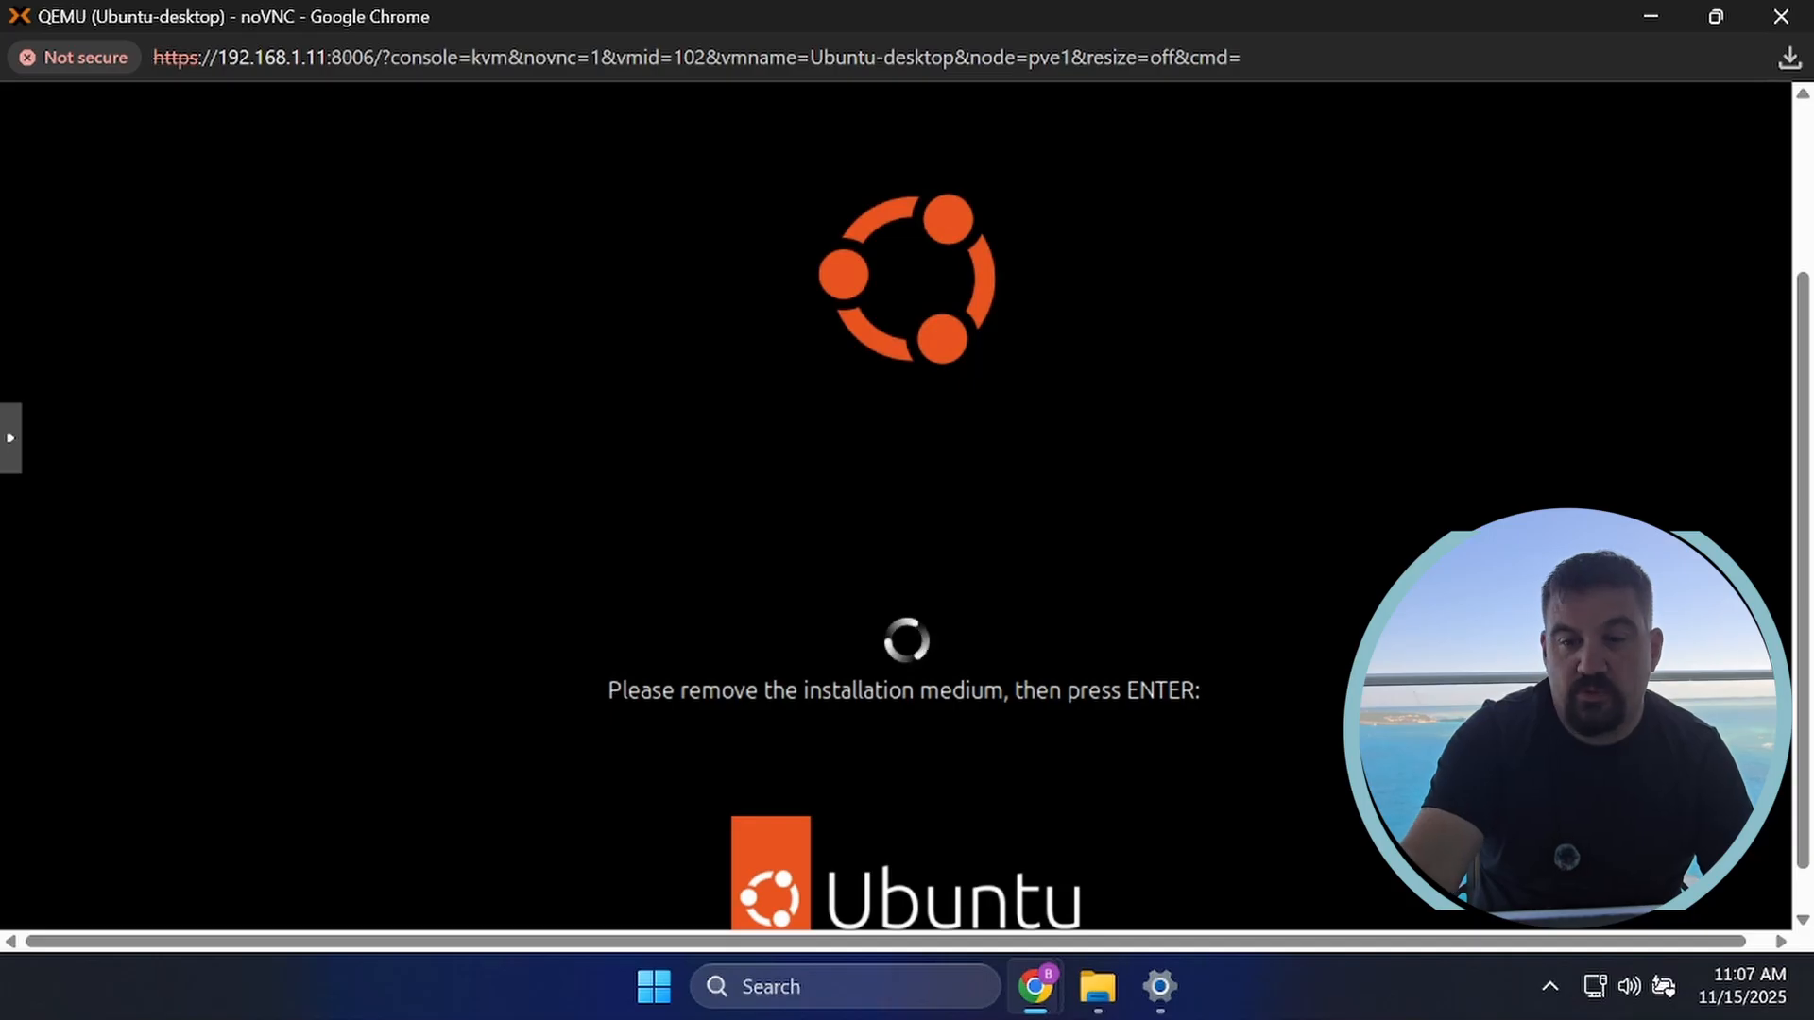
{"action": "key", "text": "Return"}
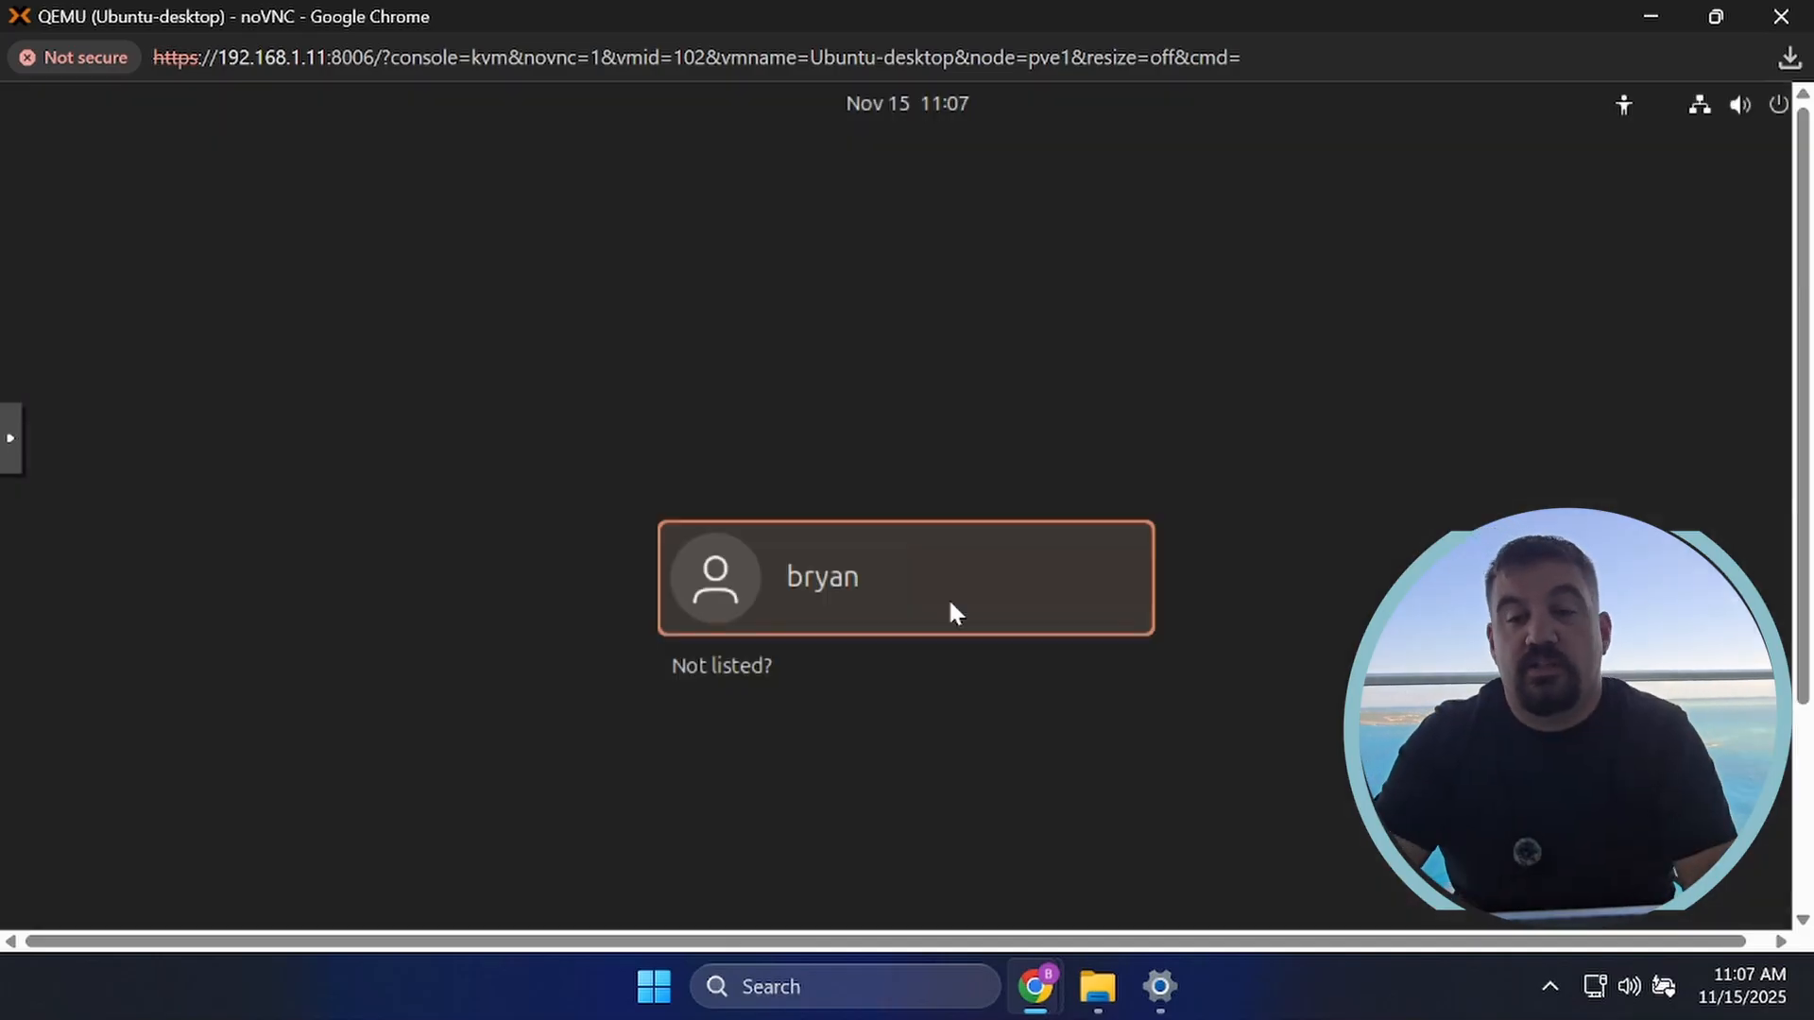
Log in to the Ubuntu desktop with the new user account and its account password.
{"action": "left_click", "coordinate": [944, 590]}
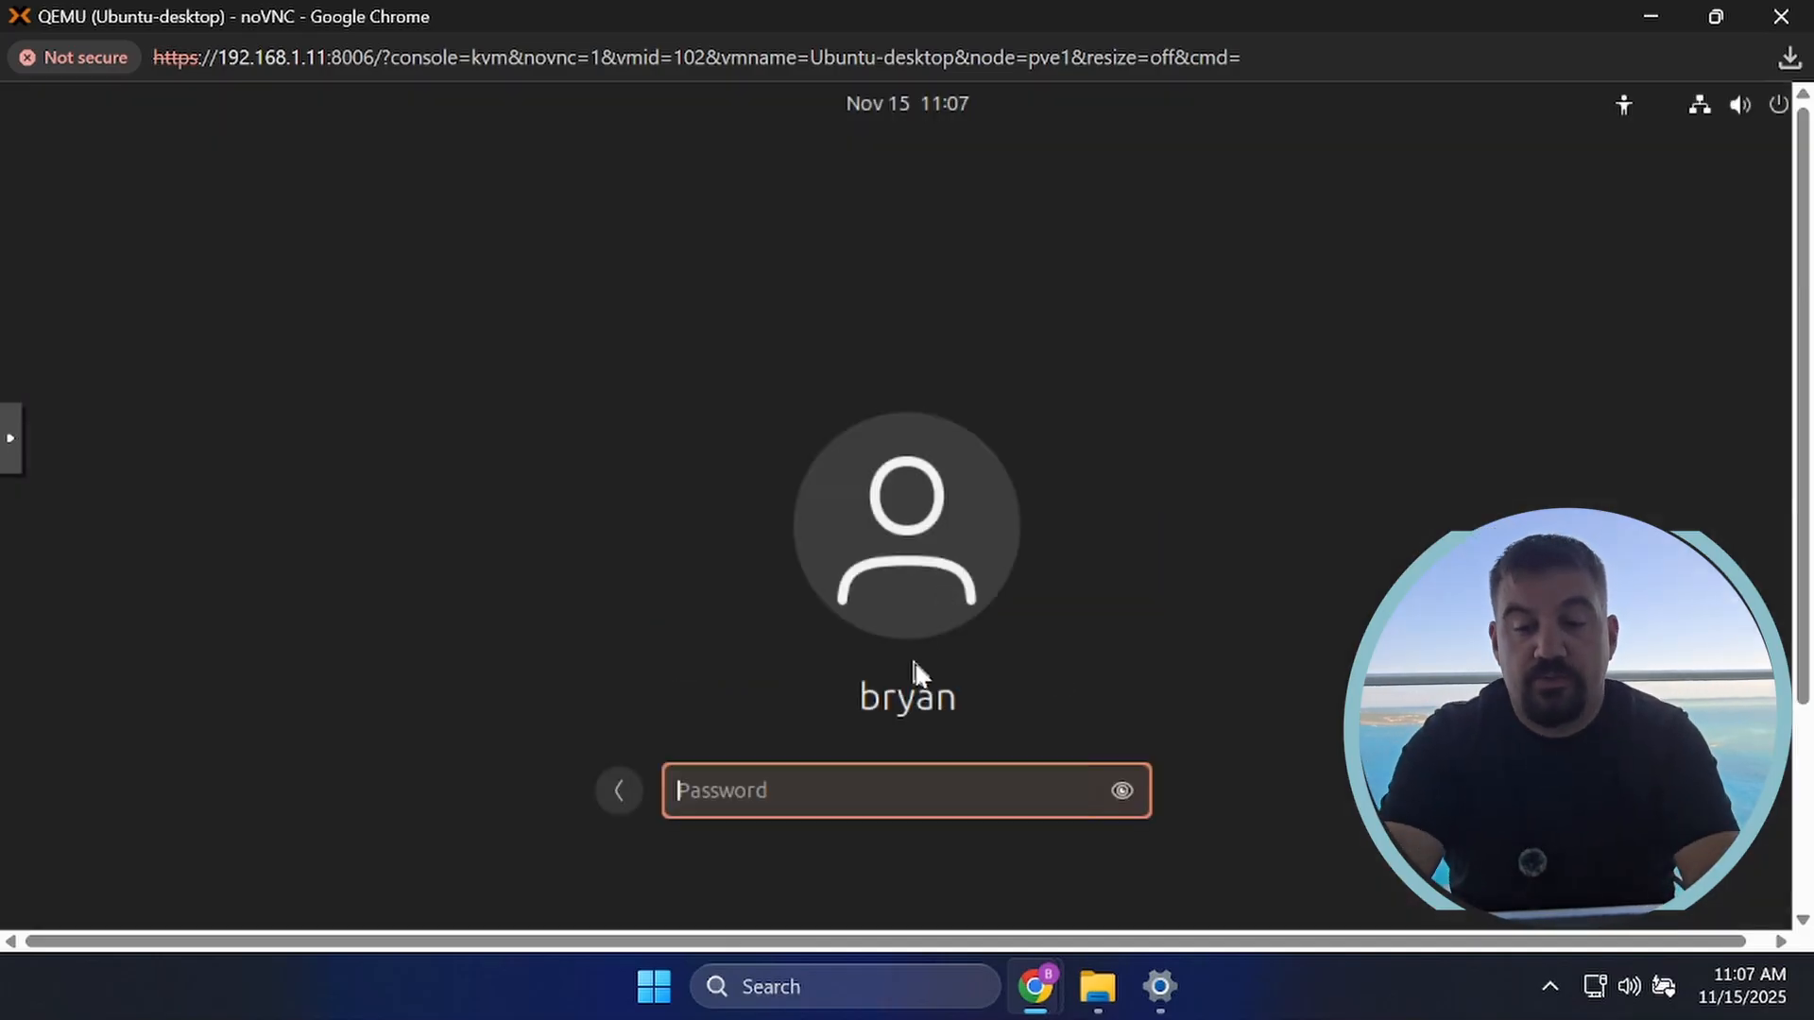
{"action": "type", "text": "••••••••"}
{"action": "key", "text": "Return"}
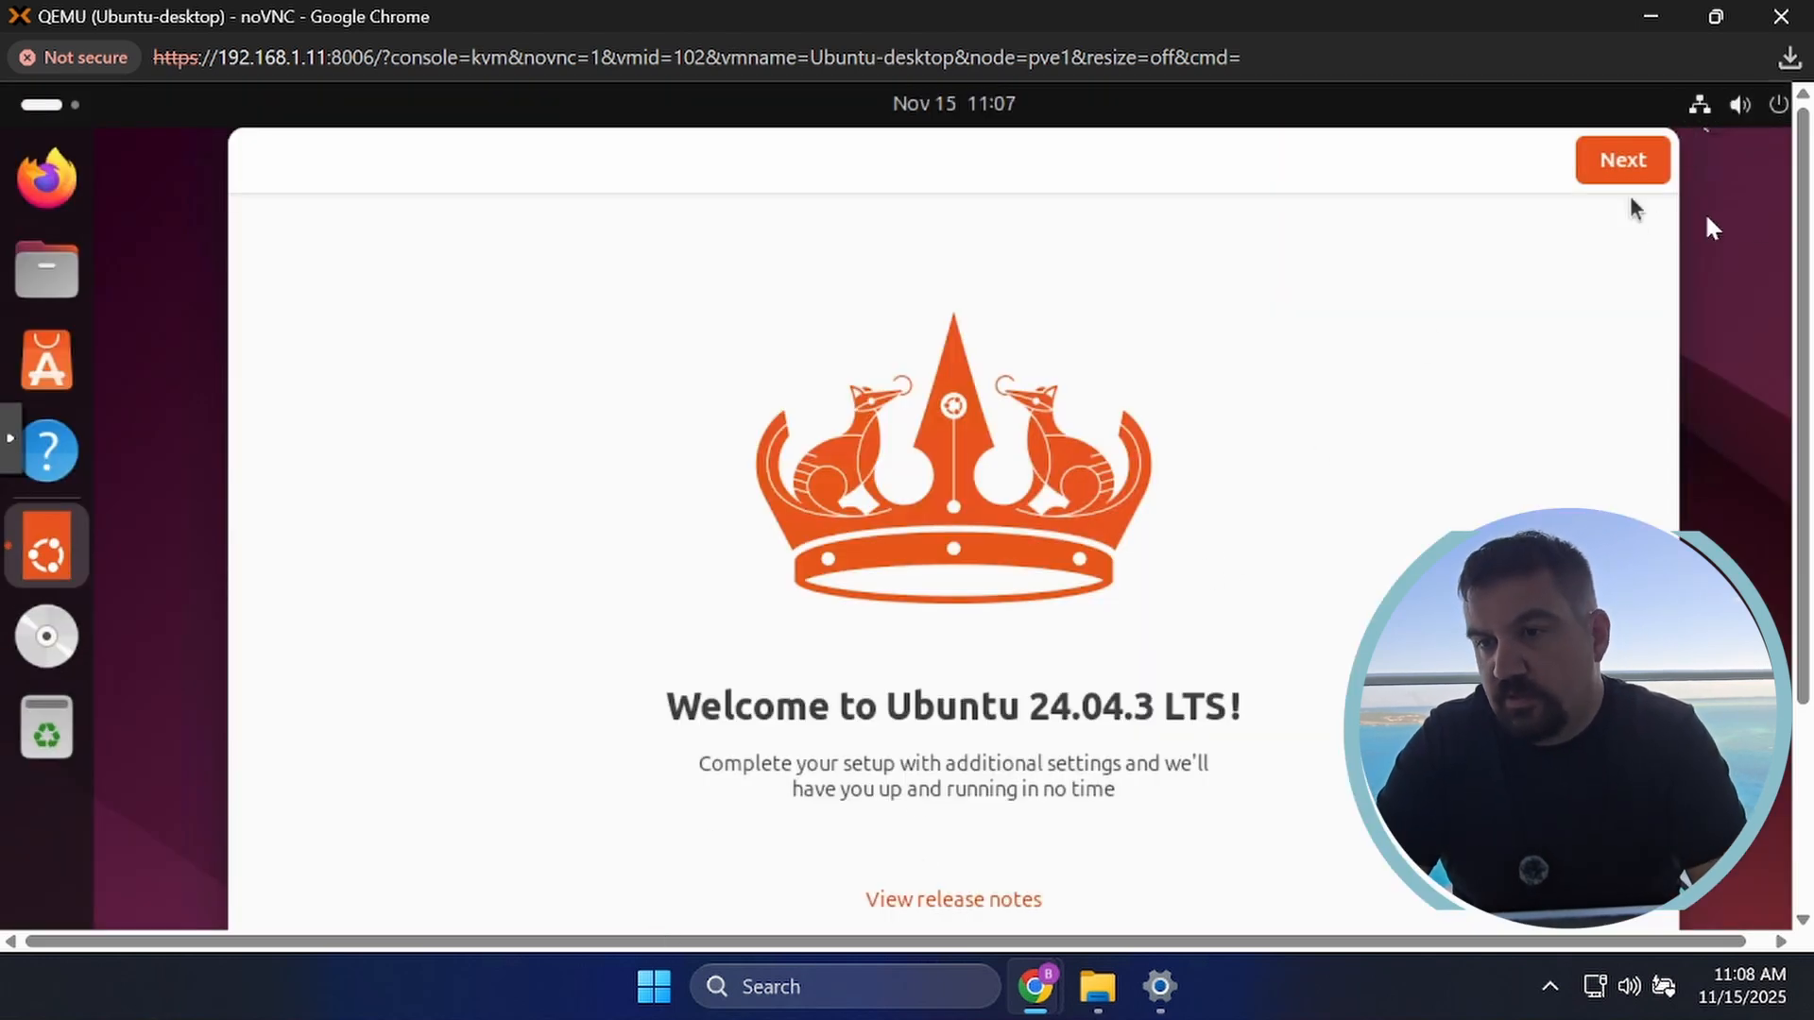
Complete the Ubuntu welcome wizard, skipping Ubuntu Pro and leaving the remaining pages at their defaults.
{"action": "mouse_move", "coordinate": [1801, 243]}
{"action": "left_mouse_down"}
{"action": "mouse_move", "coordinate": [1801, 314]}
{"action": "mouse_move", "coordinate": [1802, 241]}
{"action": "left_mouse_up"}
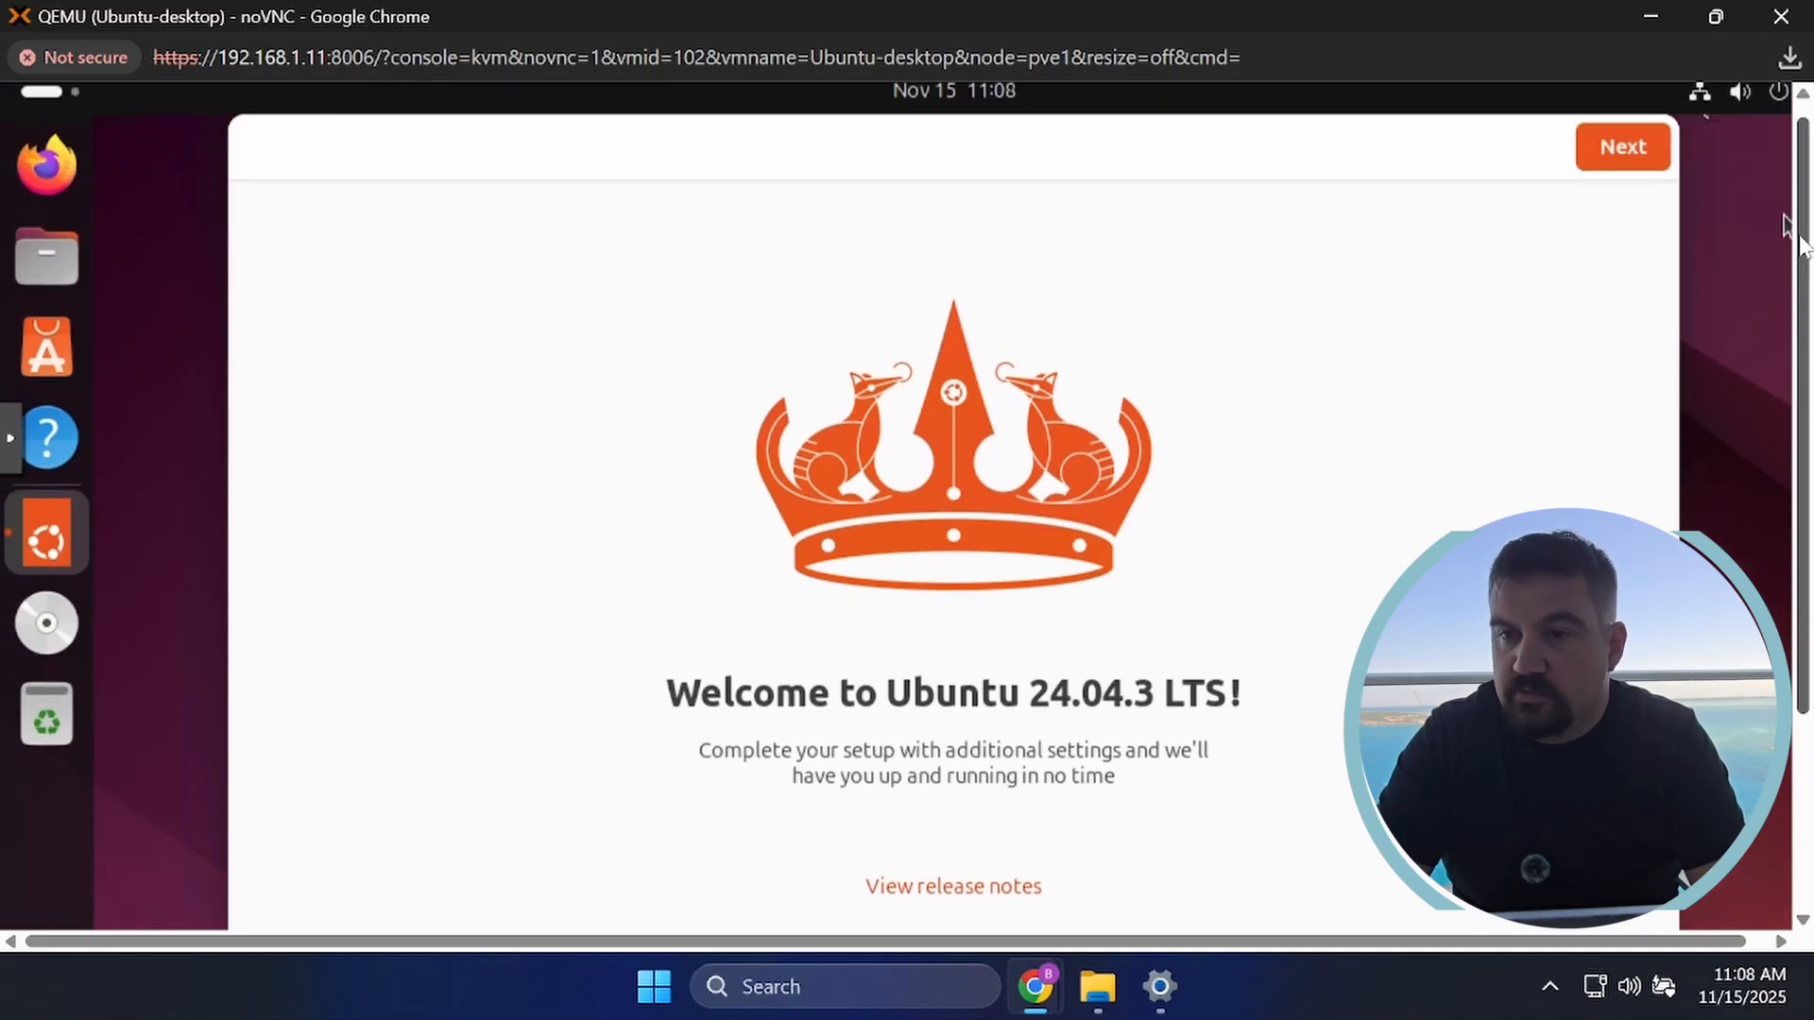
{"action": "left_click", "coordinate": [1626, 159]}
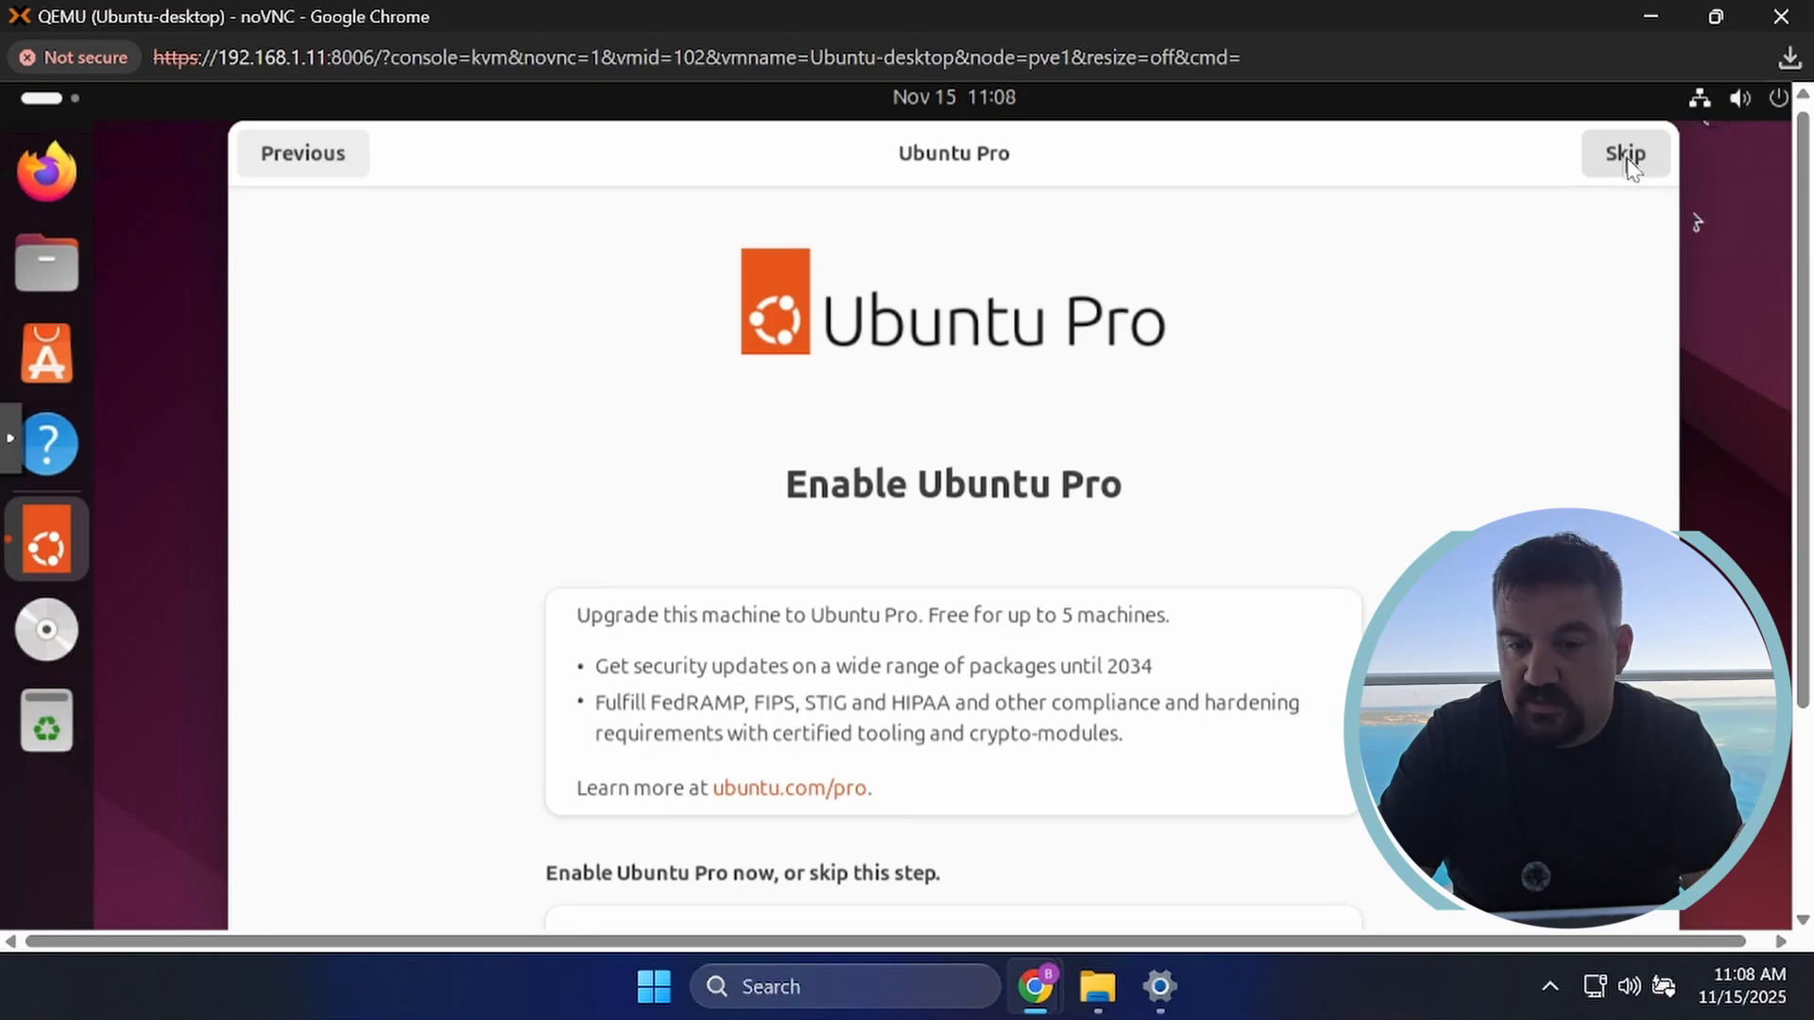
{"action": "left_click", "coordinate": [1629, 160]}
{"action": "left_click", "coordinate": [1629, 160]}
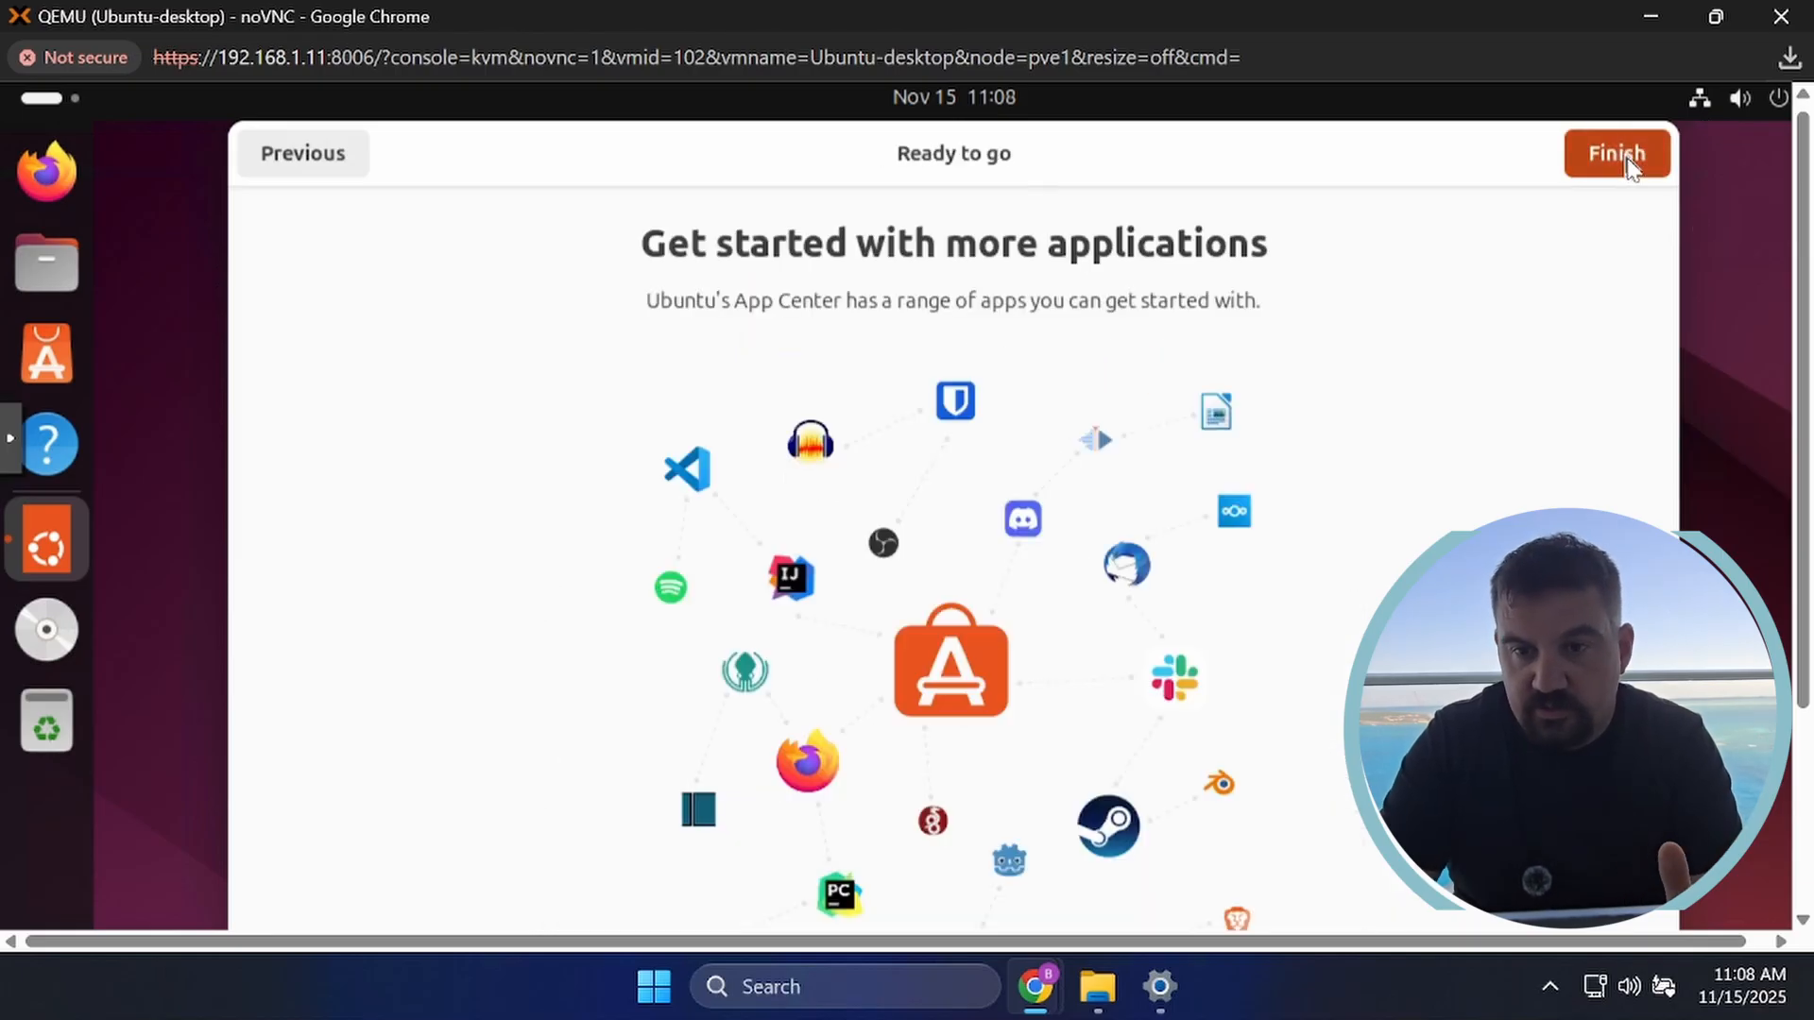
{"action": "left_click", "coordinate": [1617, 156]}
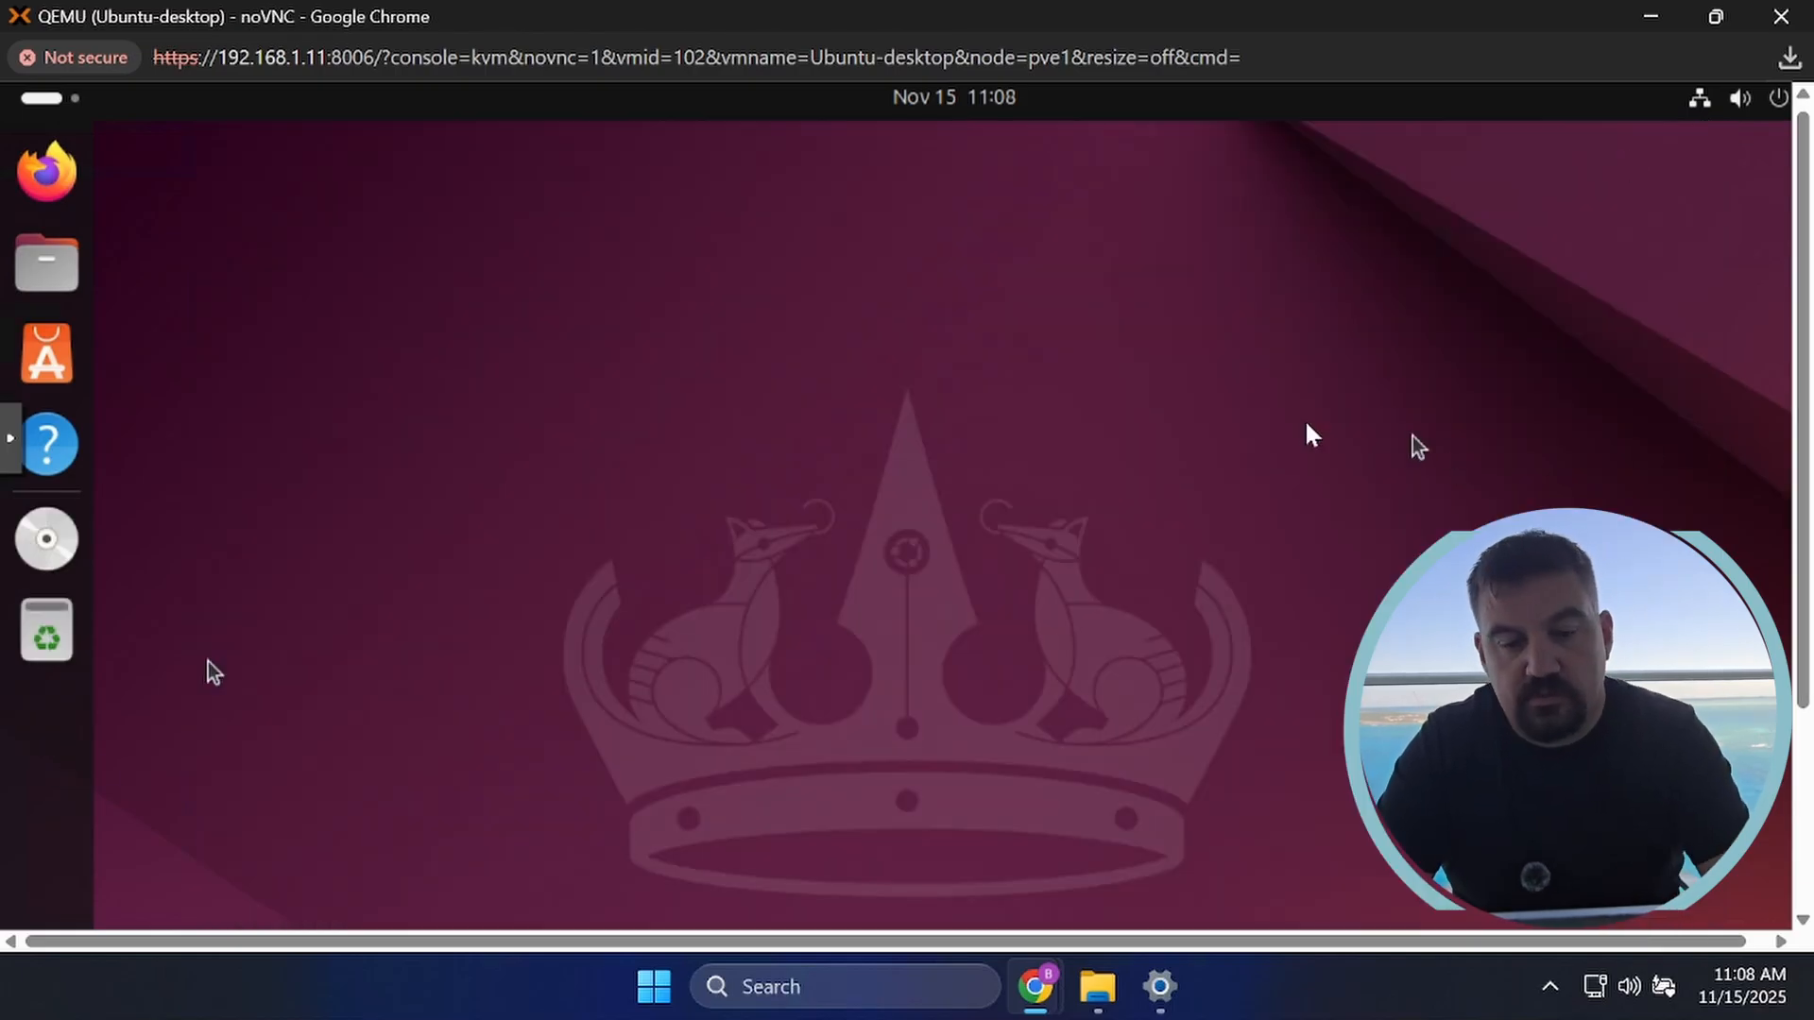
Search the Ubuntu applications for "ter" and open Terminal.
{"action": "key", "text": "super"}
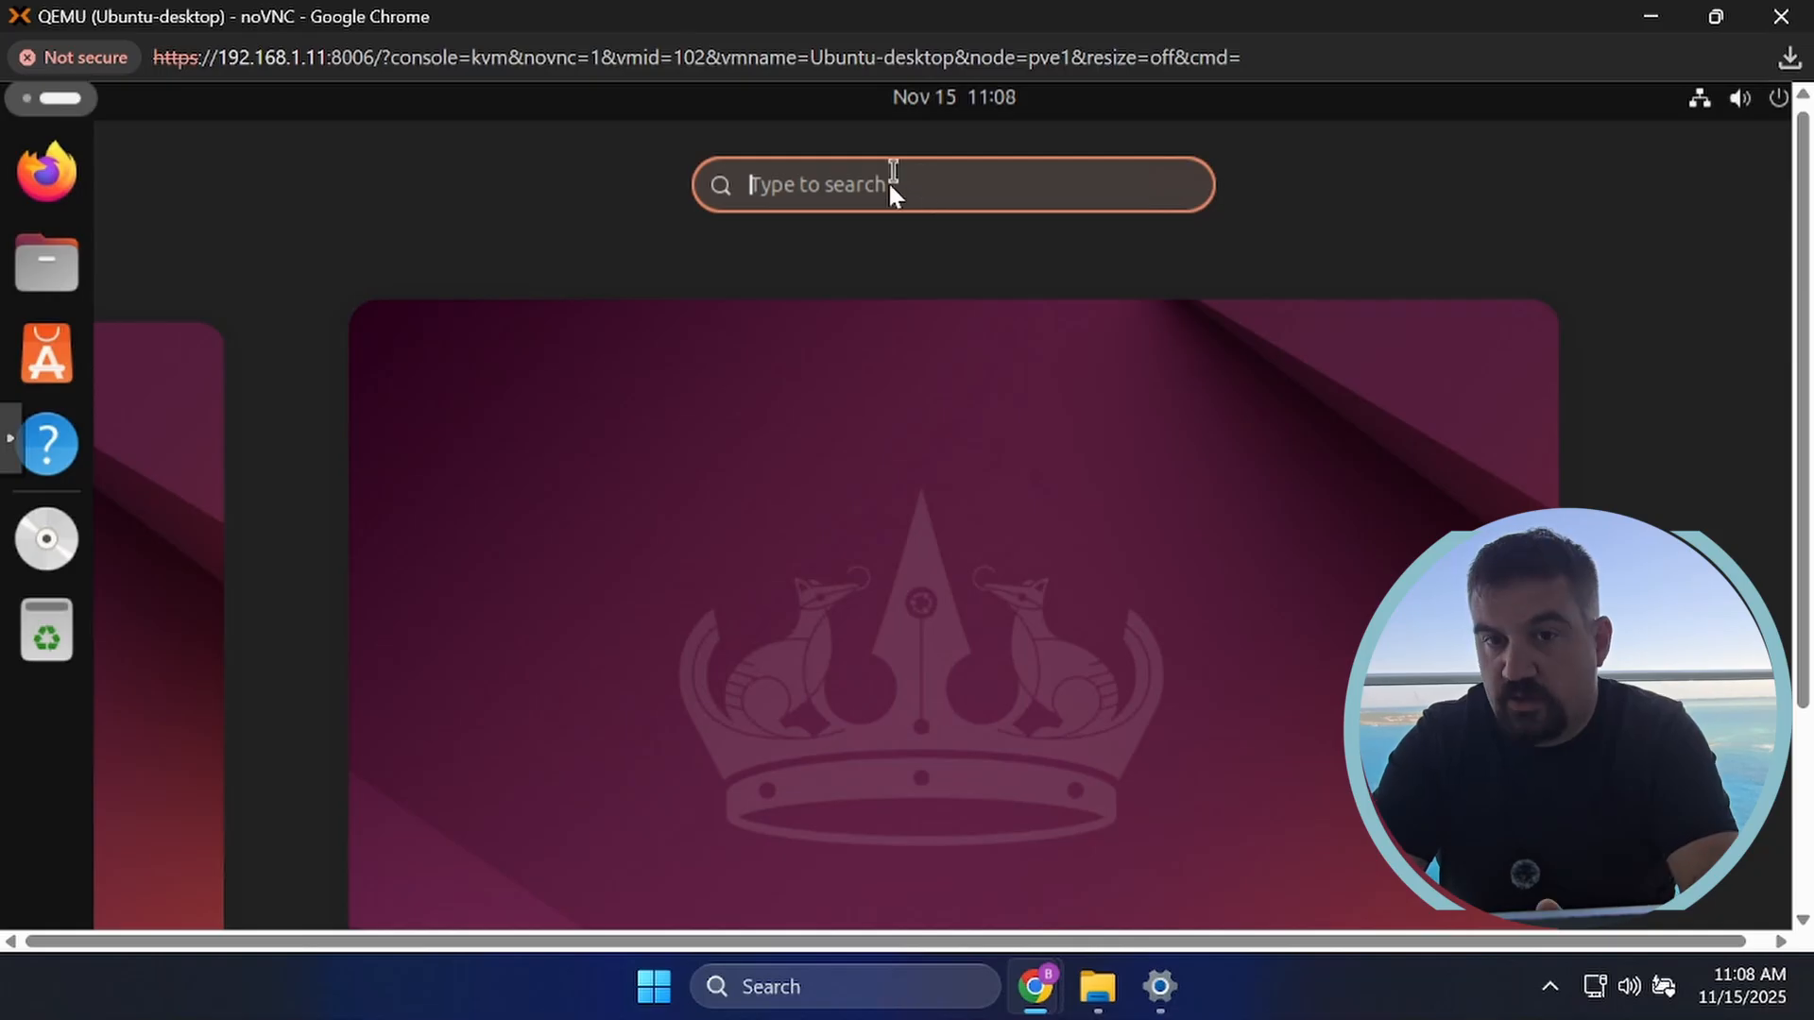
{"action": "type", "text": "ter"}
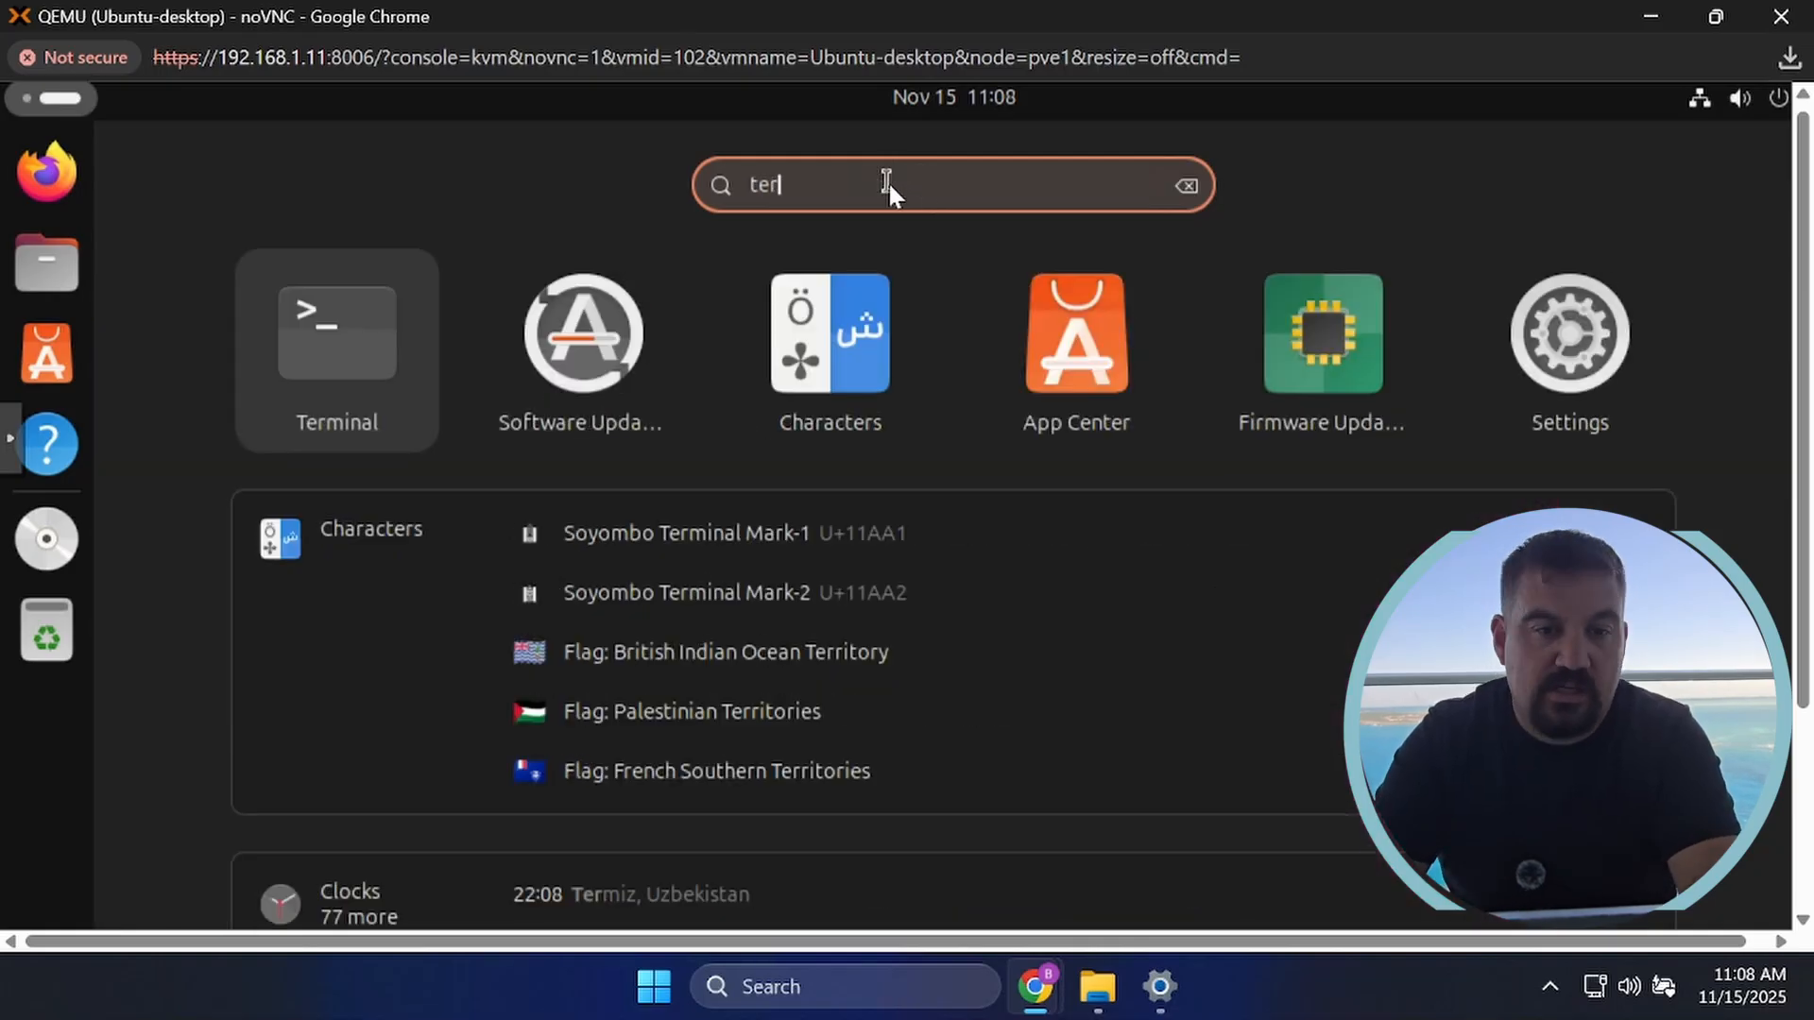
{"action": "left_click", "coordinate": [337, 344]}
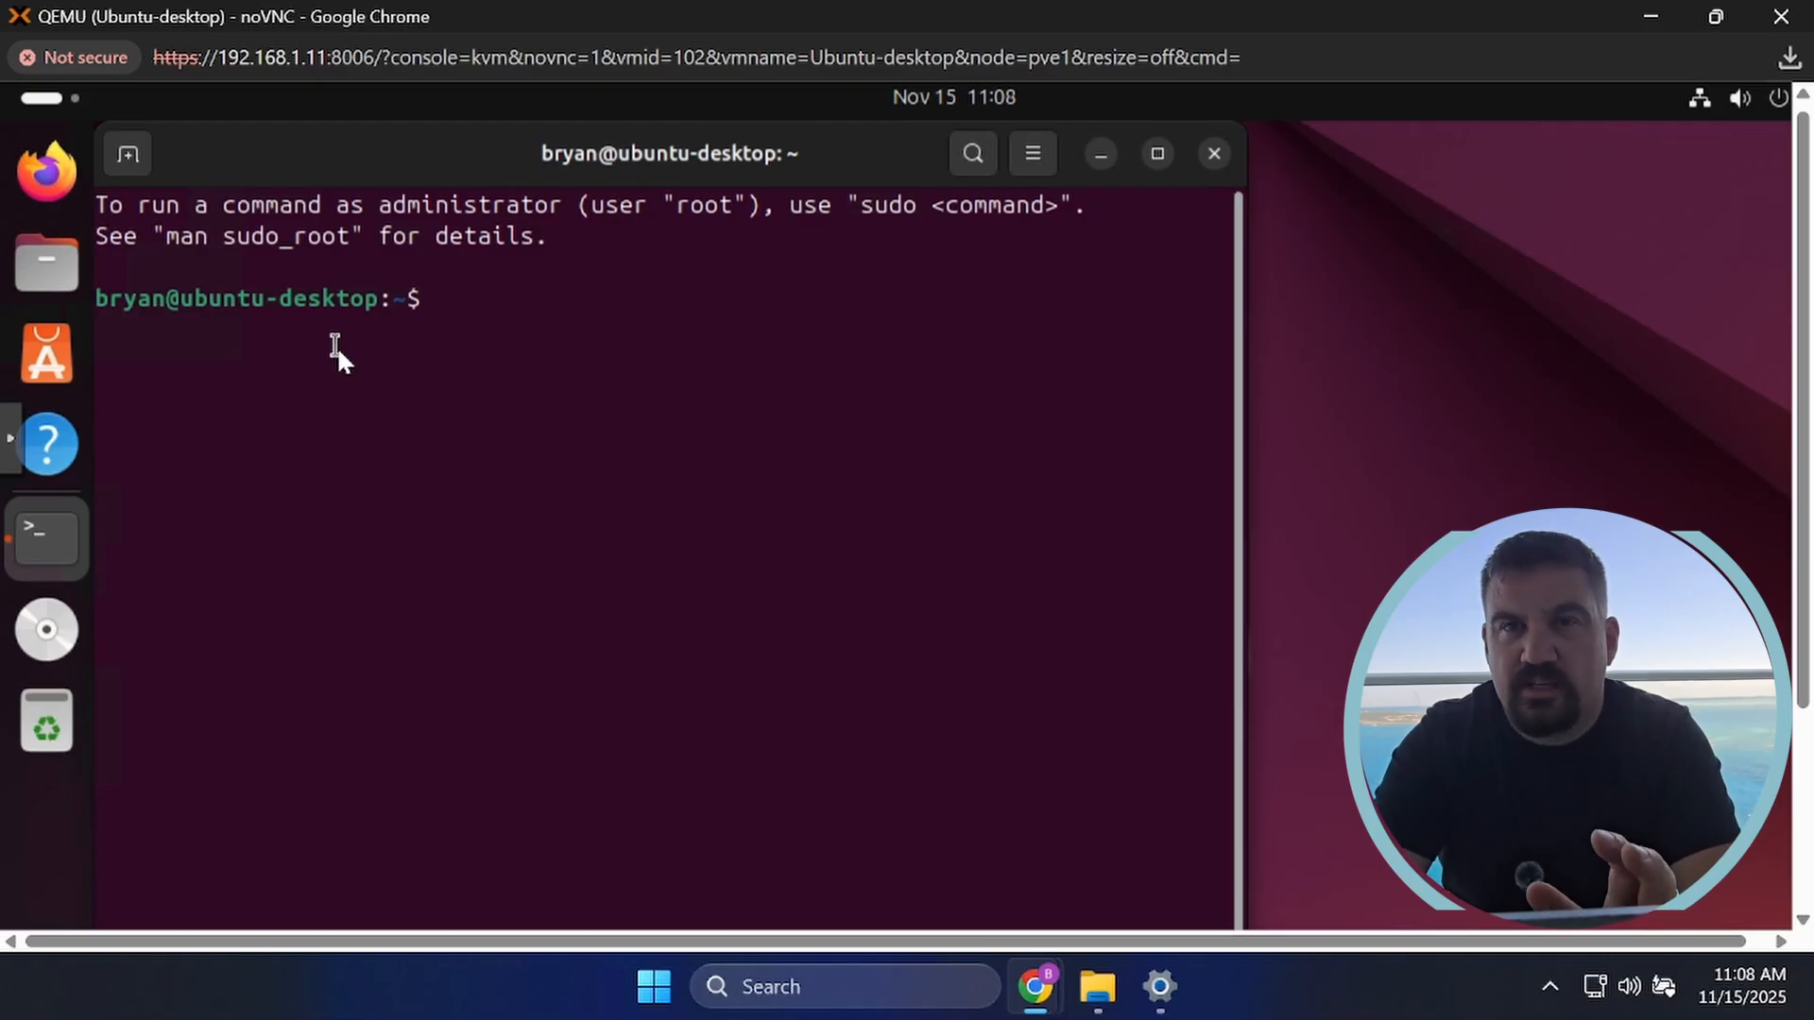
Run sudo apt update && sudo apt upgrade -y in the terminal and authorize it with the account password.
{"action": "type", "text": "su"}
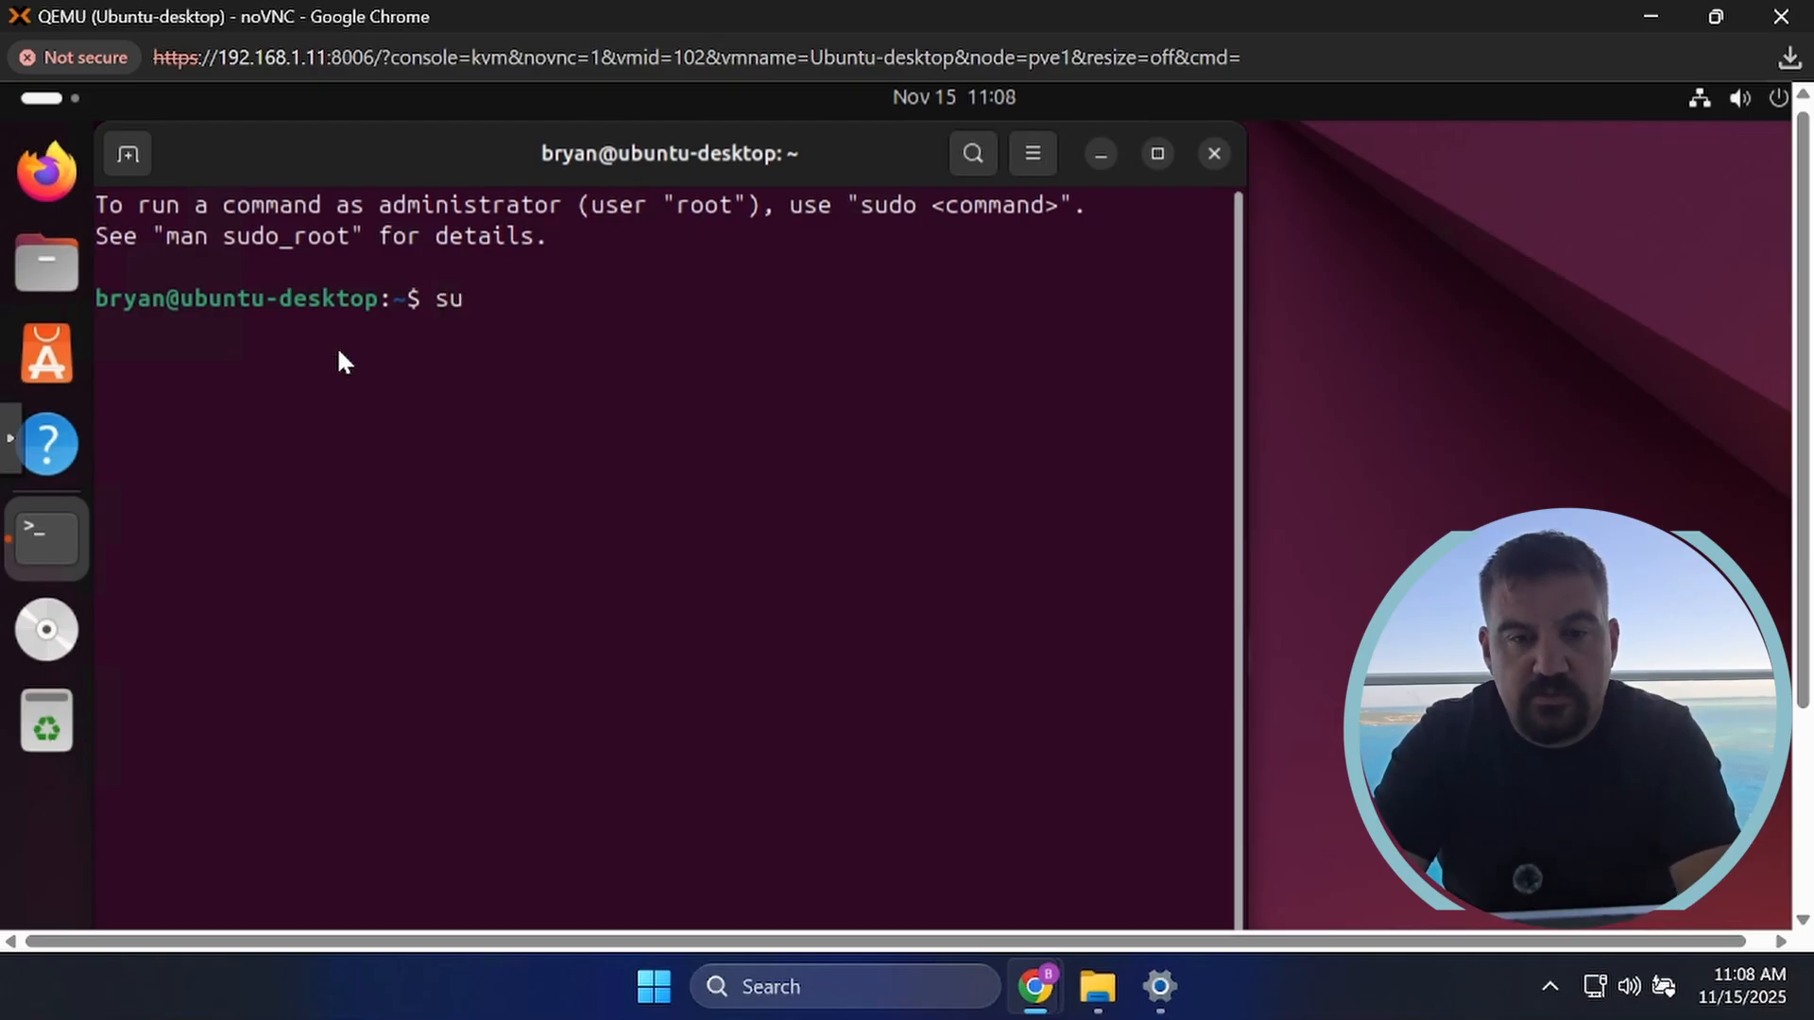
{"action": "type", "text": "do apt upg"}
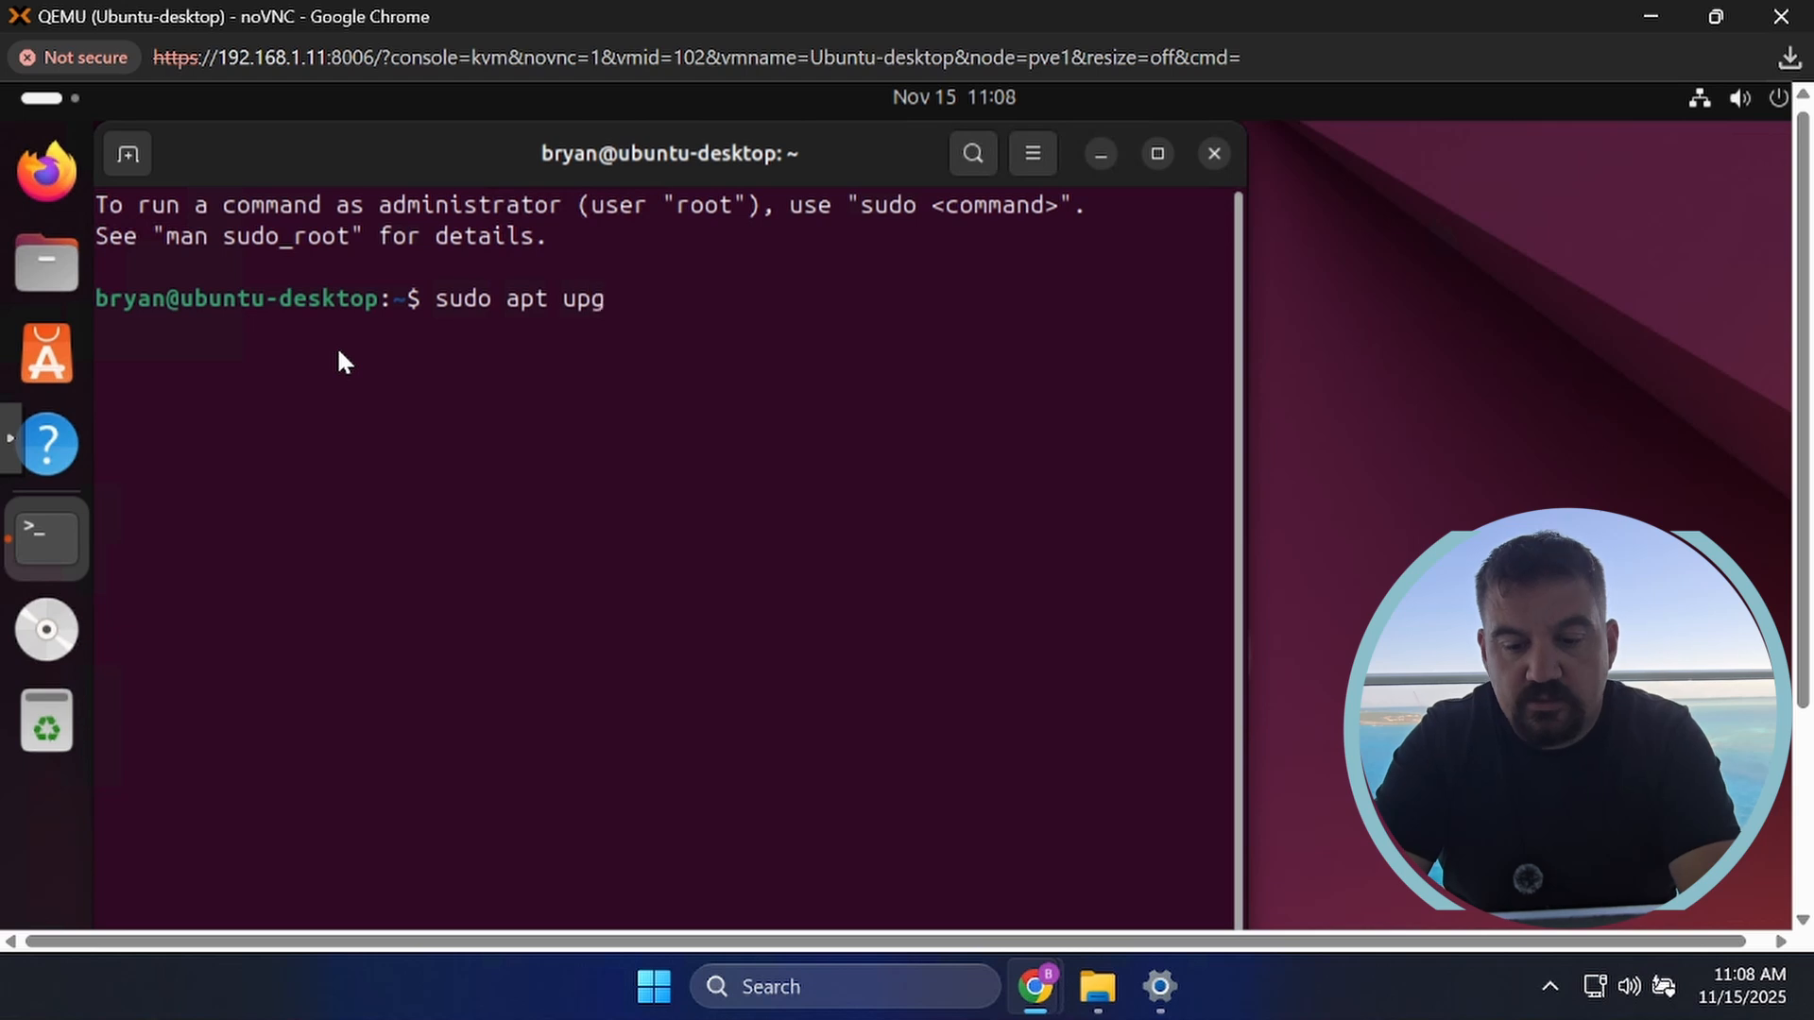
{"action": "key", "text": "BackSpace"}
{"action": "type", "text": "date && s"}
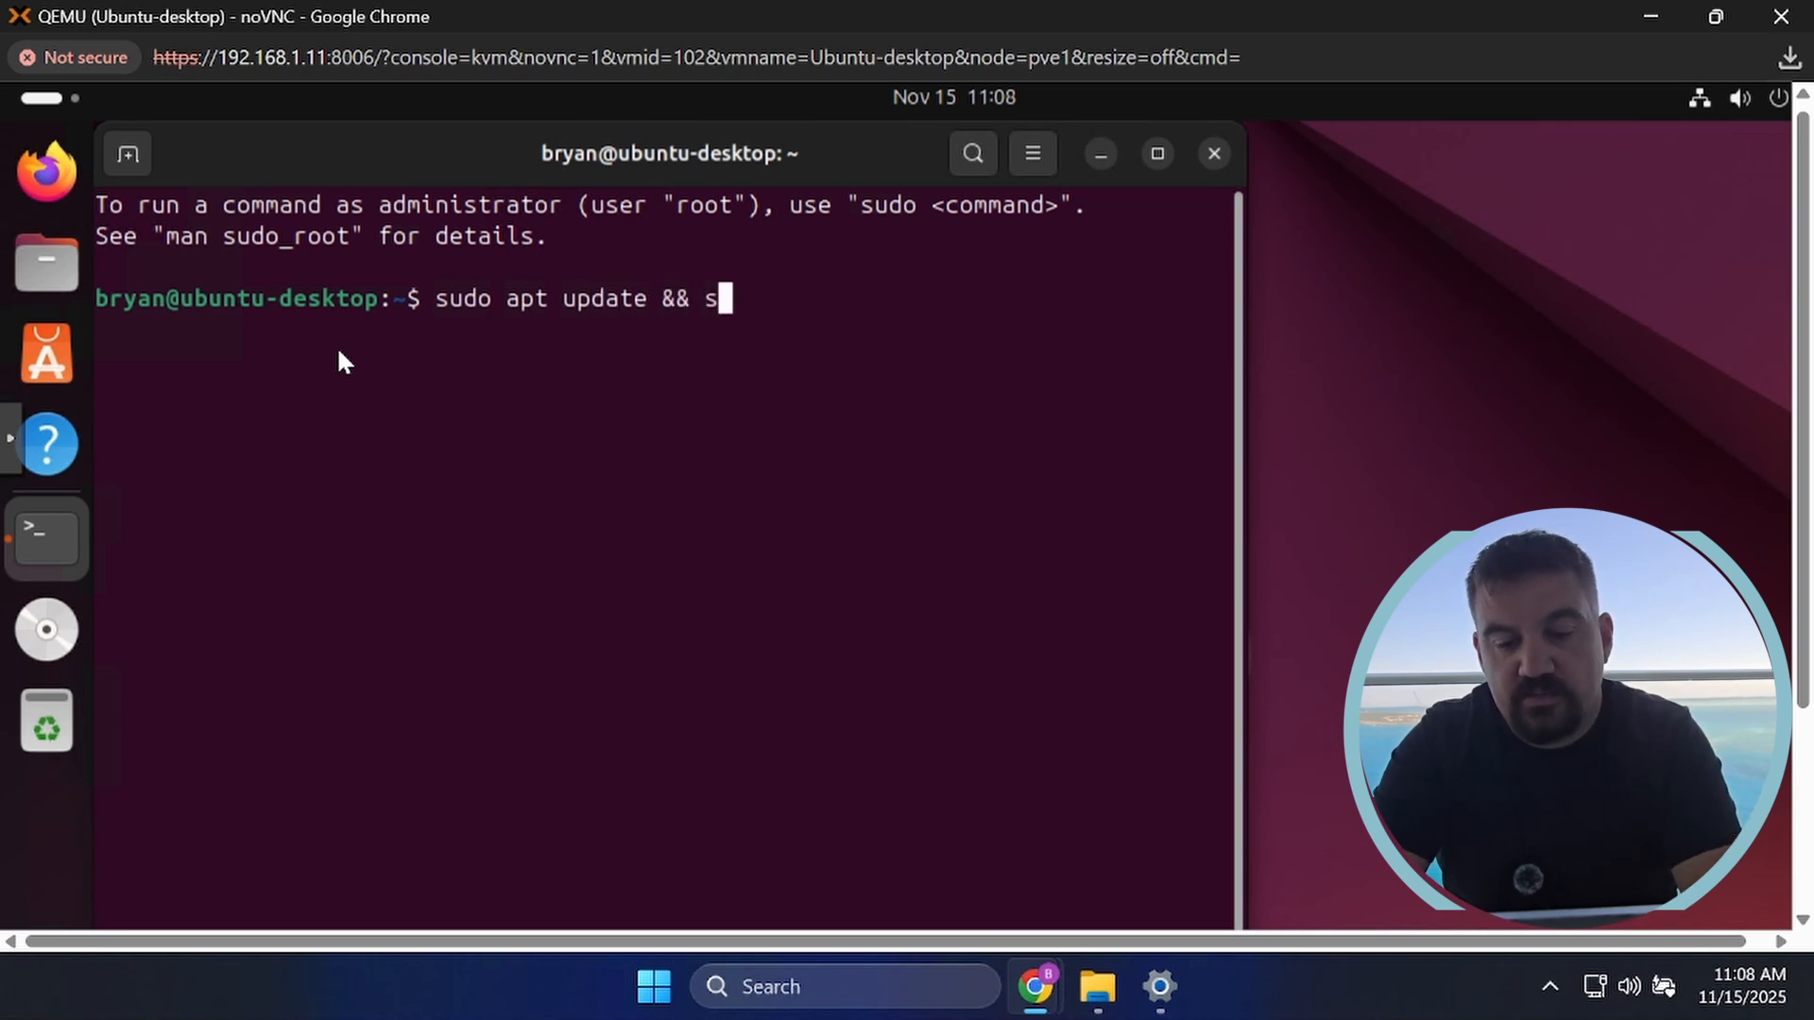
{"action": "type", "text": "udo apt "}
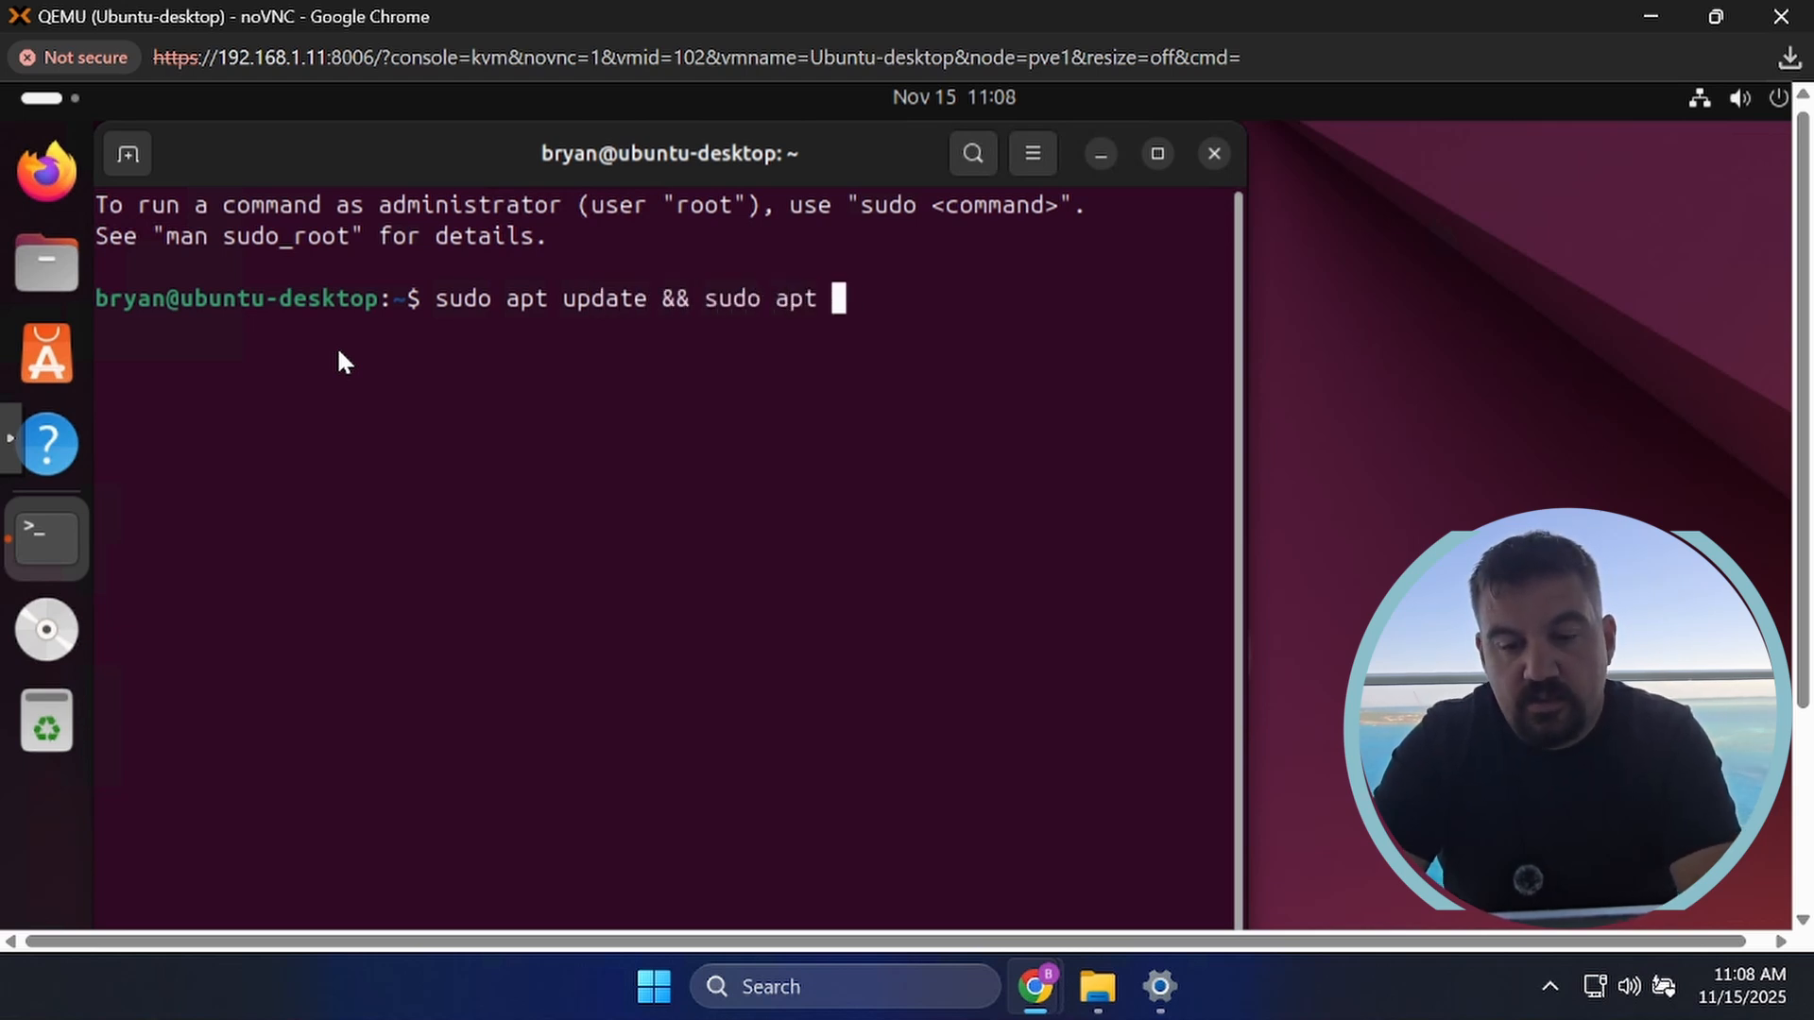
{"action": "type", "text": "upgrade -y"}
{"action": "key", "text": "Return"}
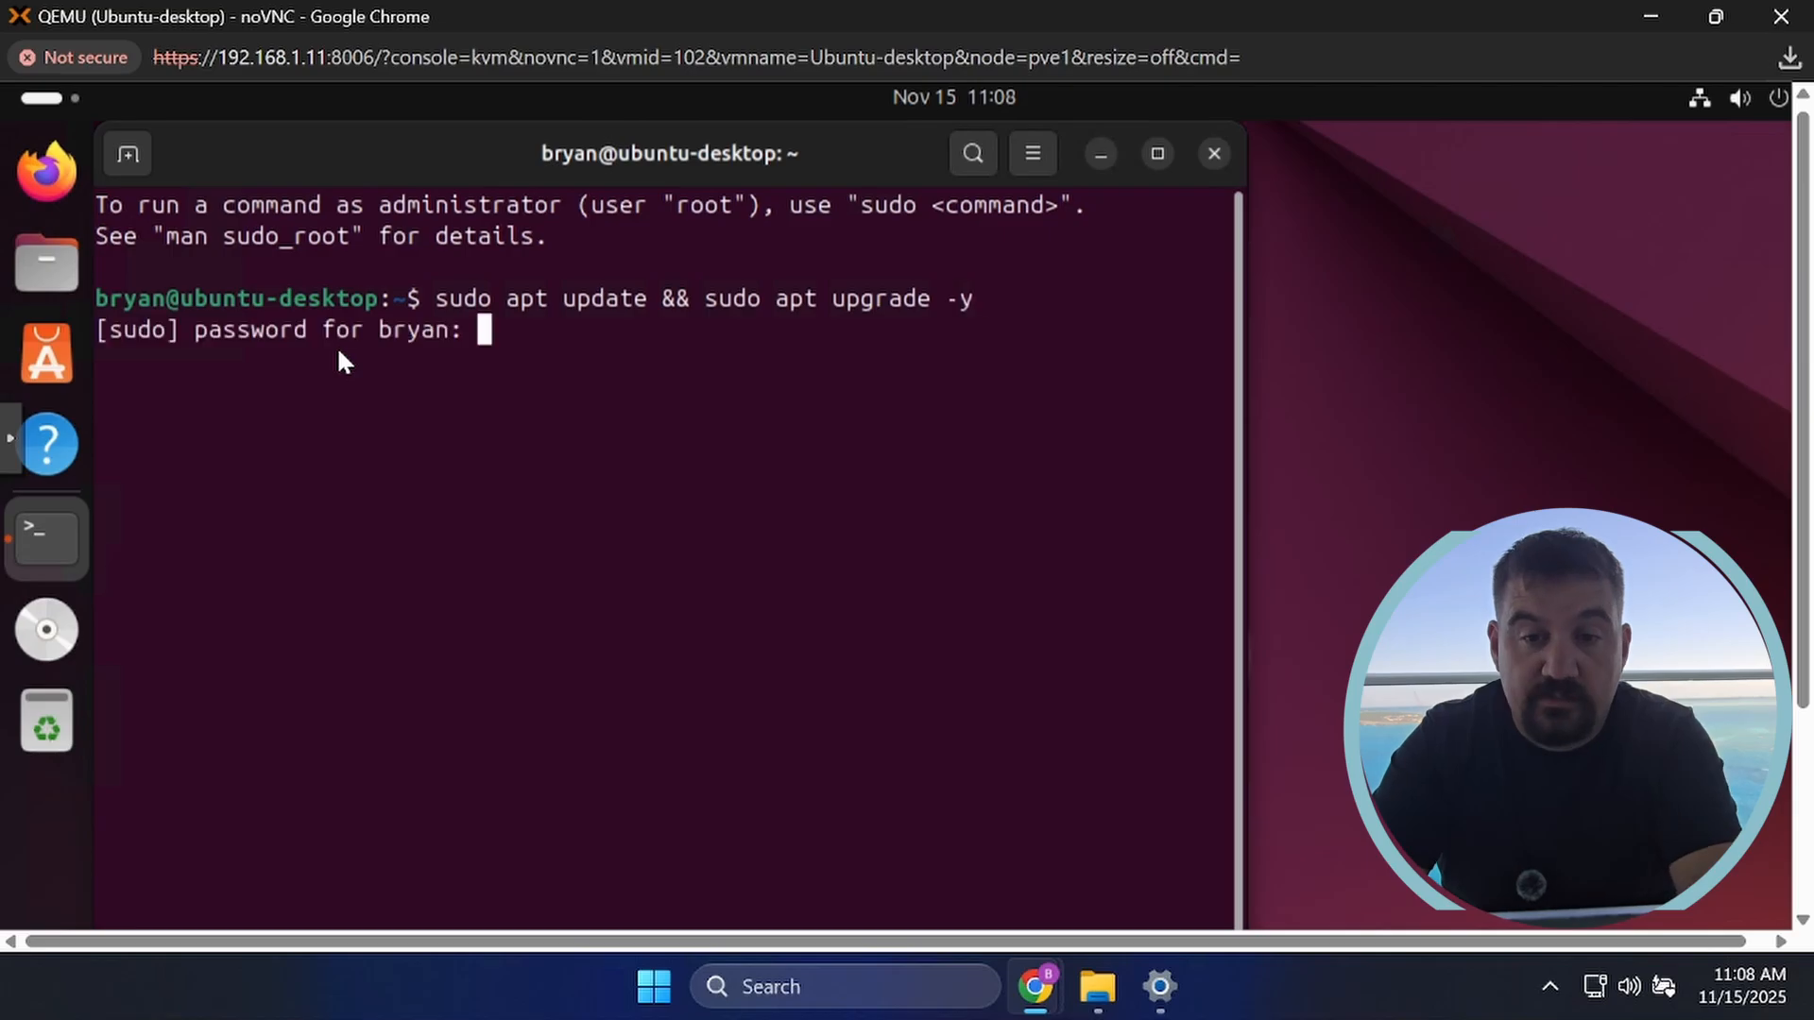
{"action": "key", "text": "Return"}
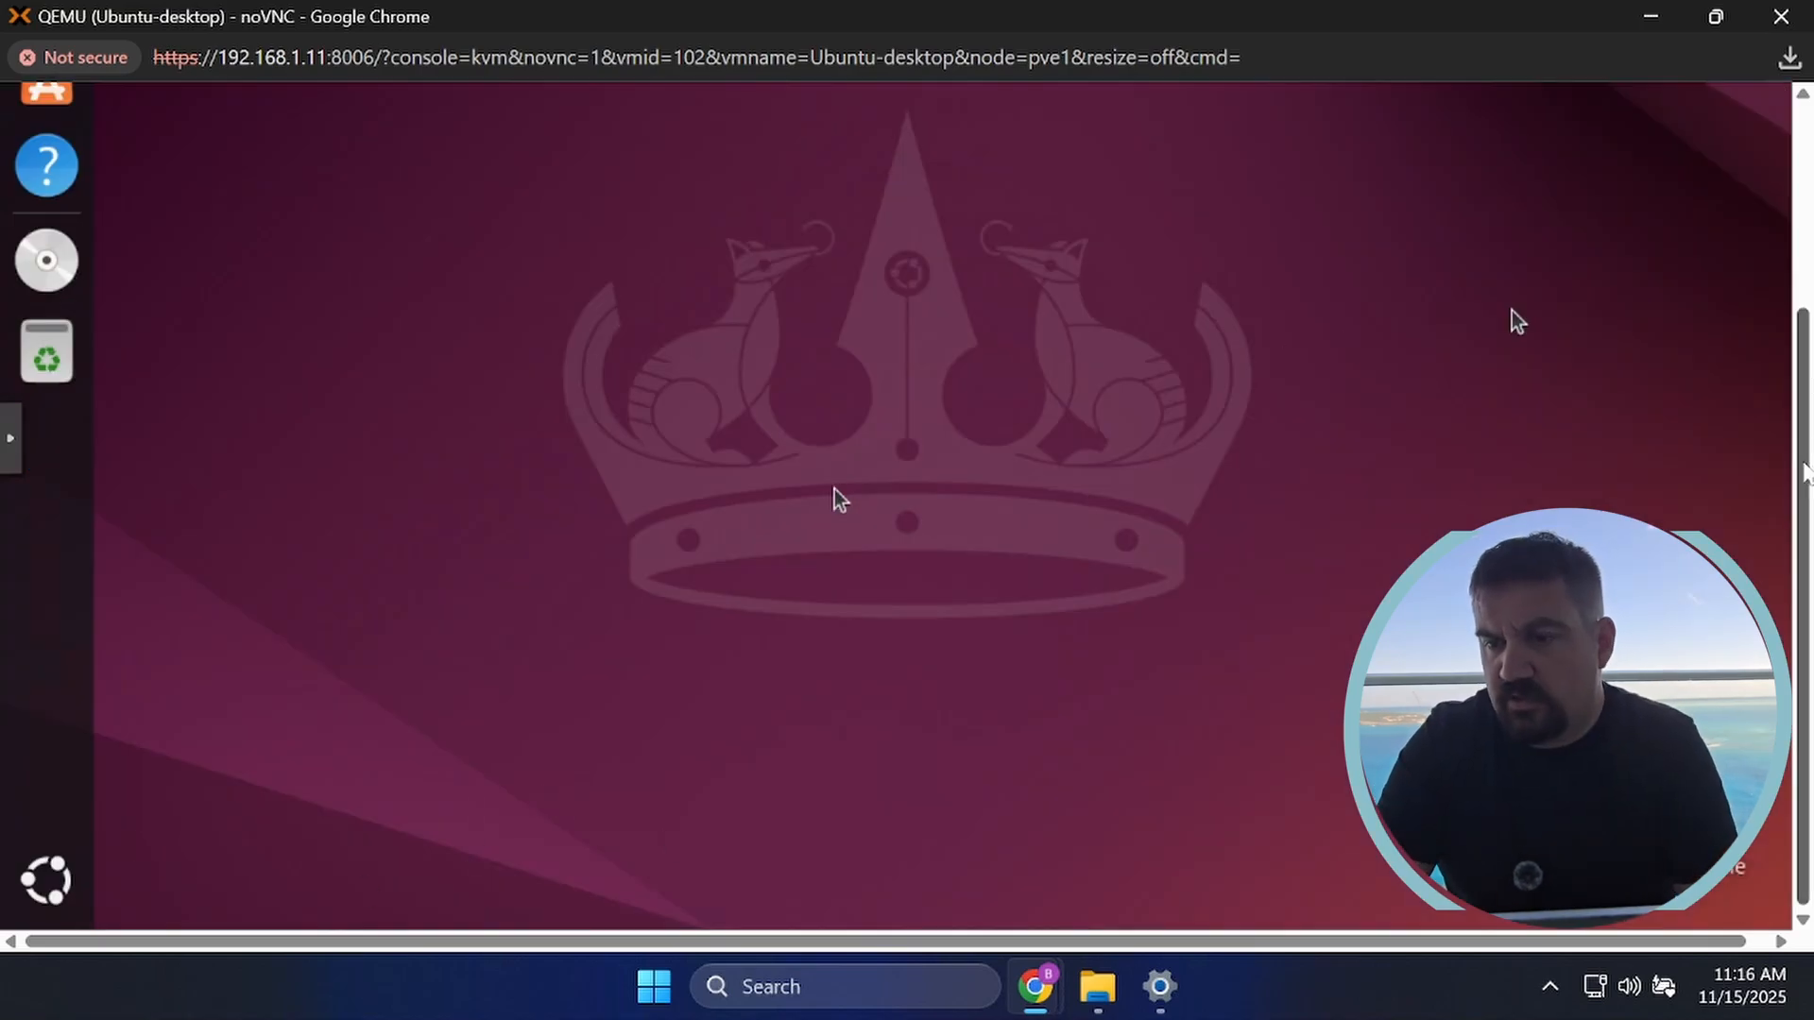
Restart the Ubuntu virtual machine from its desktop session and confirm the restart.
{"action": "left_click_drag", "start_coordinate": [1799, 543], "coordinate": [1799, 118]}
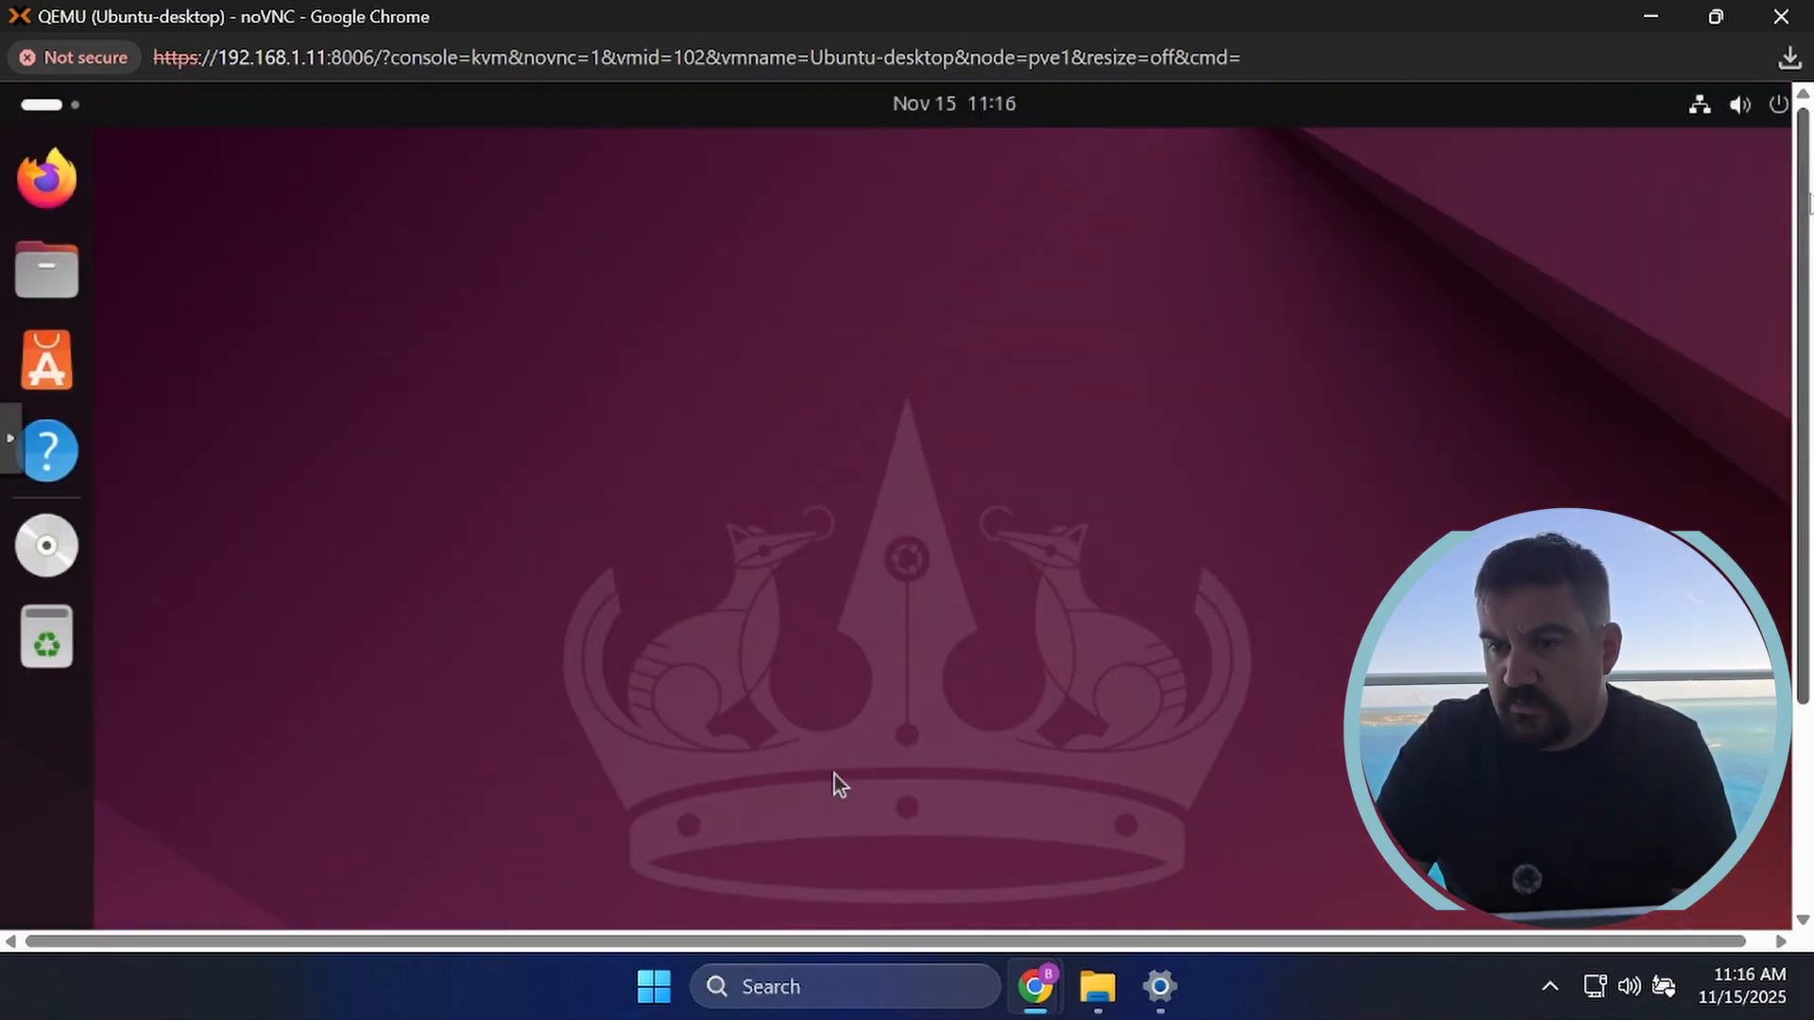
{"action": "left_click", "coordinate": [1774, 105]}
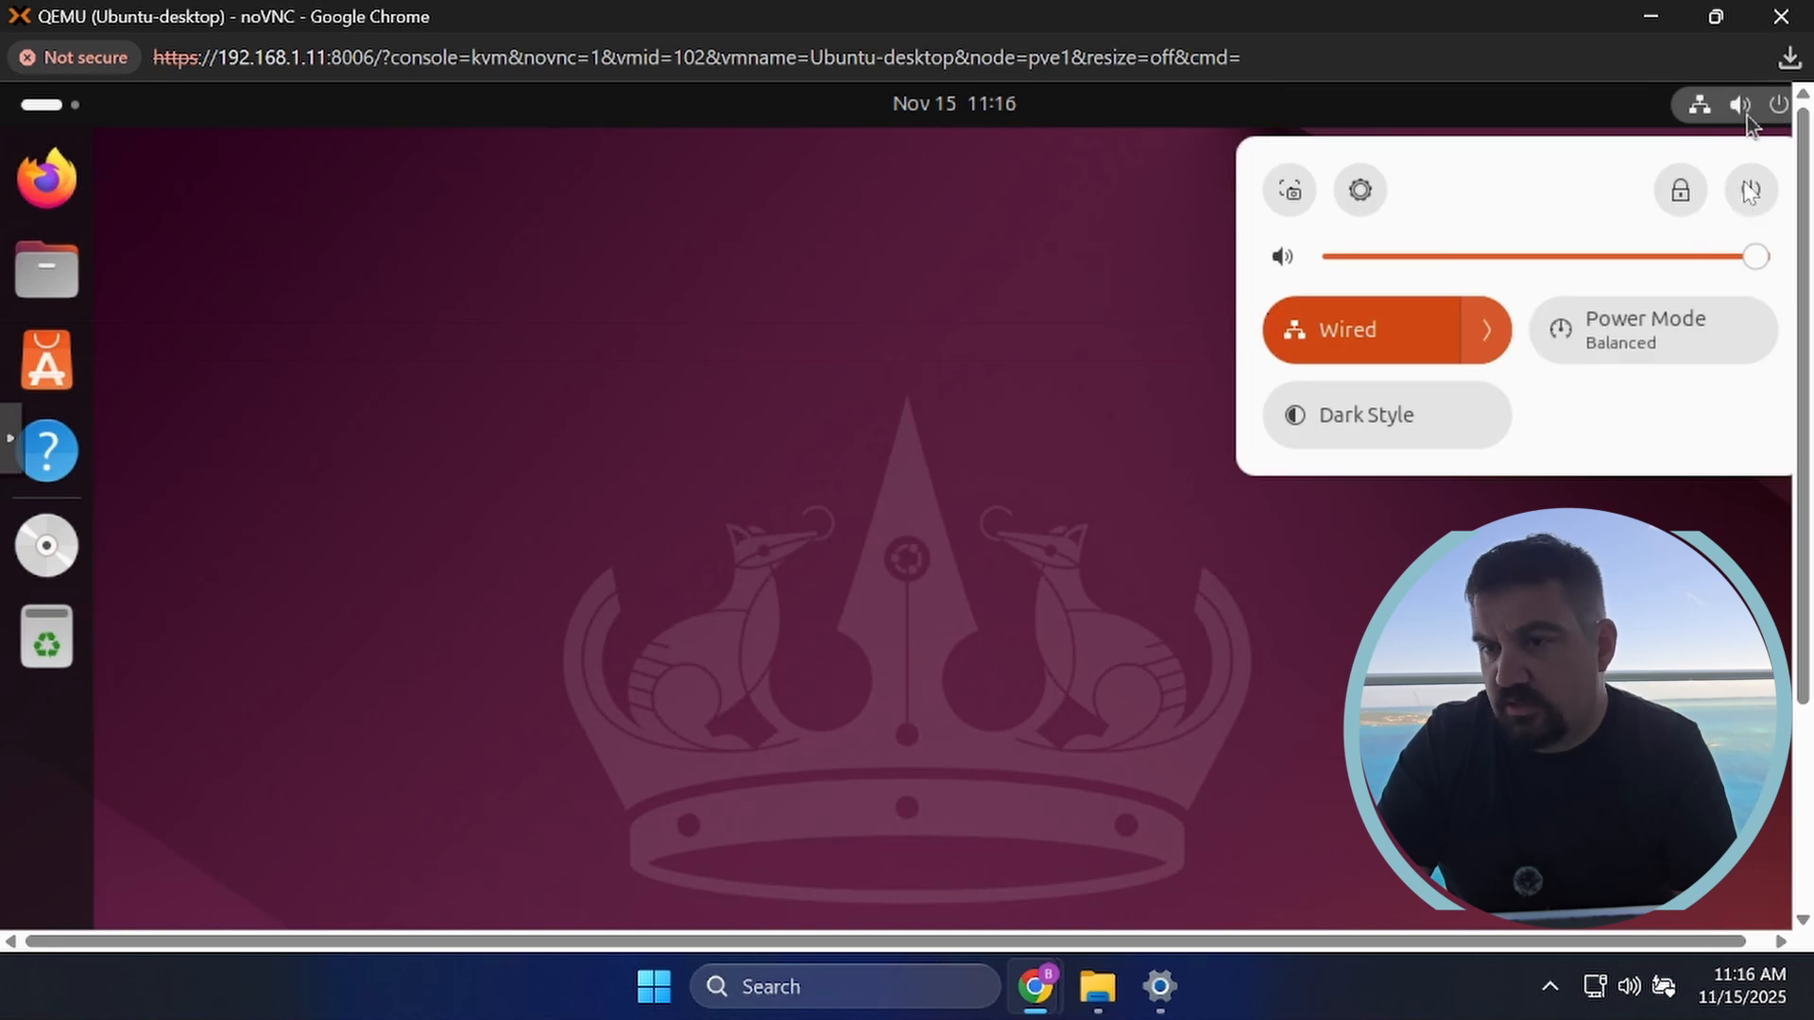
{"action": "left_click", "coordinate": [1748, 193]}
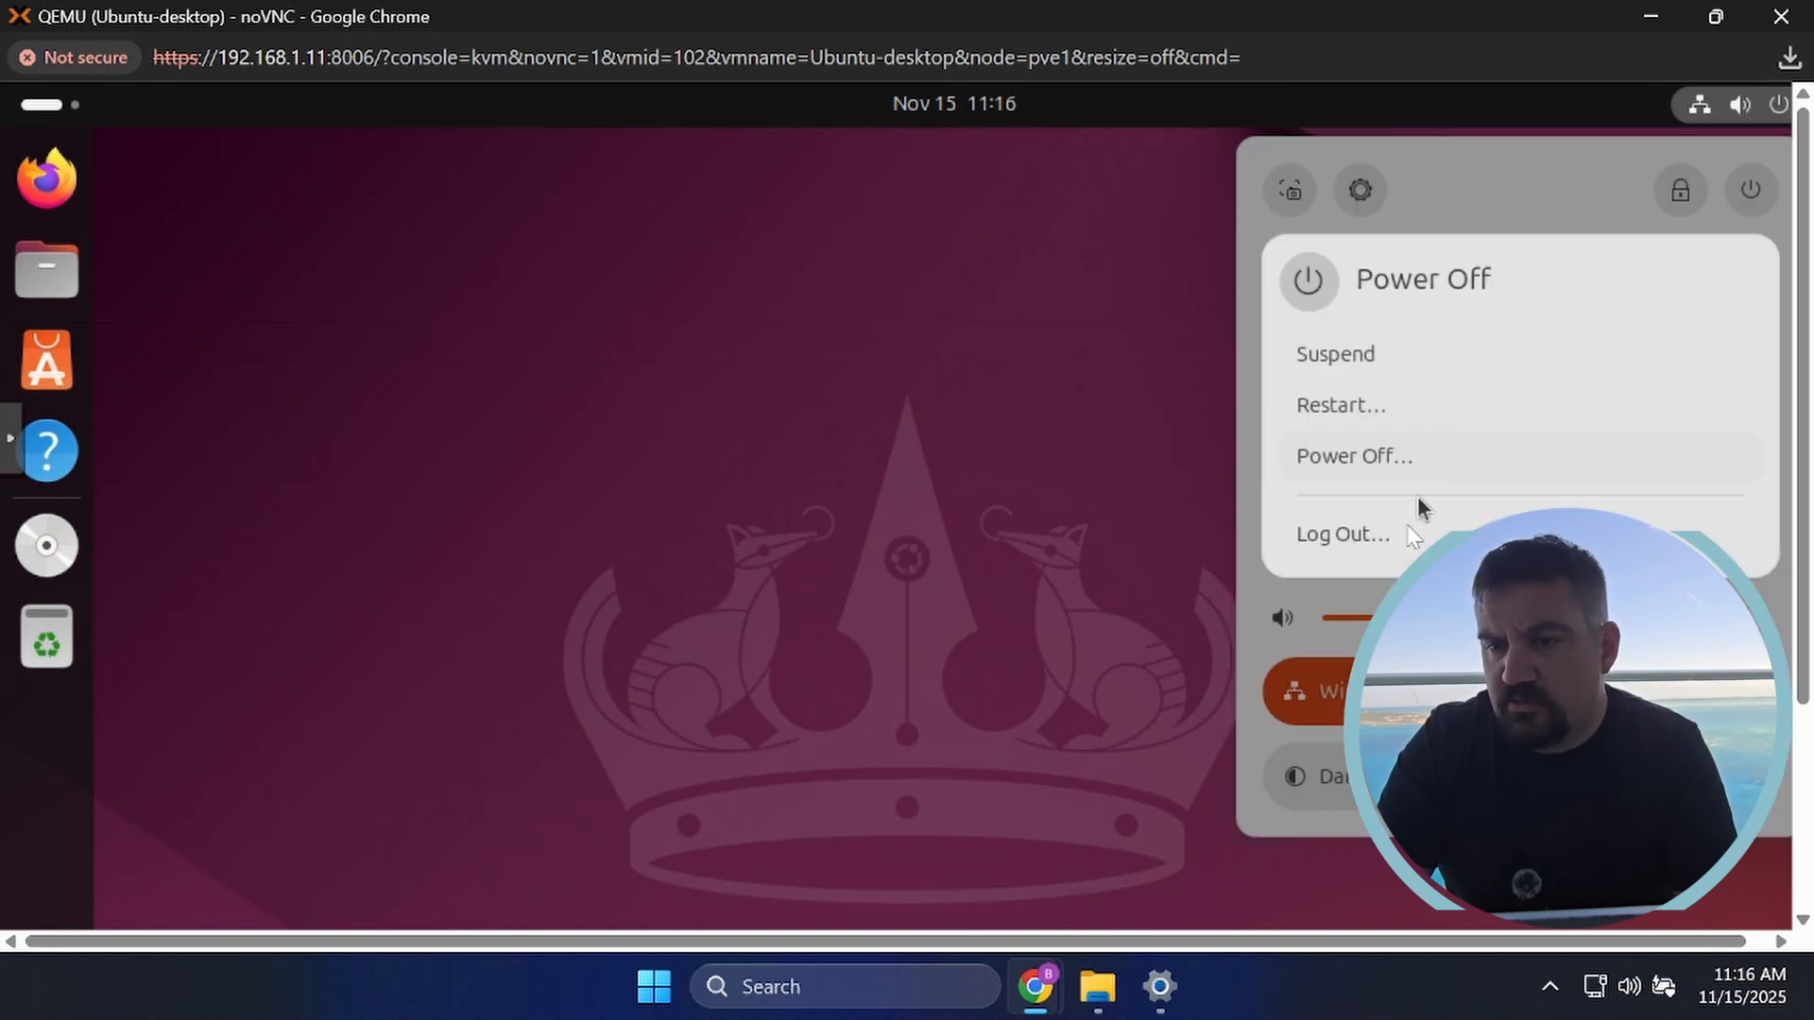
{"action": "left_click", "coordinate": [1370, 408]}
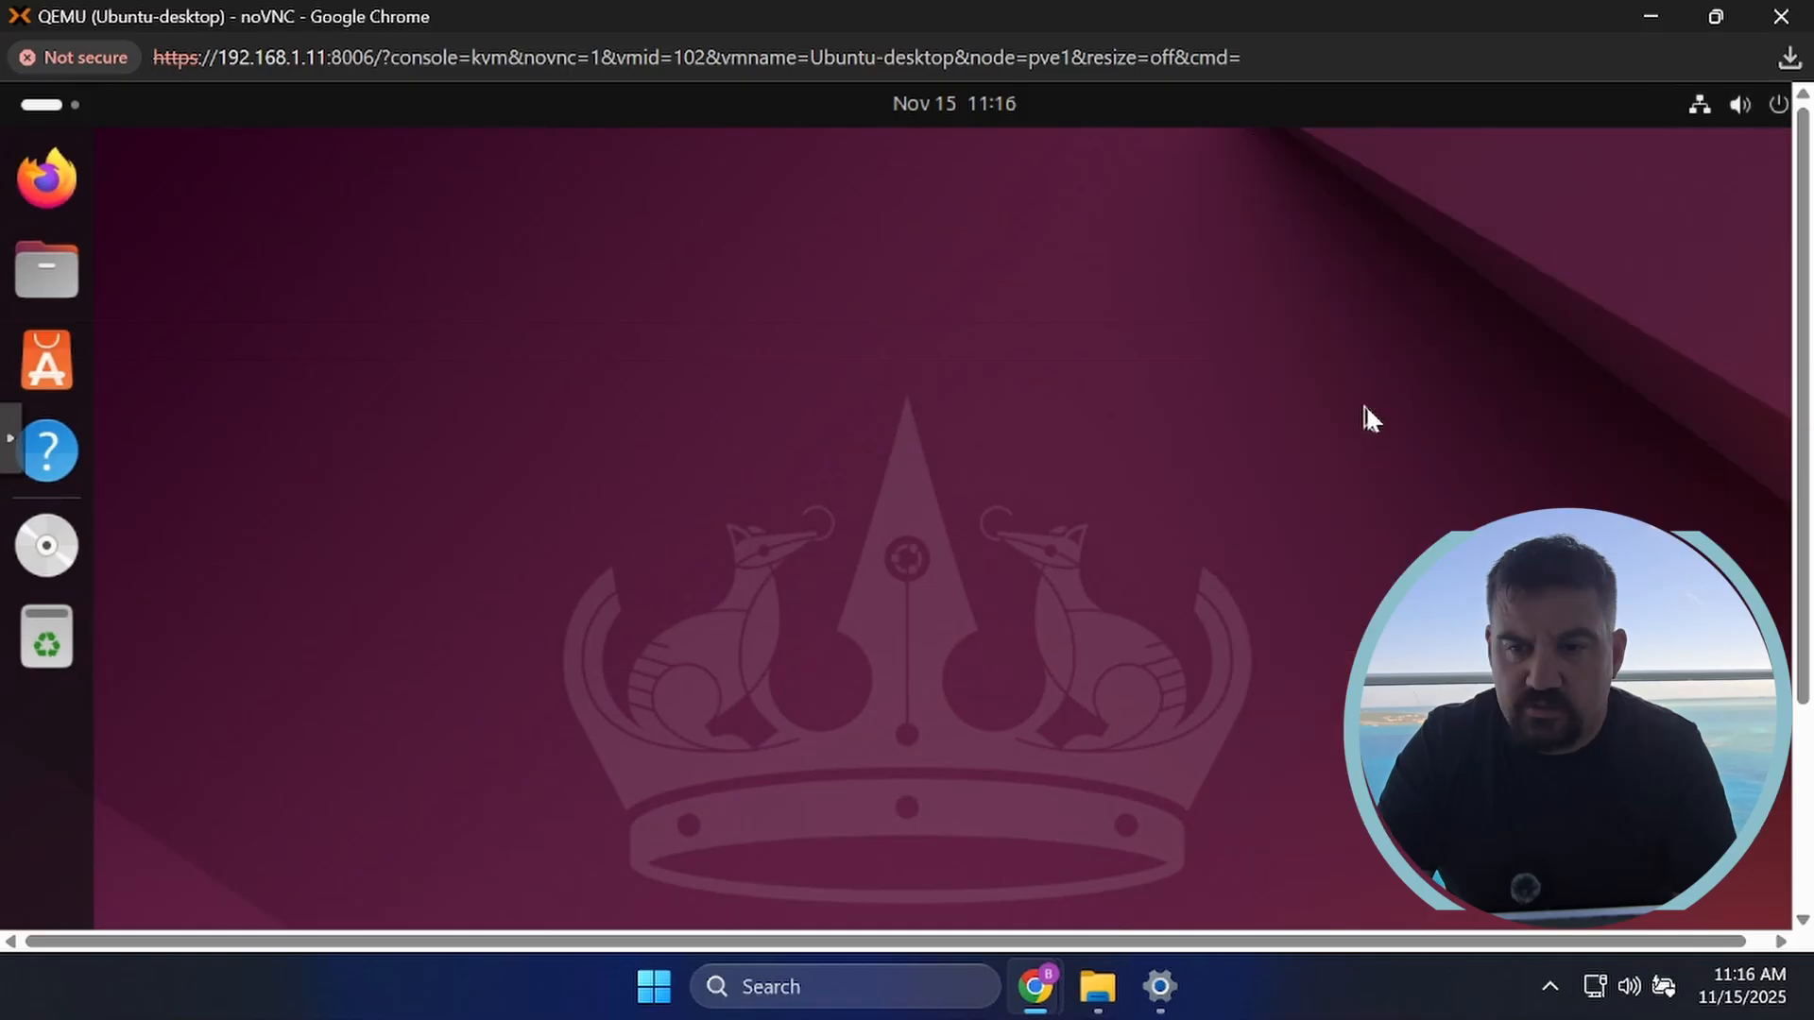
{"action": "left_click", "coordinate": [1063, 742]}
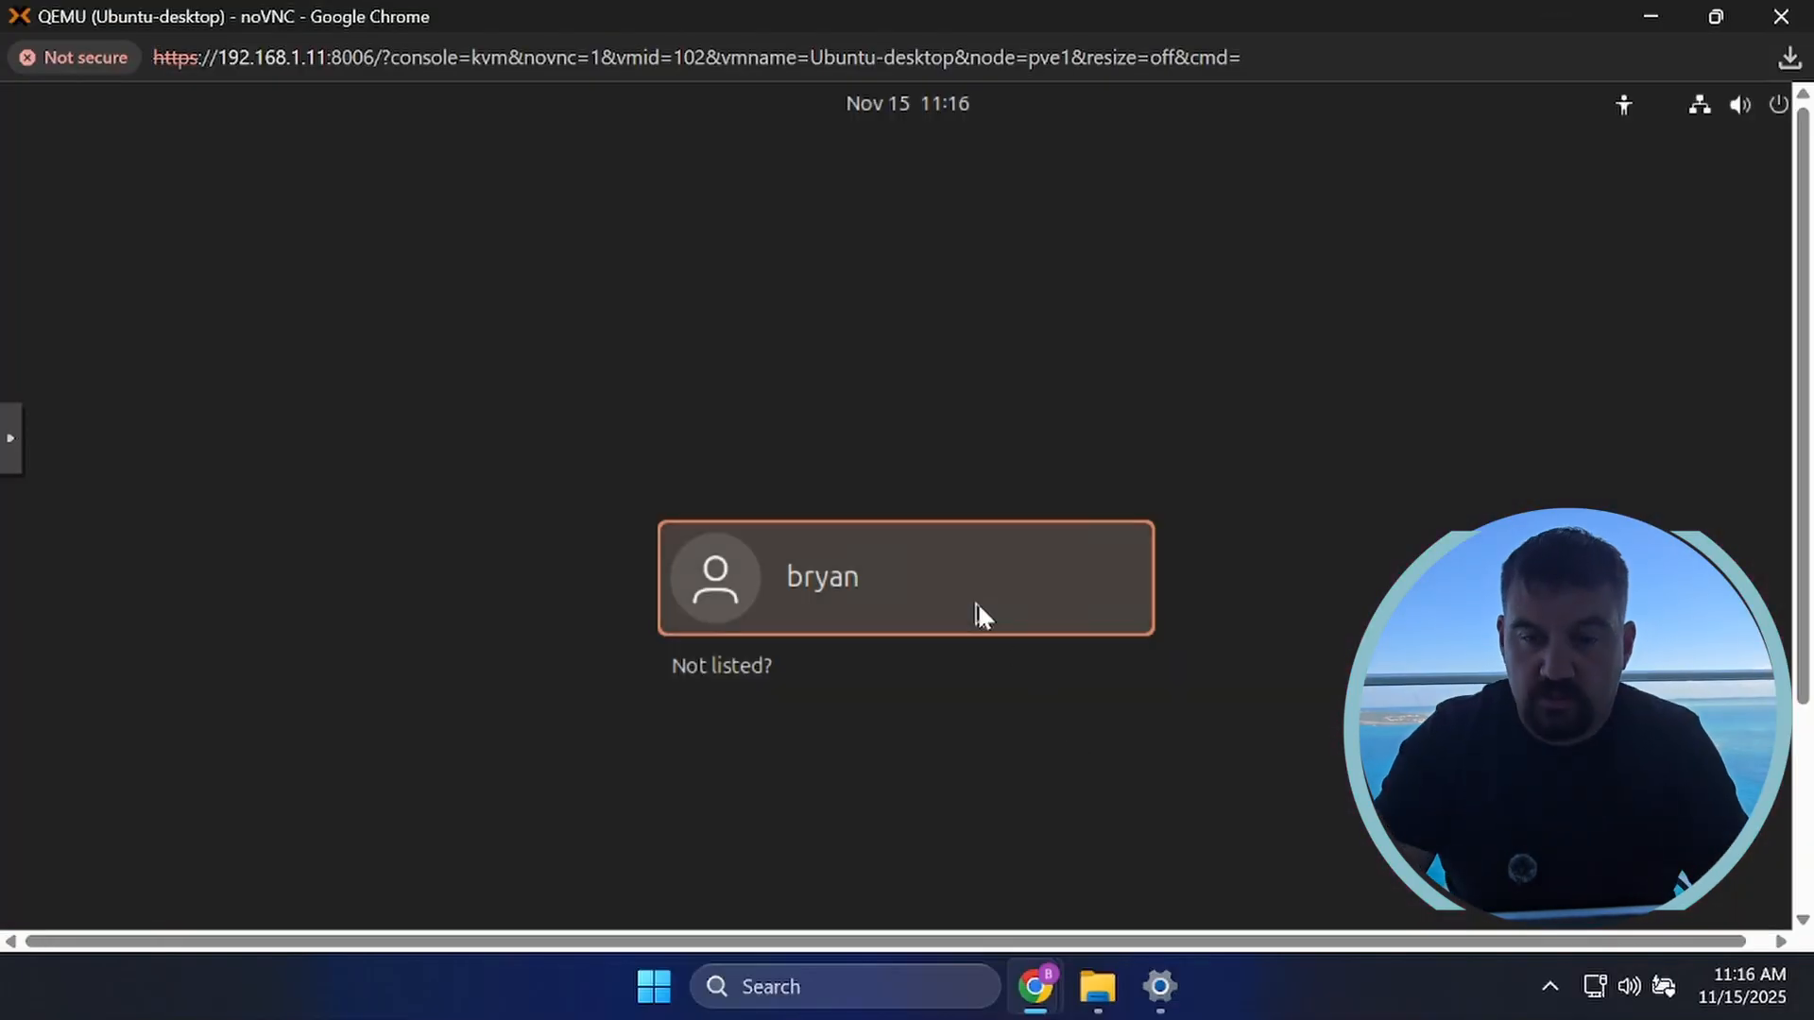
Log in to the Ubuntu desktop with the account password and close the open Terminal window.
{"action": "left_click", "coordinate": [978, 610]}
{"action": "type", "text": "*******"}
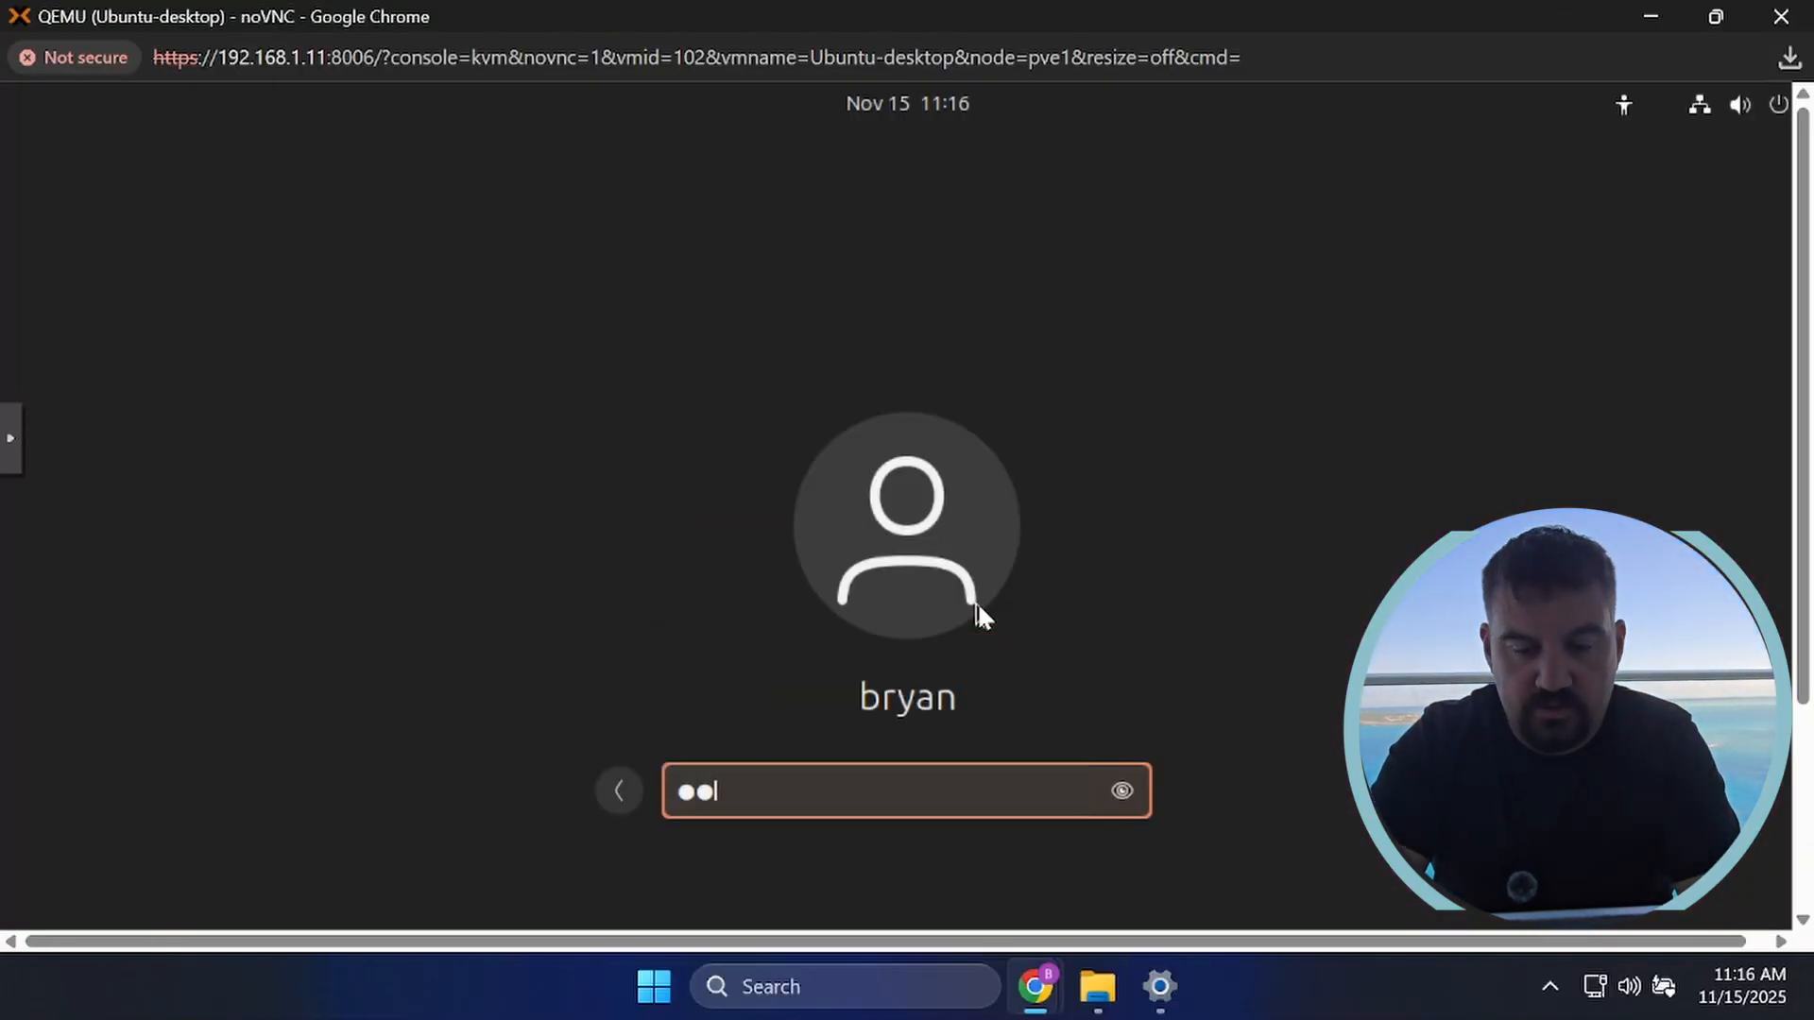
{"action": "type", "text": "**"}
{"action": "key", "text": "Return"}
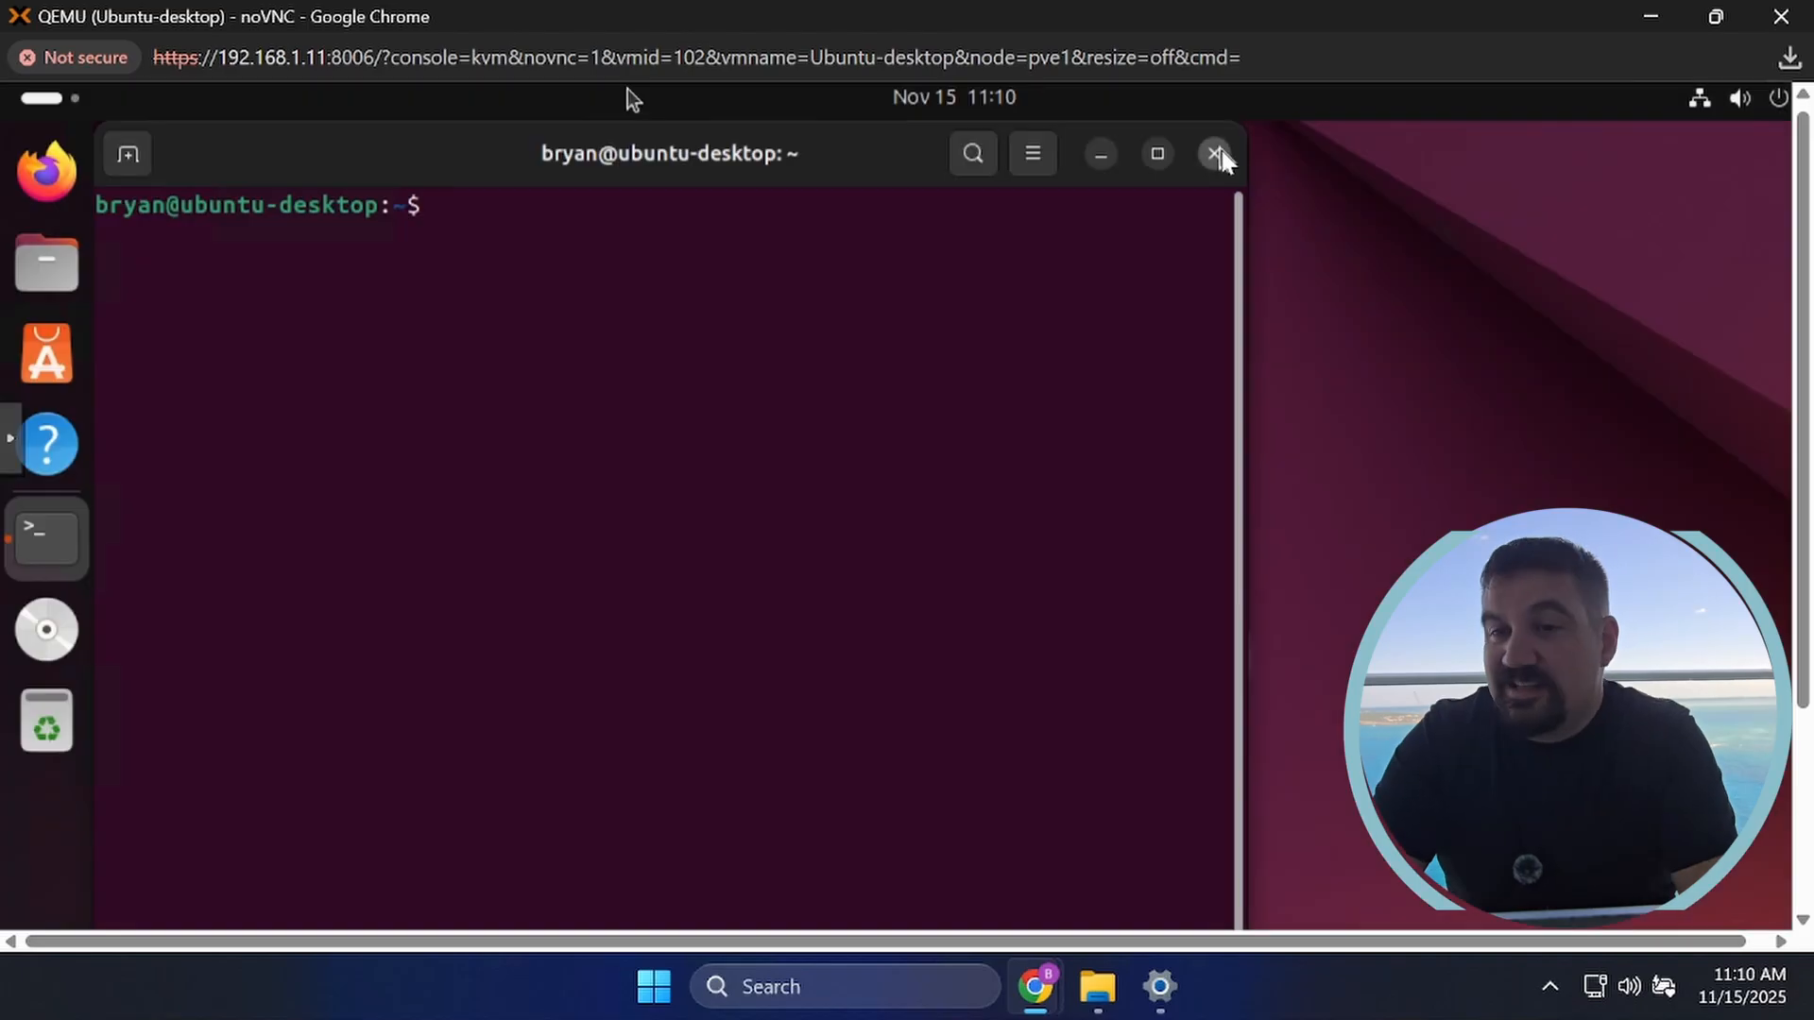
{"action": "left_click", "coordinate": [1213, 151]}
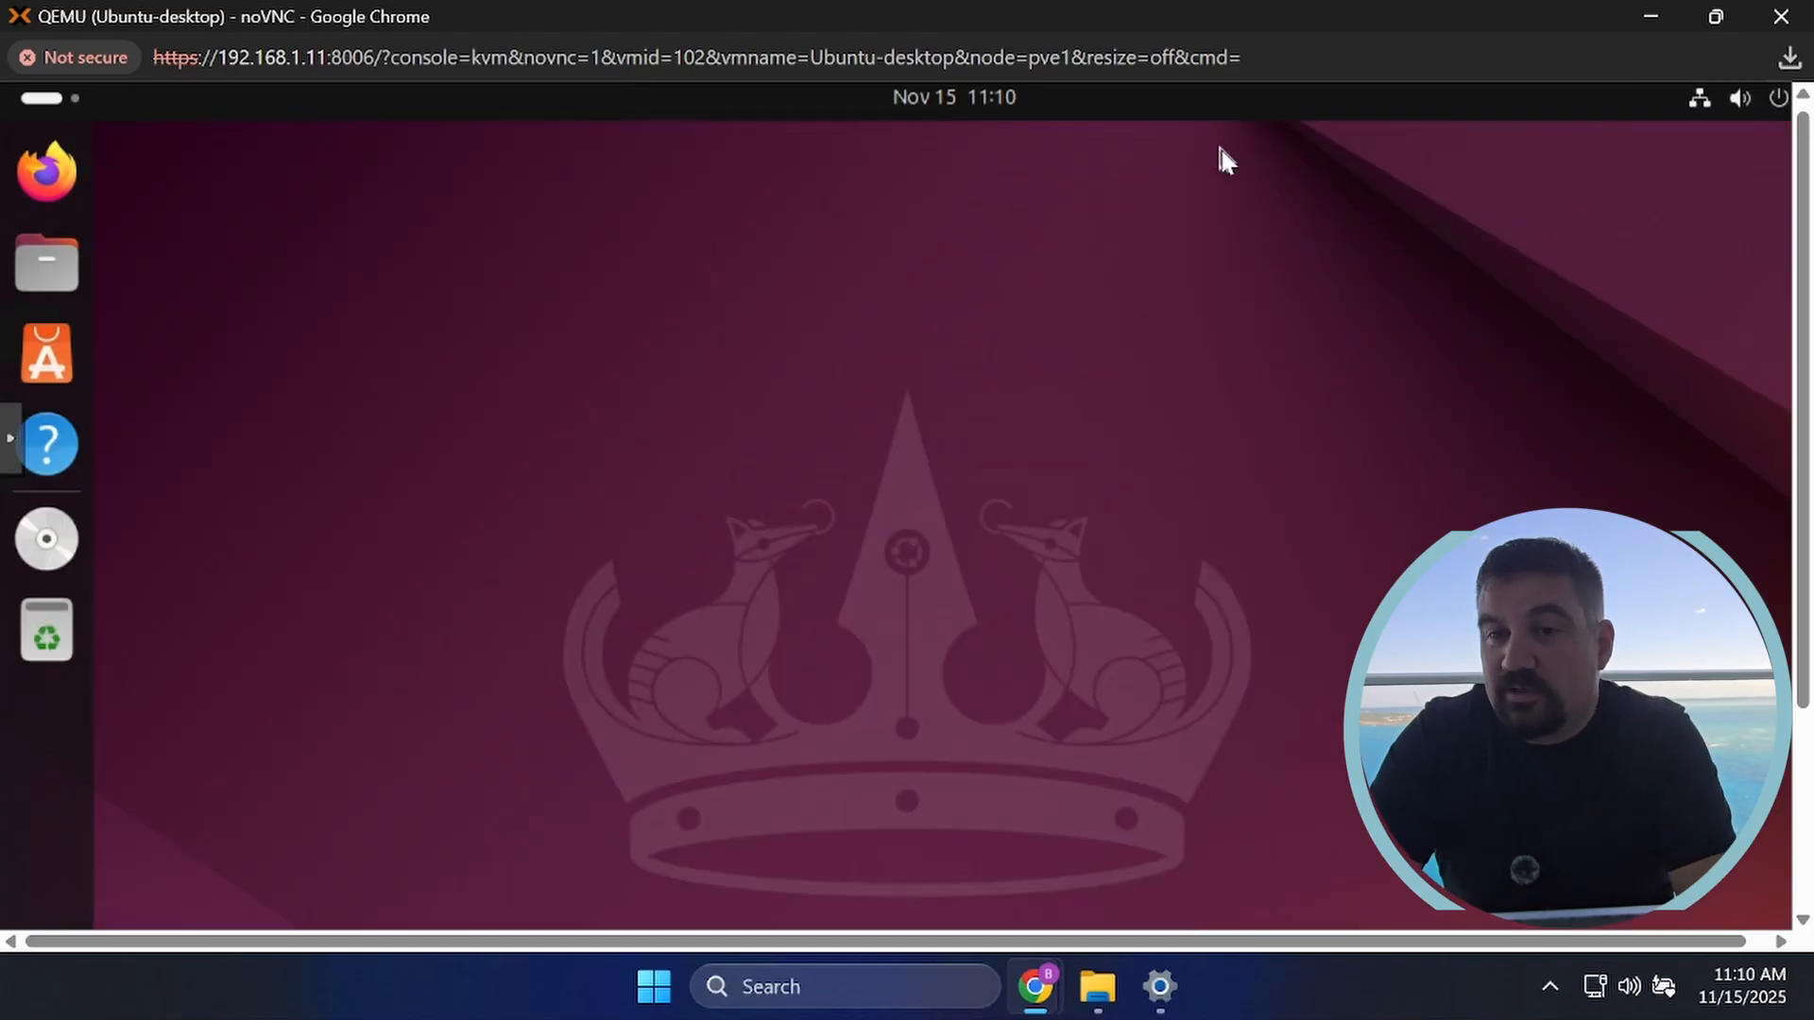
{"action": "left_click", "coordinate": [1711, 96]}
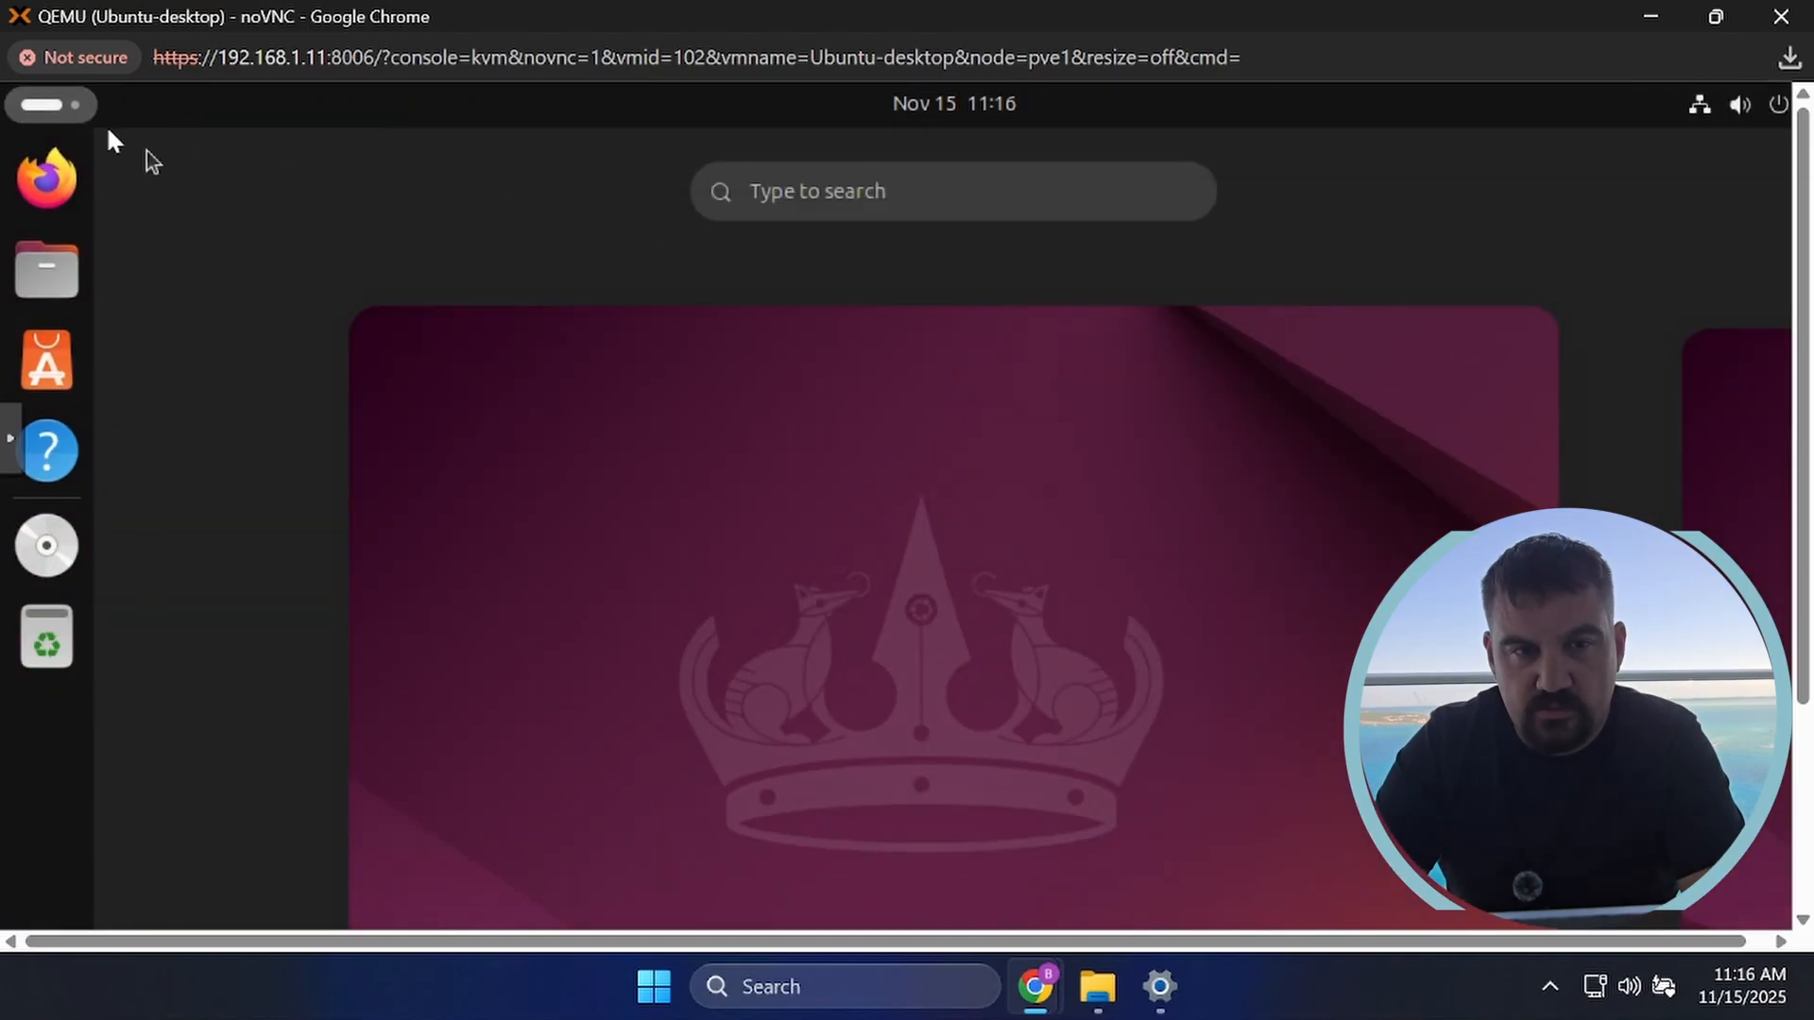
Open the Remote Desktop page in Ubuntu's System settings and turn on Desktop Sharing with Remote Control.
{"action": "type", "text": "s"}
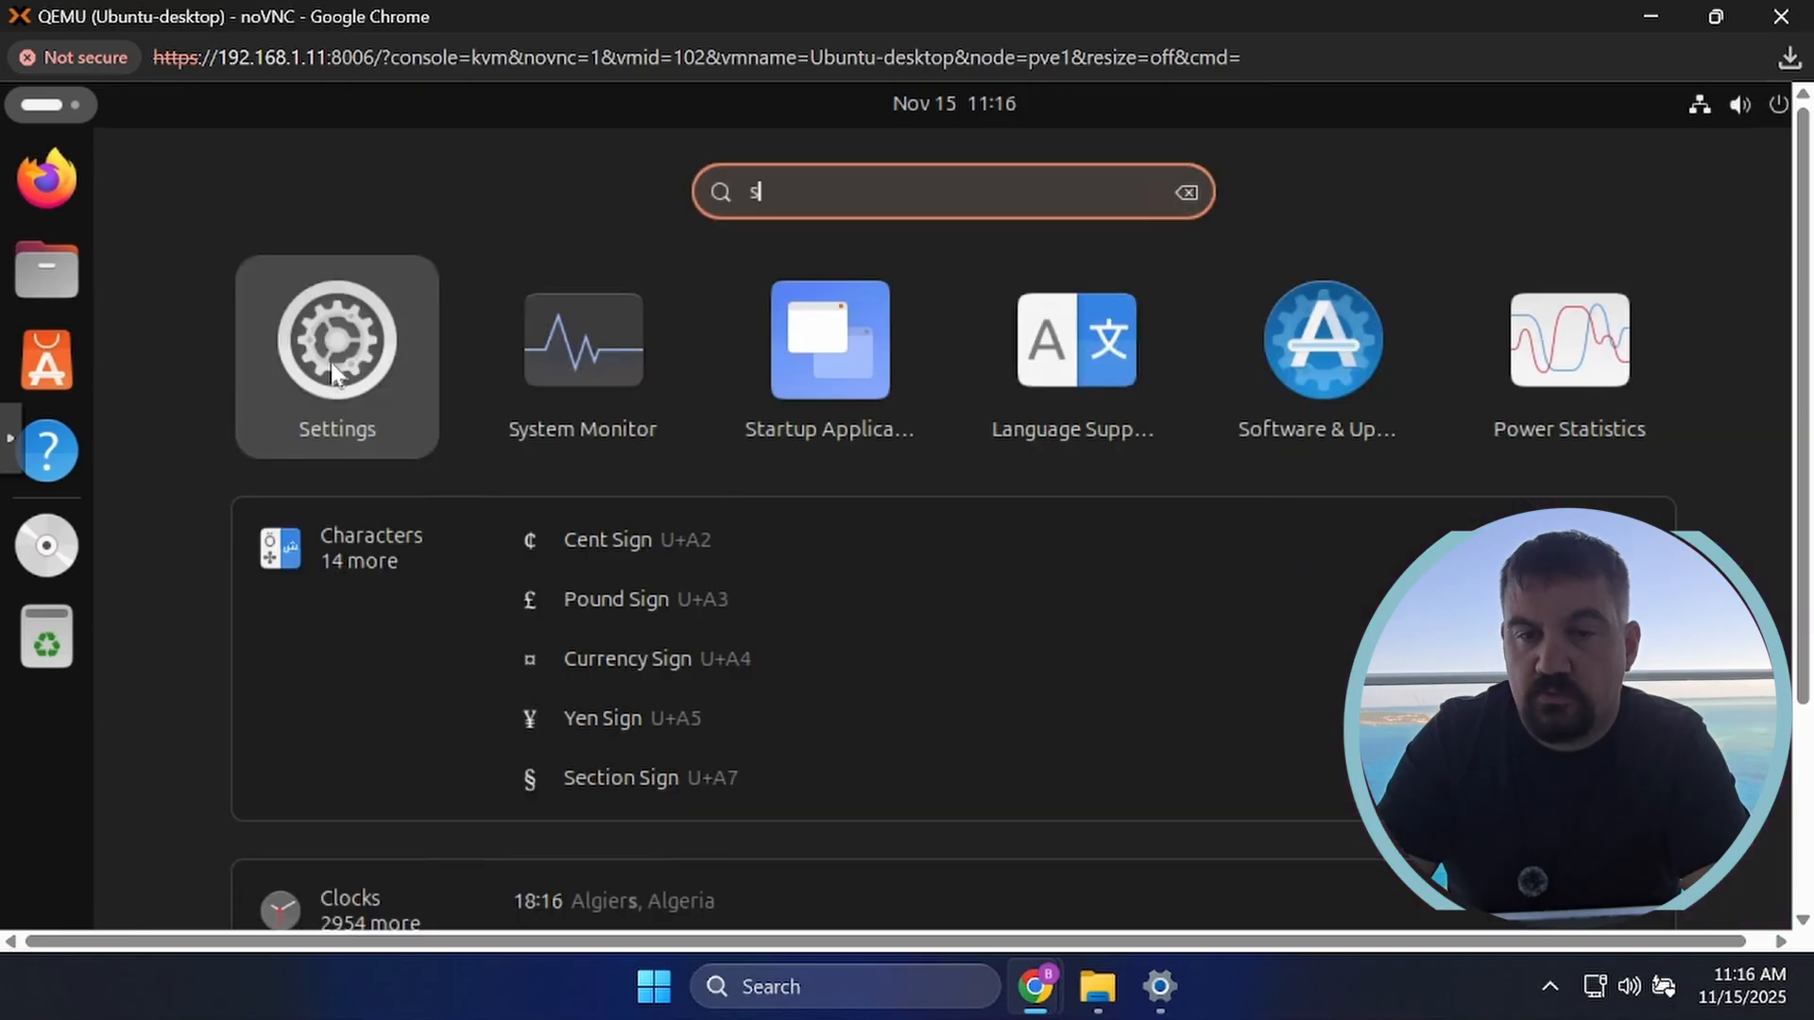
{"action": "left_click", "coordinate": [330, 359]}
{"action": "left_click_drag", "start_coordinate": [480, 620], "coordinate": [484, 891]}
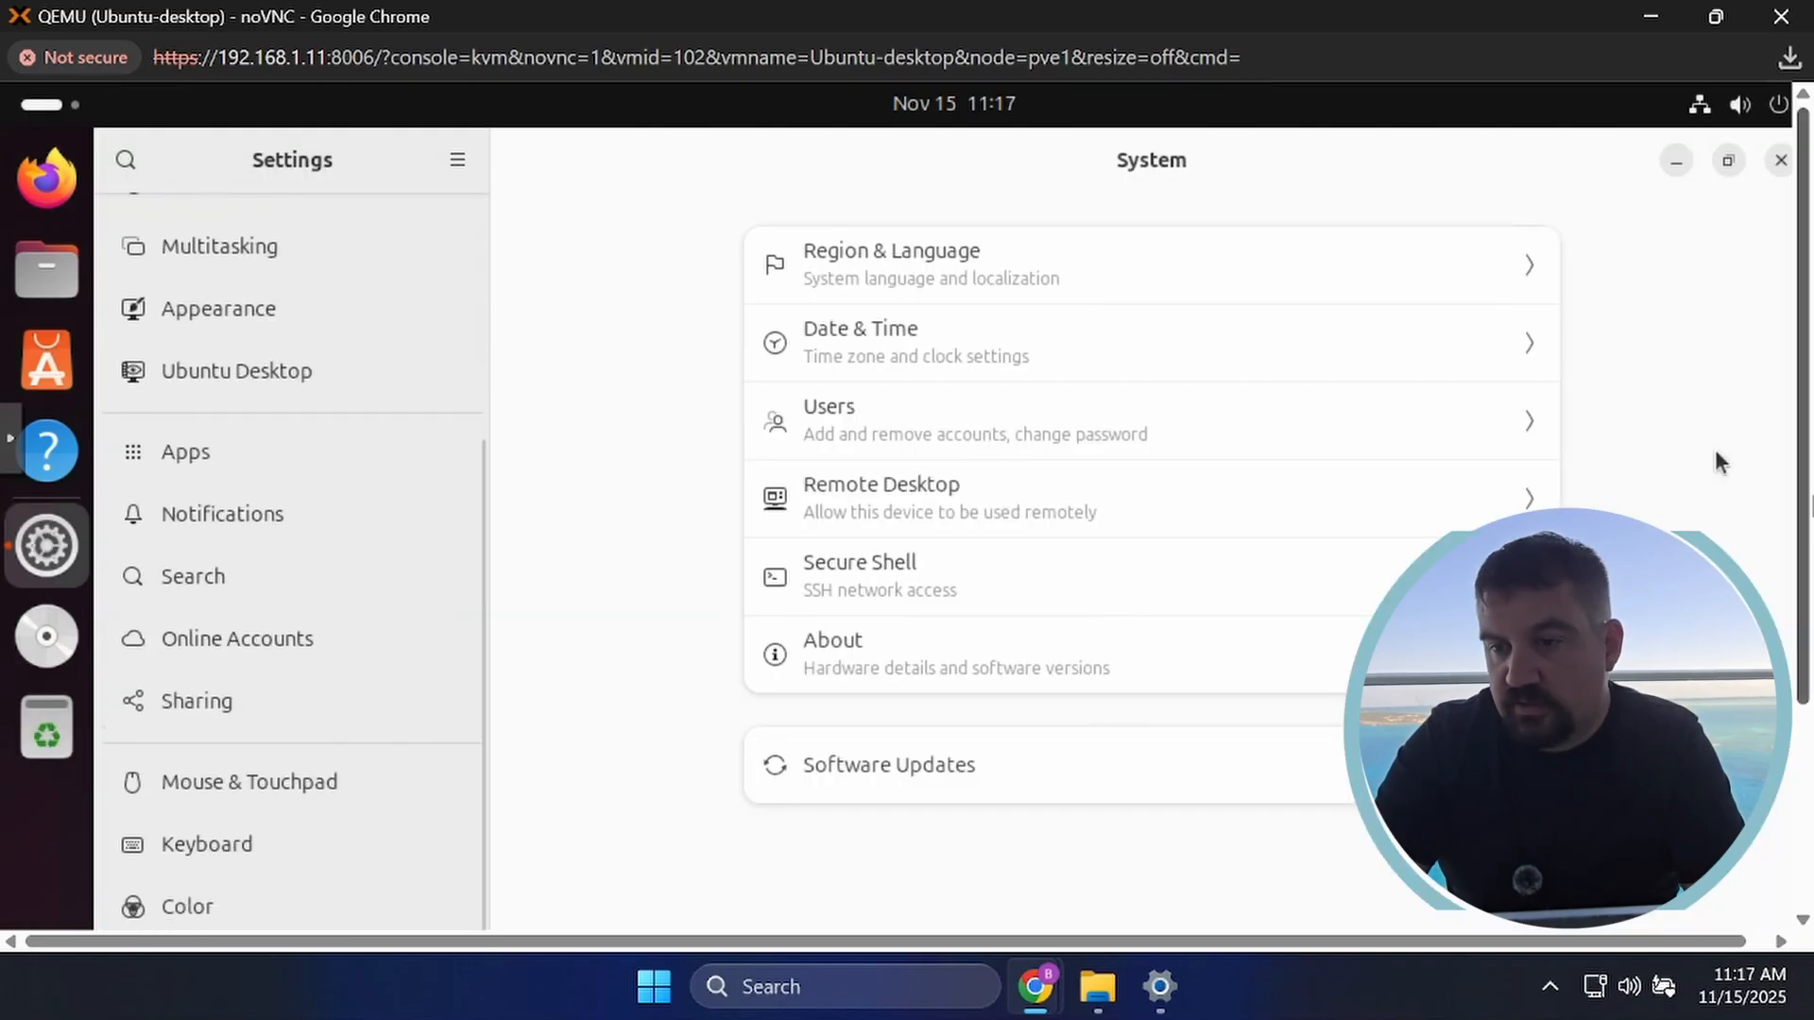
{"action": "left_click_drag", "start_coordinate": [1803, 497], "coordinate": [1804, 697]}
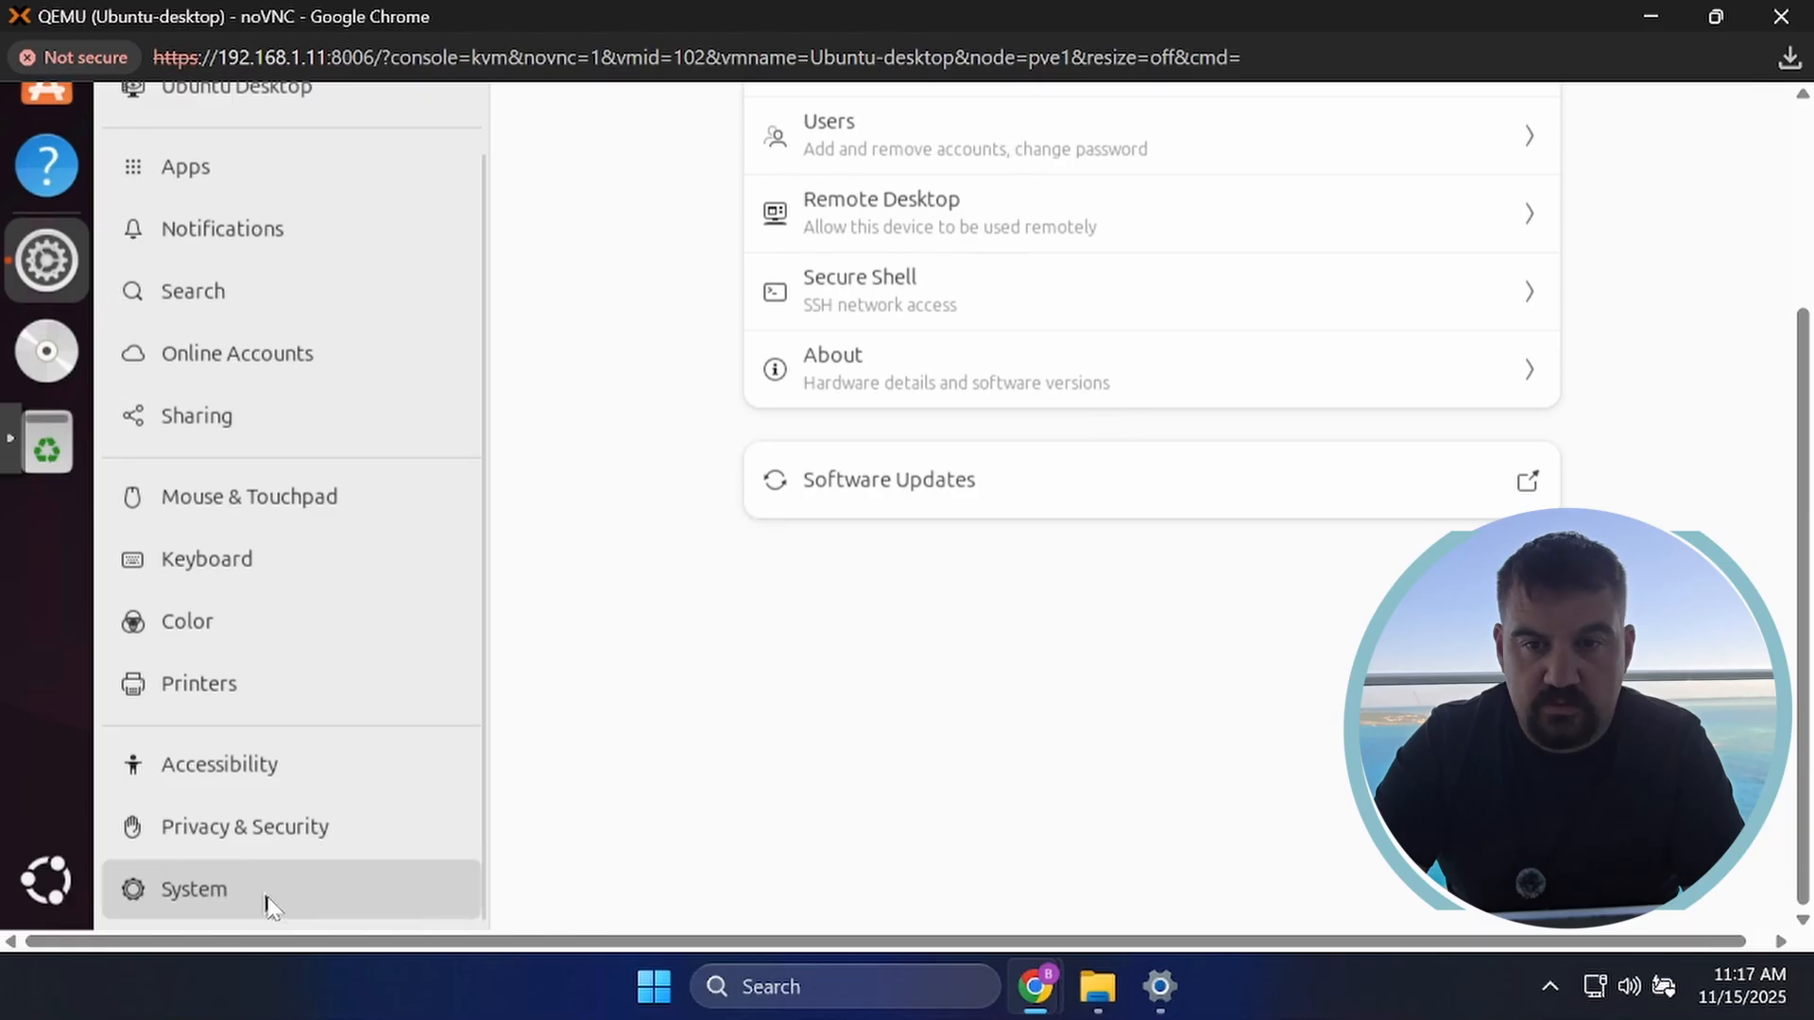
{"action": "left_click", "coordinate": [266, 896]}
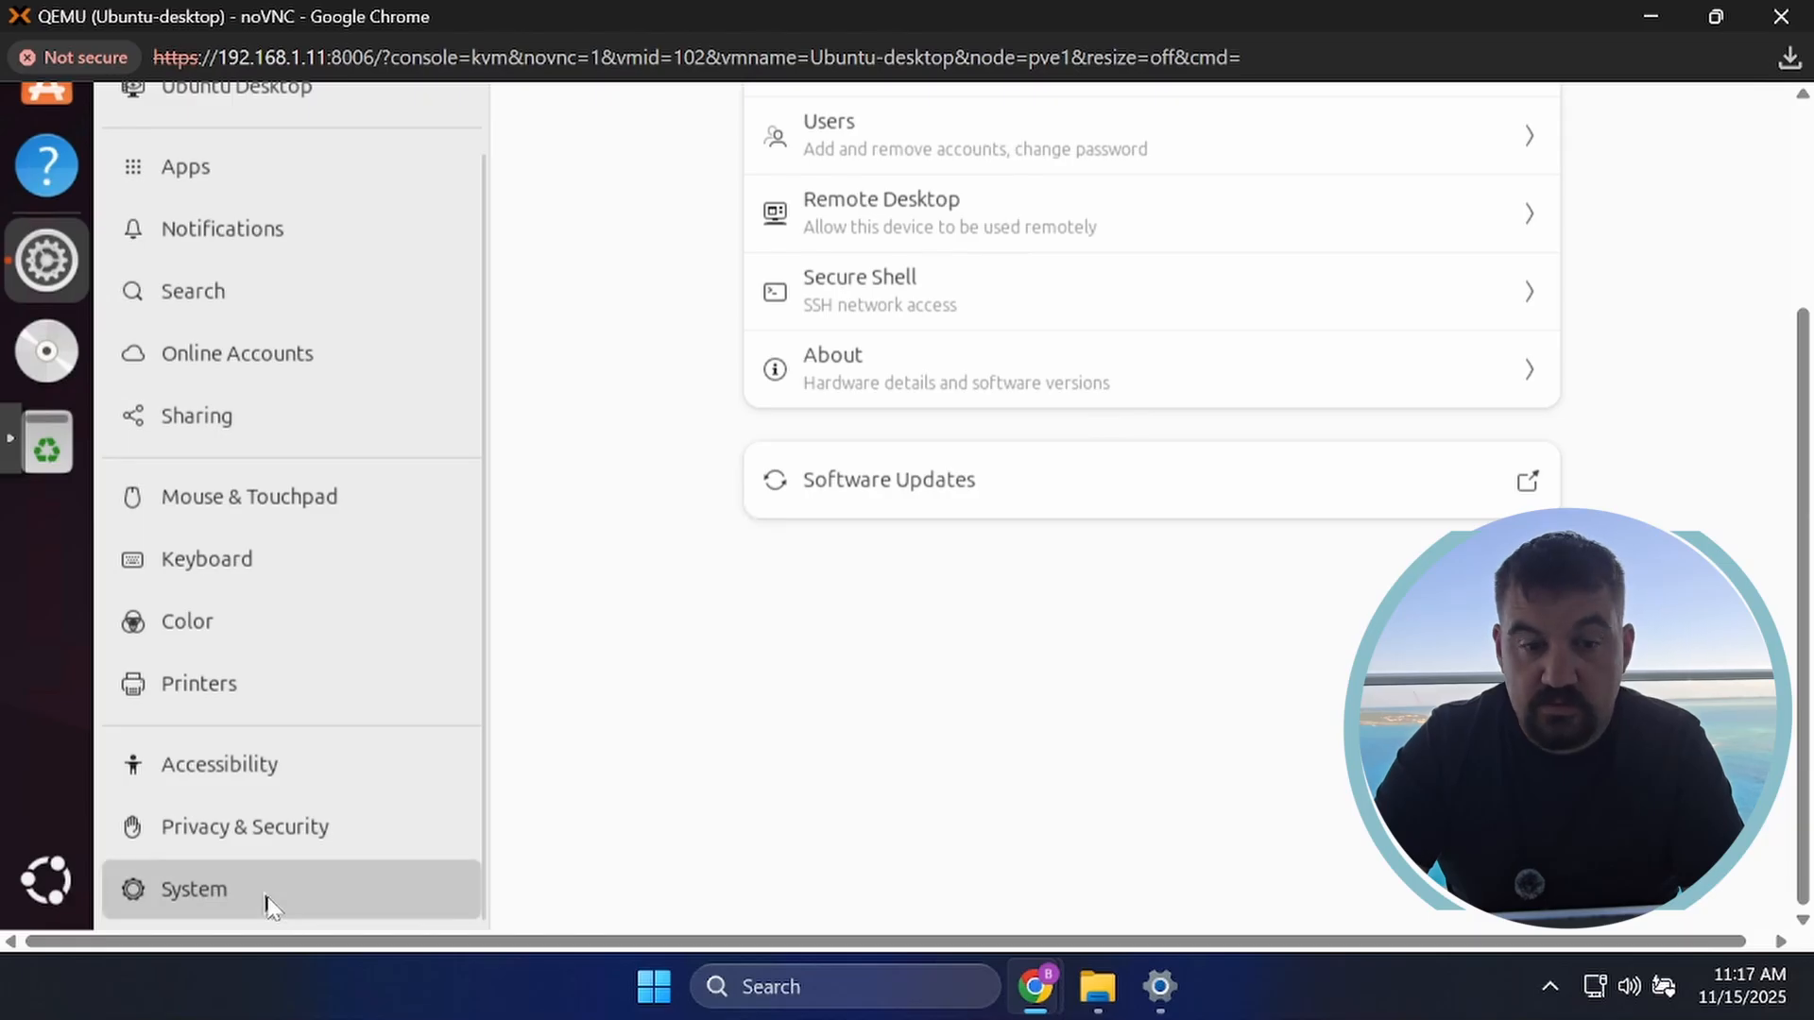
{"action": "left_click", "coordinate": [1087, 237]}
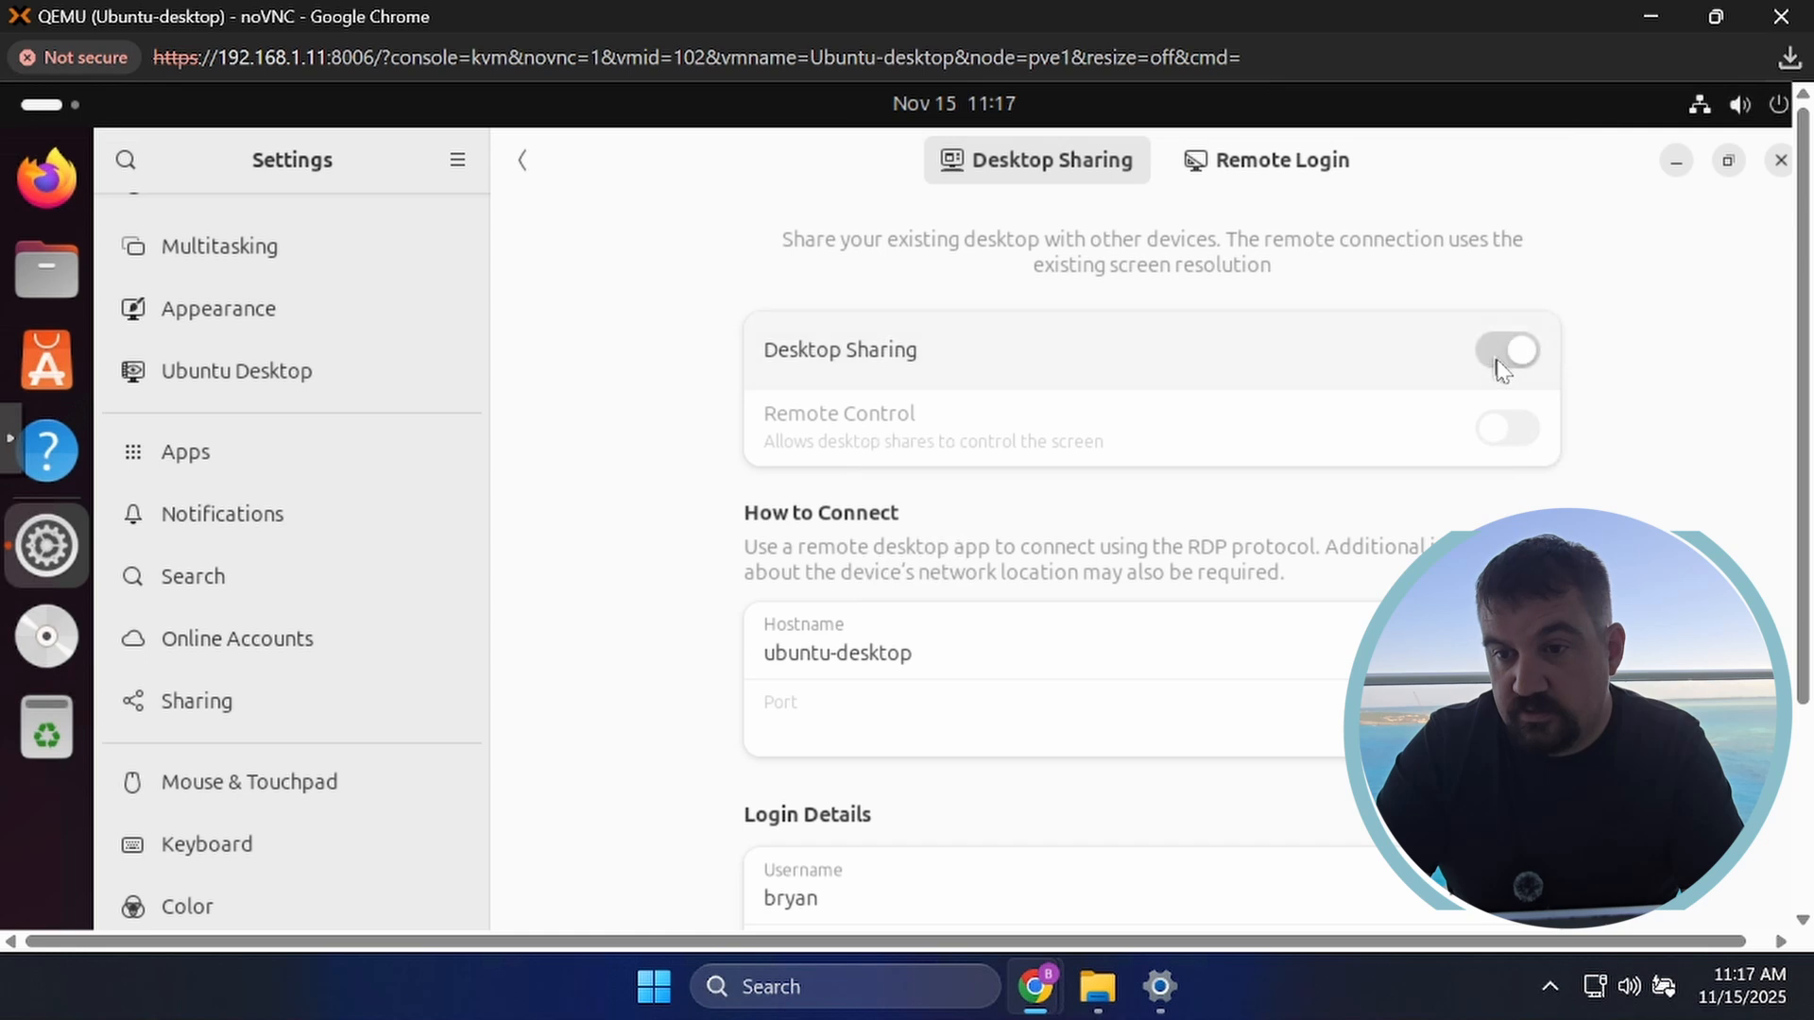
{"action": "left_click", "coordinate": [1504, 355]}
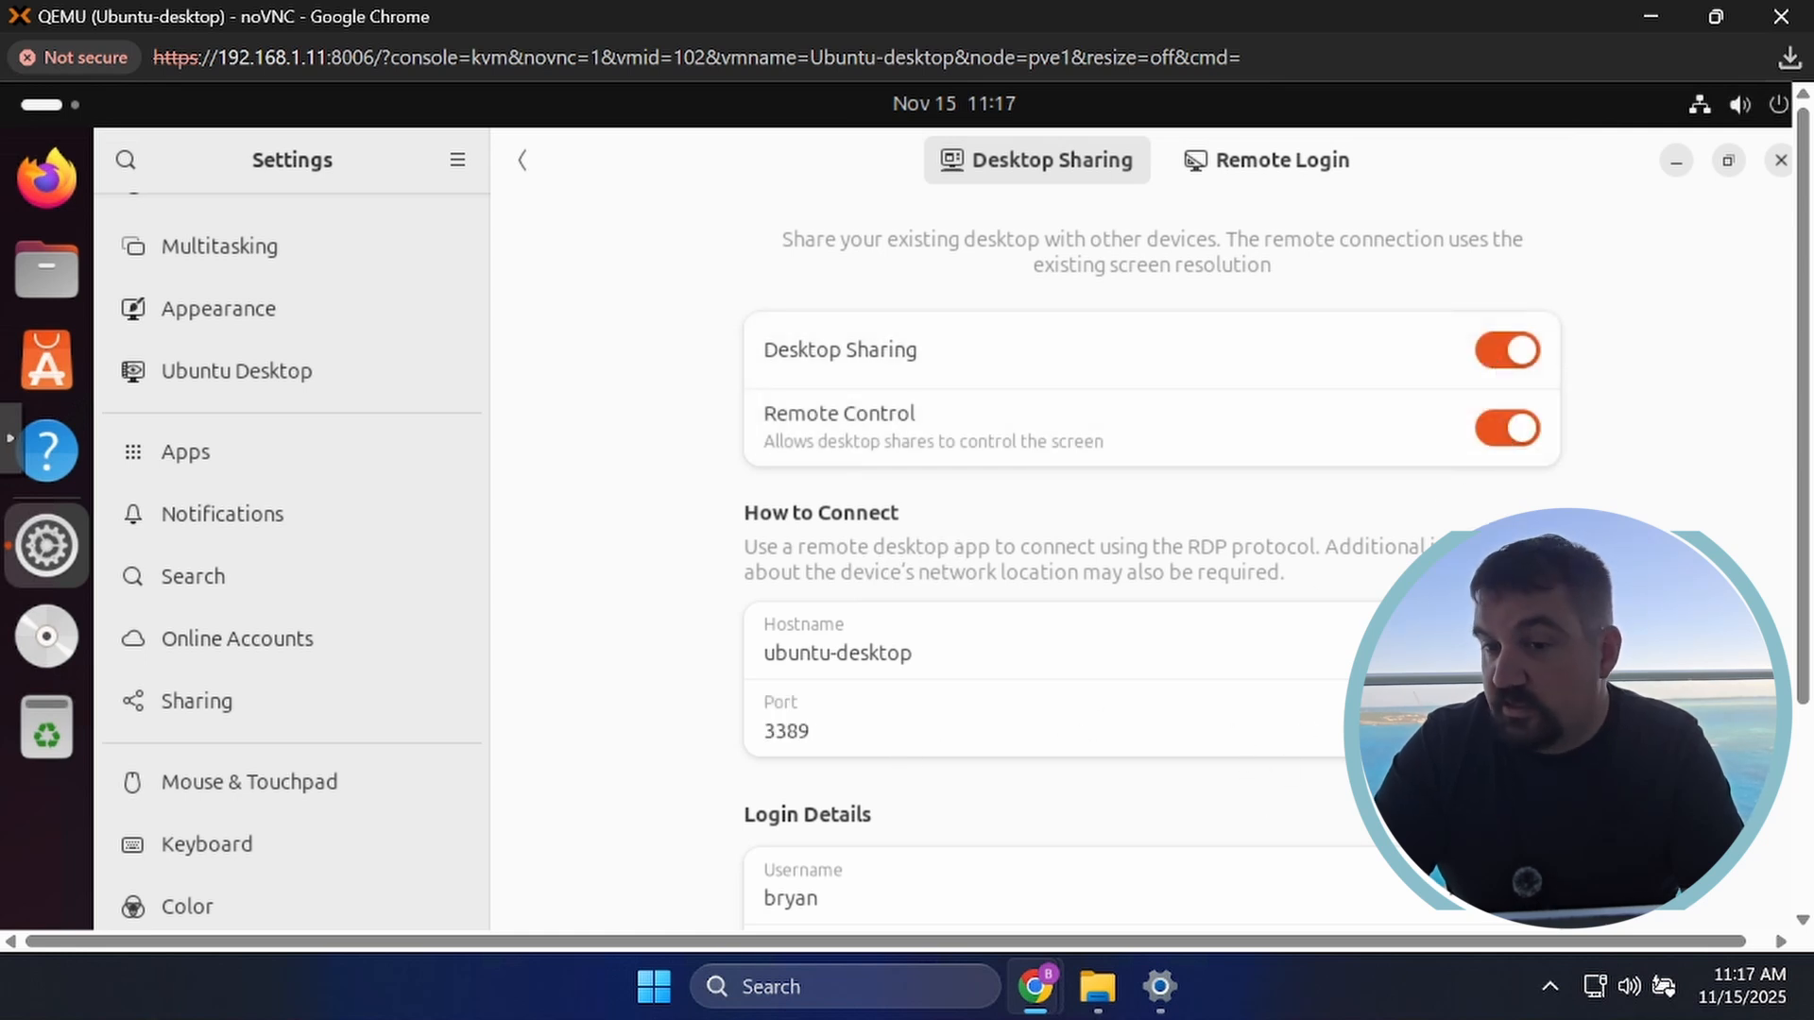
Replace the generated password in the Desktop Sharing login details with a chosen password.
{"action": "left_click_drag", "start_coordinate": [1806, 504], "coordinate": [1807, 655]}
{"action": "left_click_drag", "start_coordinate": [1149, 756], "coordinate": [668, 793]}
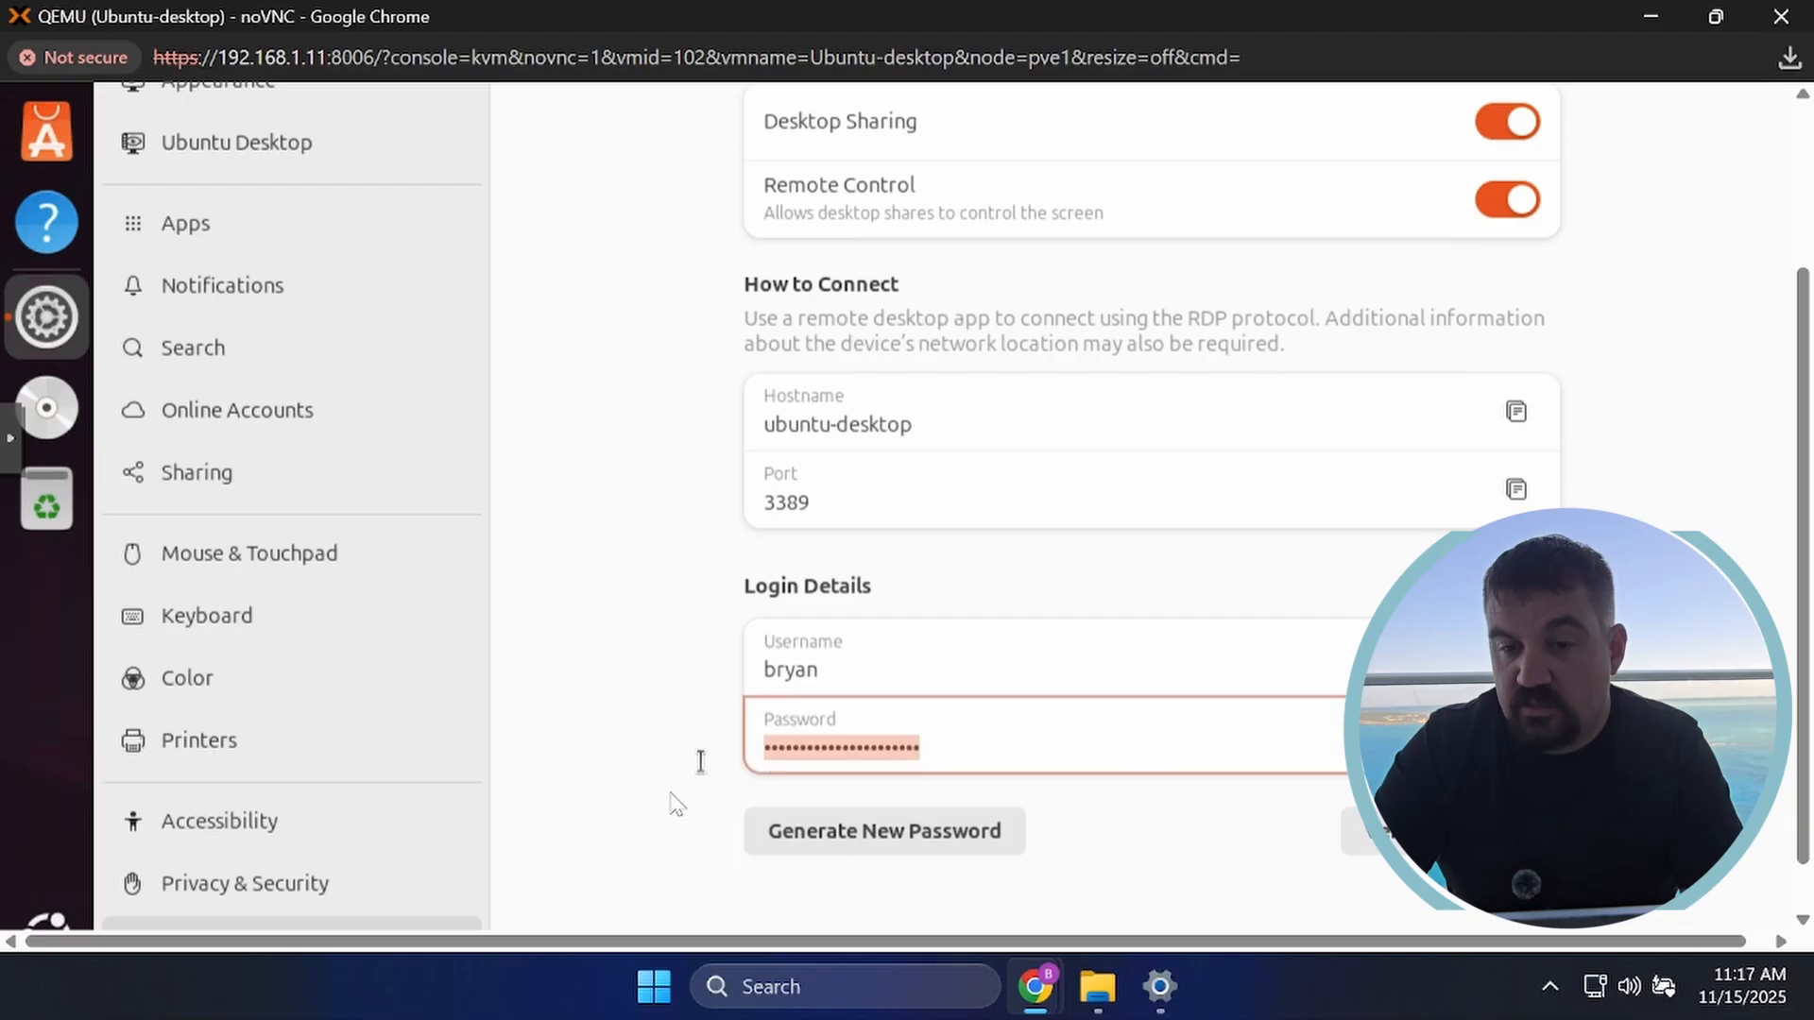
{"action": "key", "text": "Right"}
{"action": "key", "text": "BackSpace"}
{"action": "key", "text": "BackSpace"}
{"action": "key", "text": "BackSpace"}
{"action": "key", "text": "BackSpace"}
{"action": "key", "text": "BackSpace"}
{"action": "key", "text": "BackSpace"}
{"action": "key", "text": "BackSpace"}
{"action": "key", "text": "BackSpace"}
{"action": "key", "text": "BackSpace"}
{"action": "key", "text": "BackSpace"}
{"action": "key", "text": "BackSpace"}
{"action": "key", "text": "BackSpace"}
{"action": "key", "text": "BackSpace"}
{"action": "key", "text": "BackSpace"}
{"action": "key", "text": "BackSpace"}
{"action": "key", "text": "BackSpace"}
{"action": "key", "text": "BackSpace"}
{"action": "key", "text": "BackSpace"}
{"action": "key", "text": "BackSpace"}
{"action": "key", "text": "BackSpace"}
{"action": "key", "text": "BackSpace"}
{"action": "key", "text": "BackSpace"}
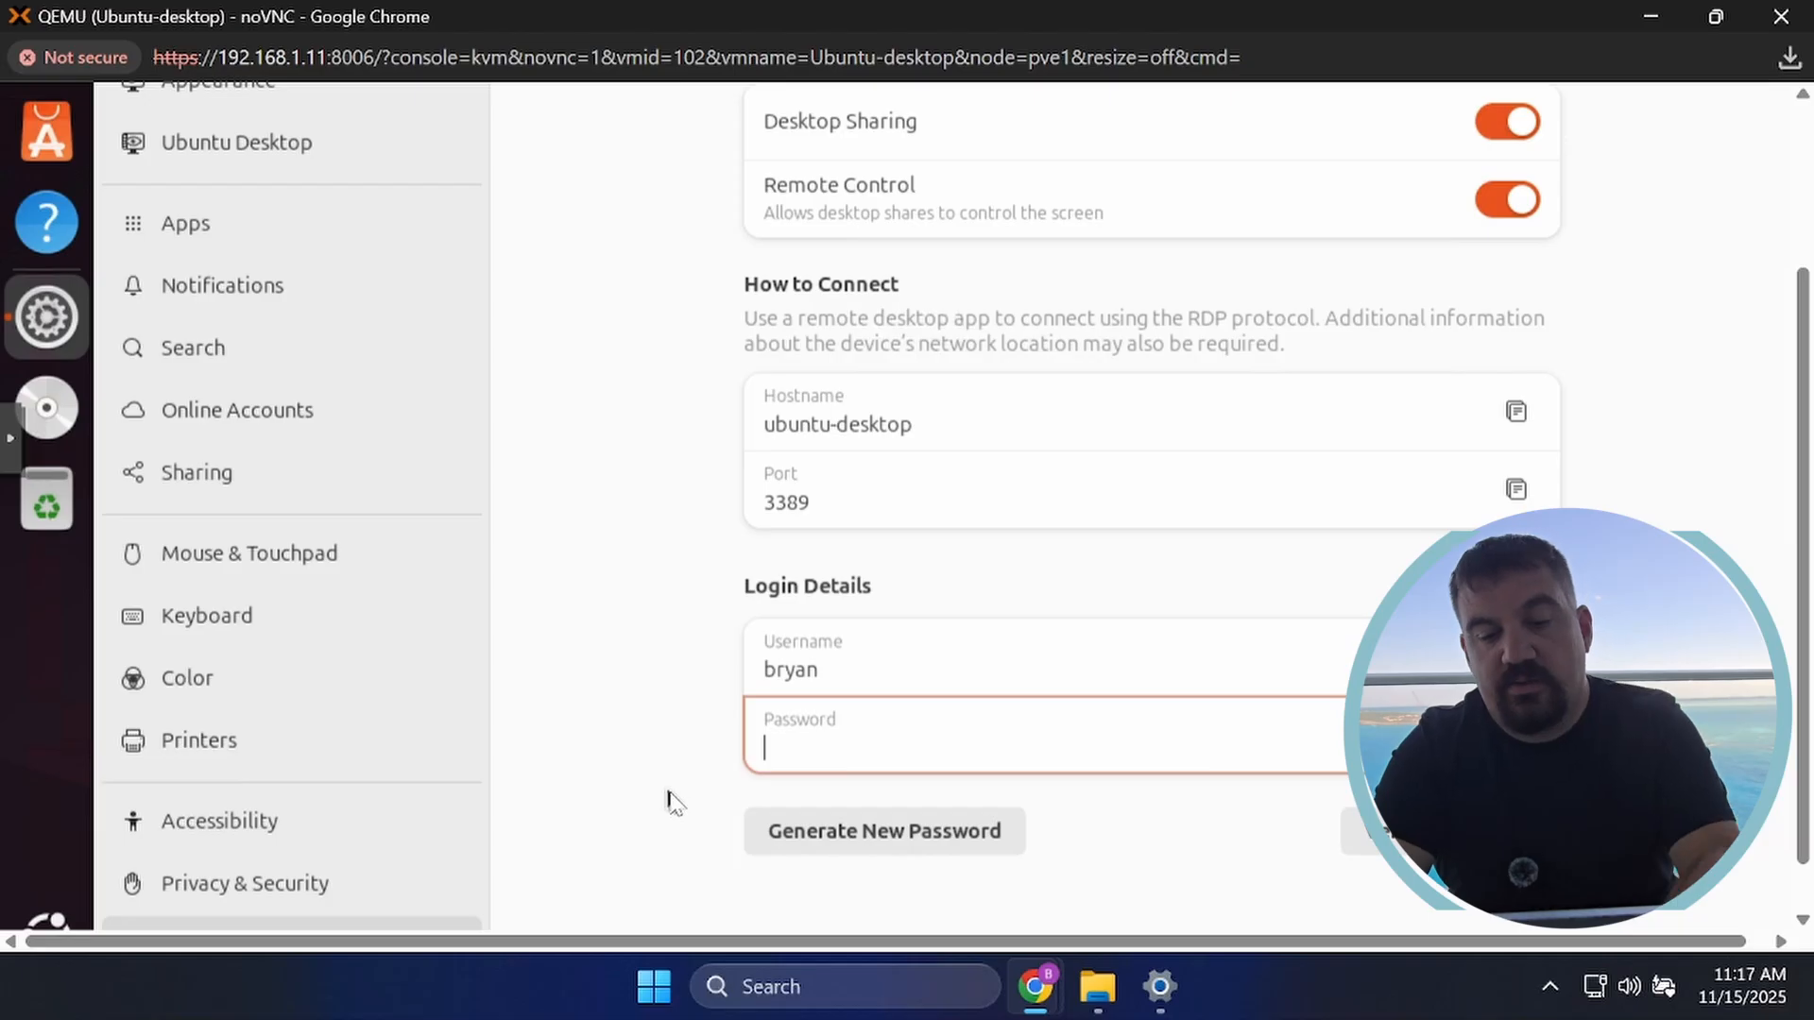
{"action": "type", "text": "•••••••••••"}
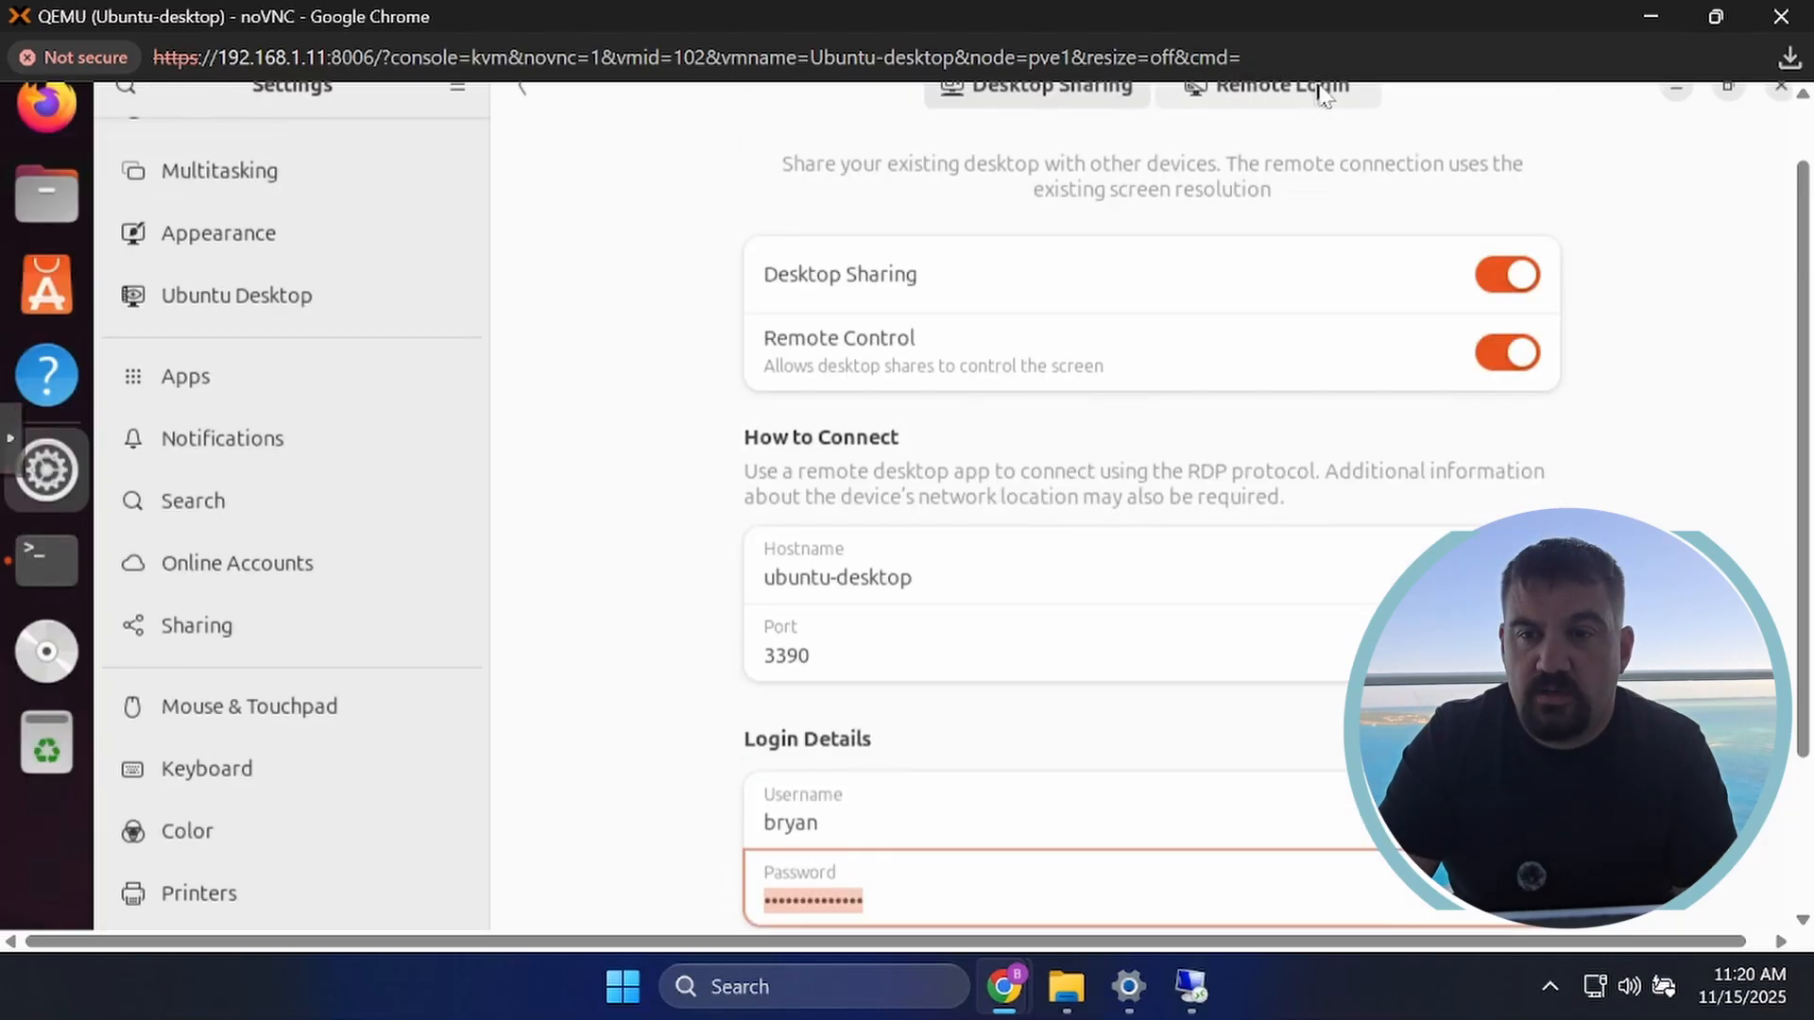
Fill in the username and password in the Remote Login details and close Settings.
{"action": "left_click", "coordinate": [1320, 92]}
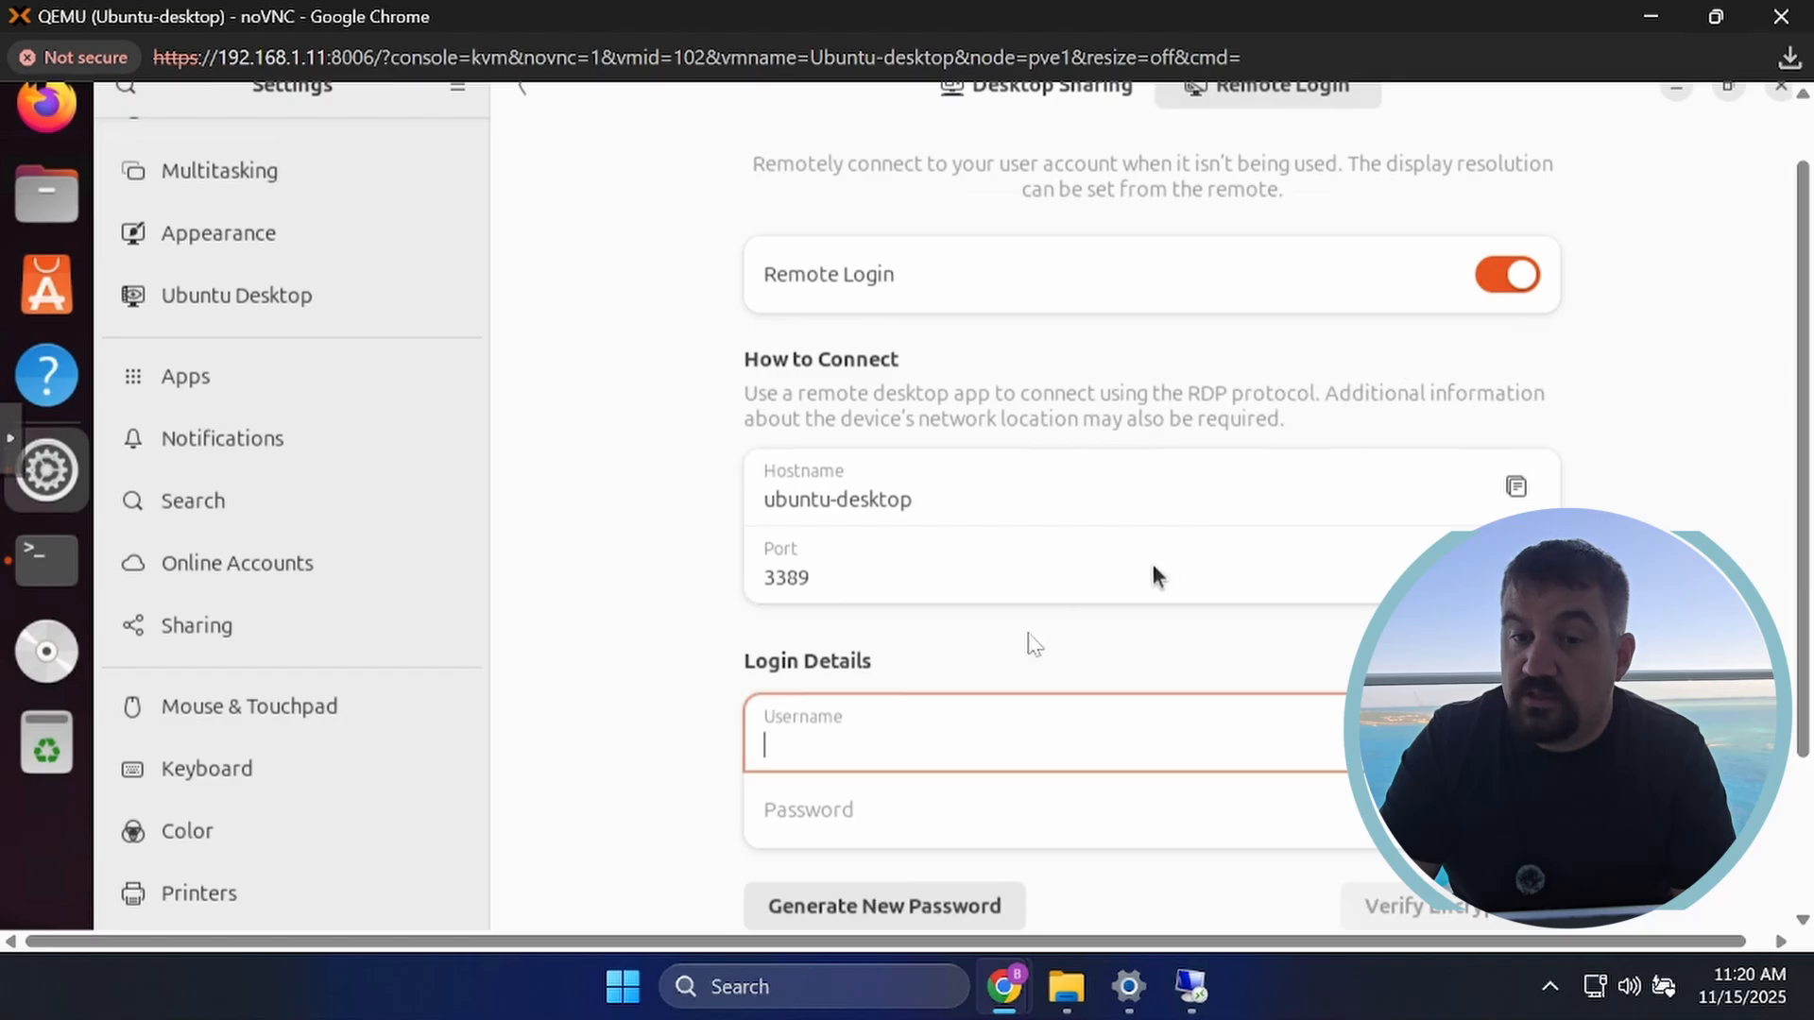
{"action": "type", "text": "ryan"}
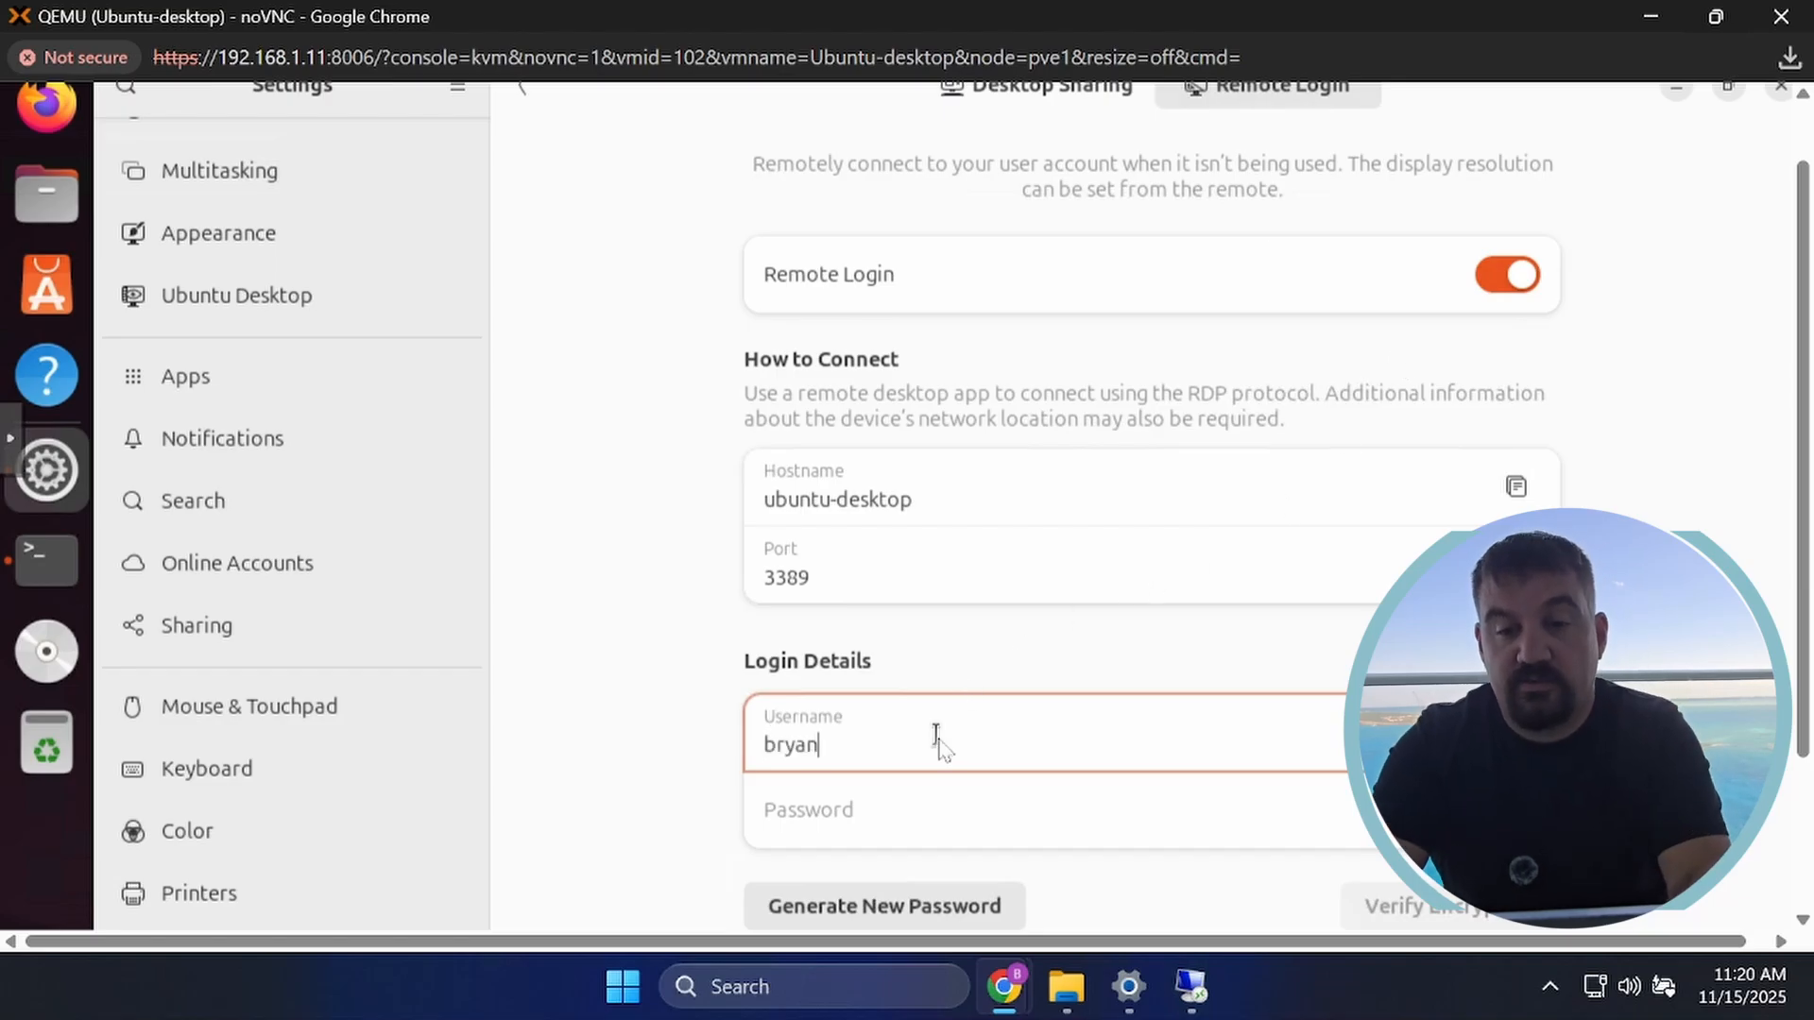
{"action": "left_click", "coordinate": [824, 820]}
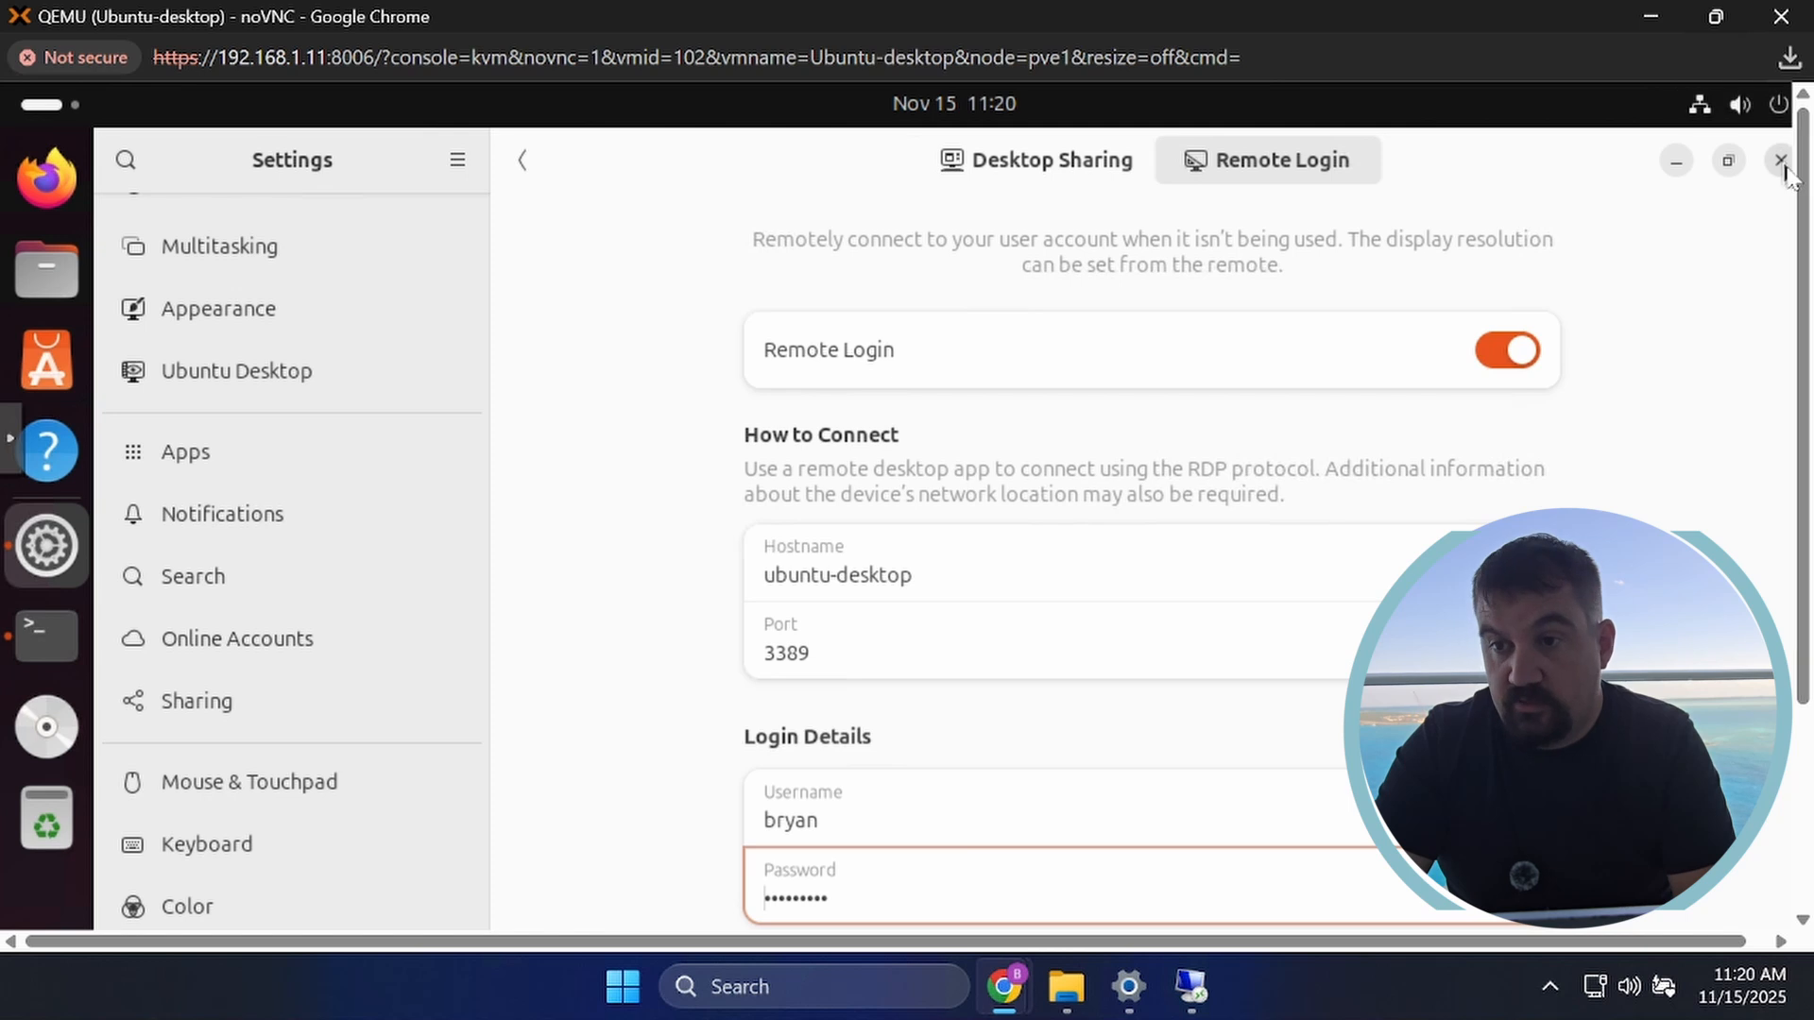
{"action": "left_click", "coordinate": [1781, 161]}
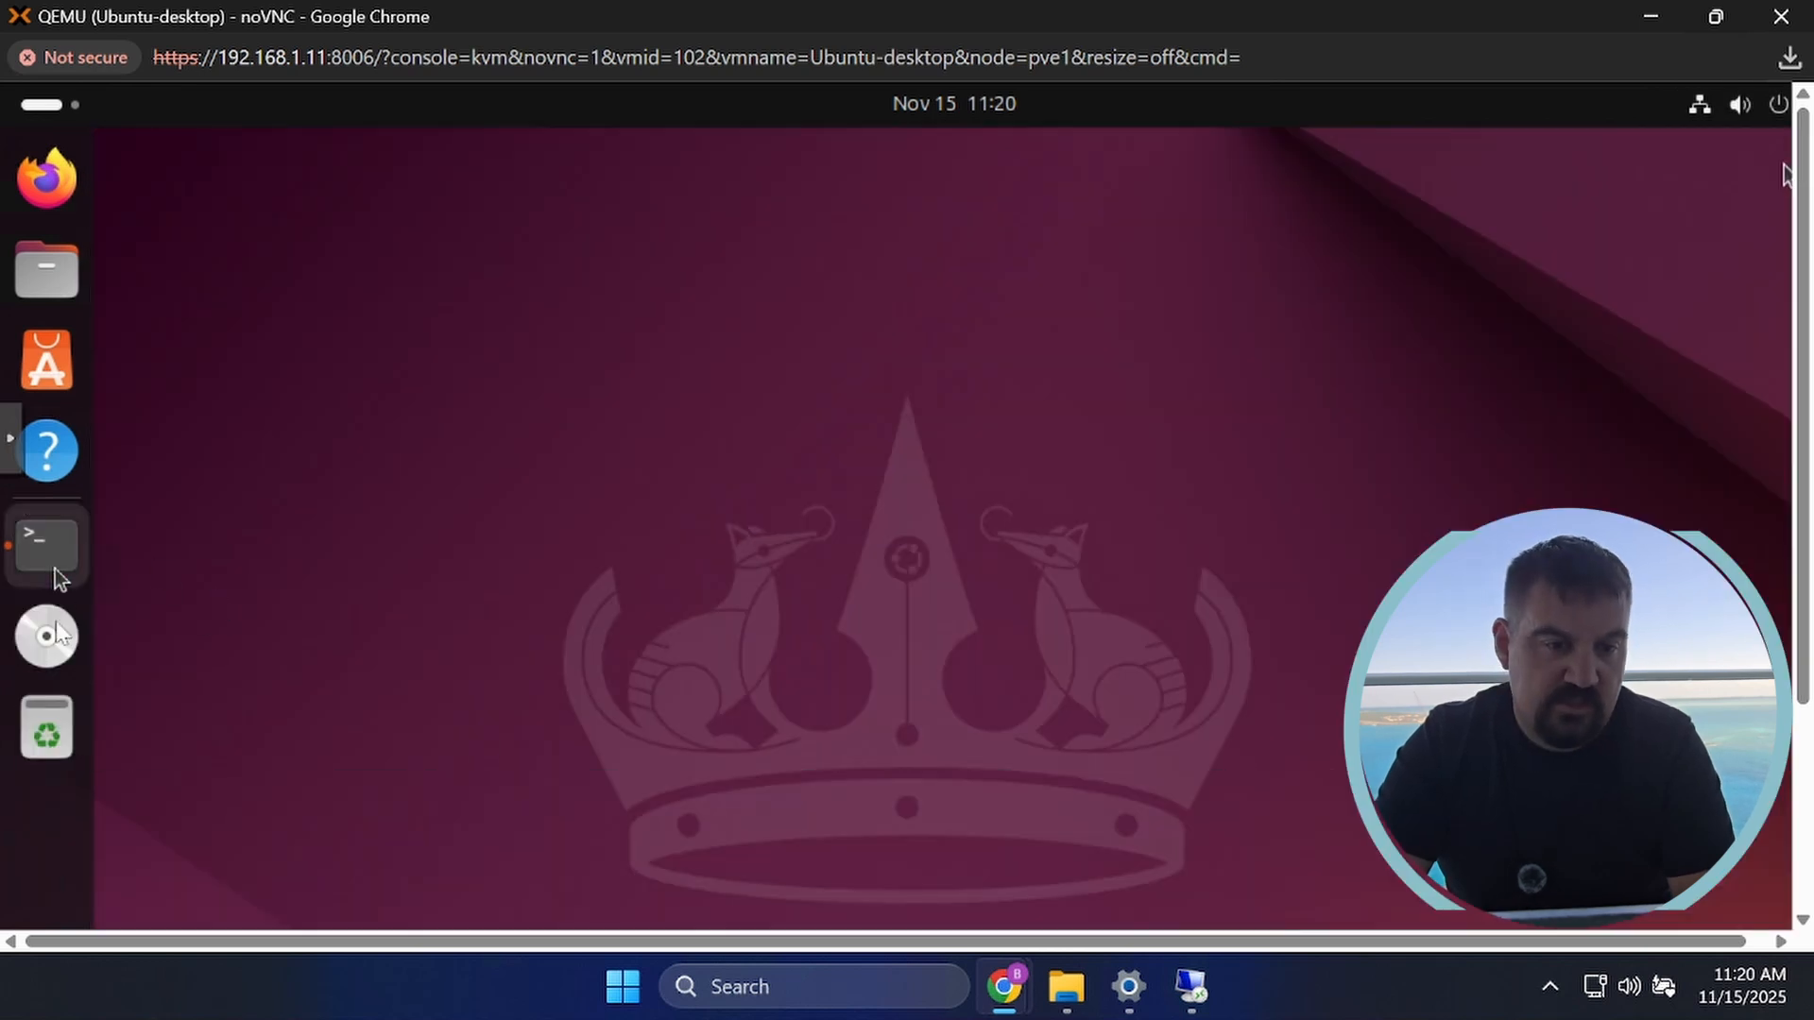
{"action": "left_click", "coordinate": [37, 114]}
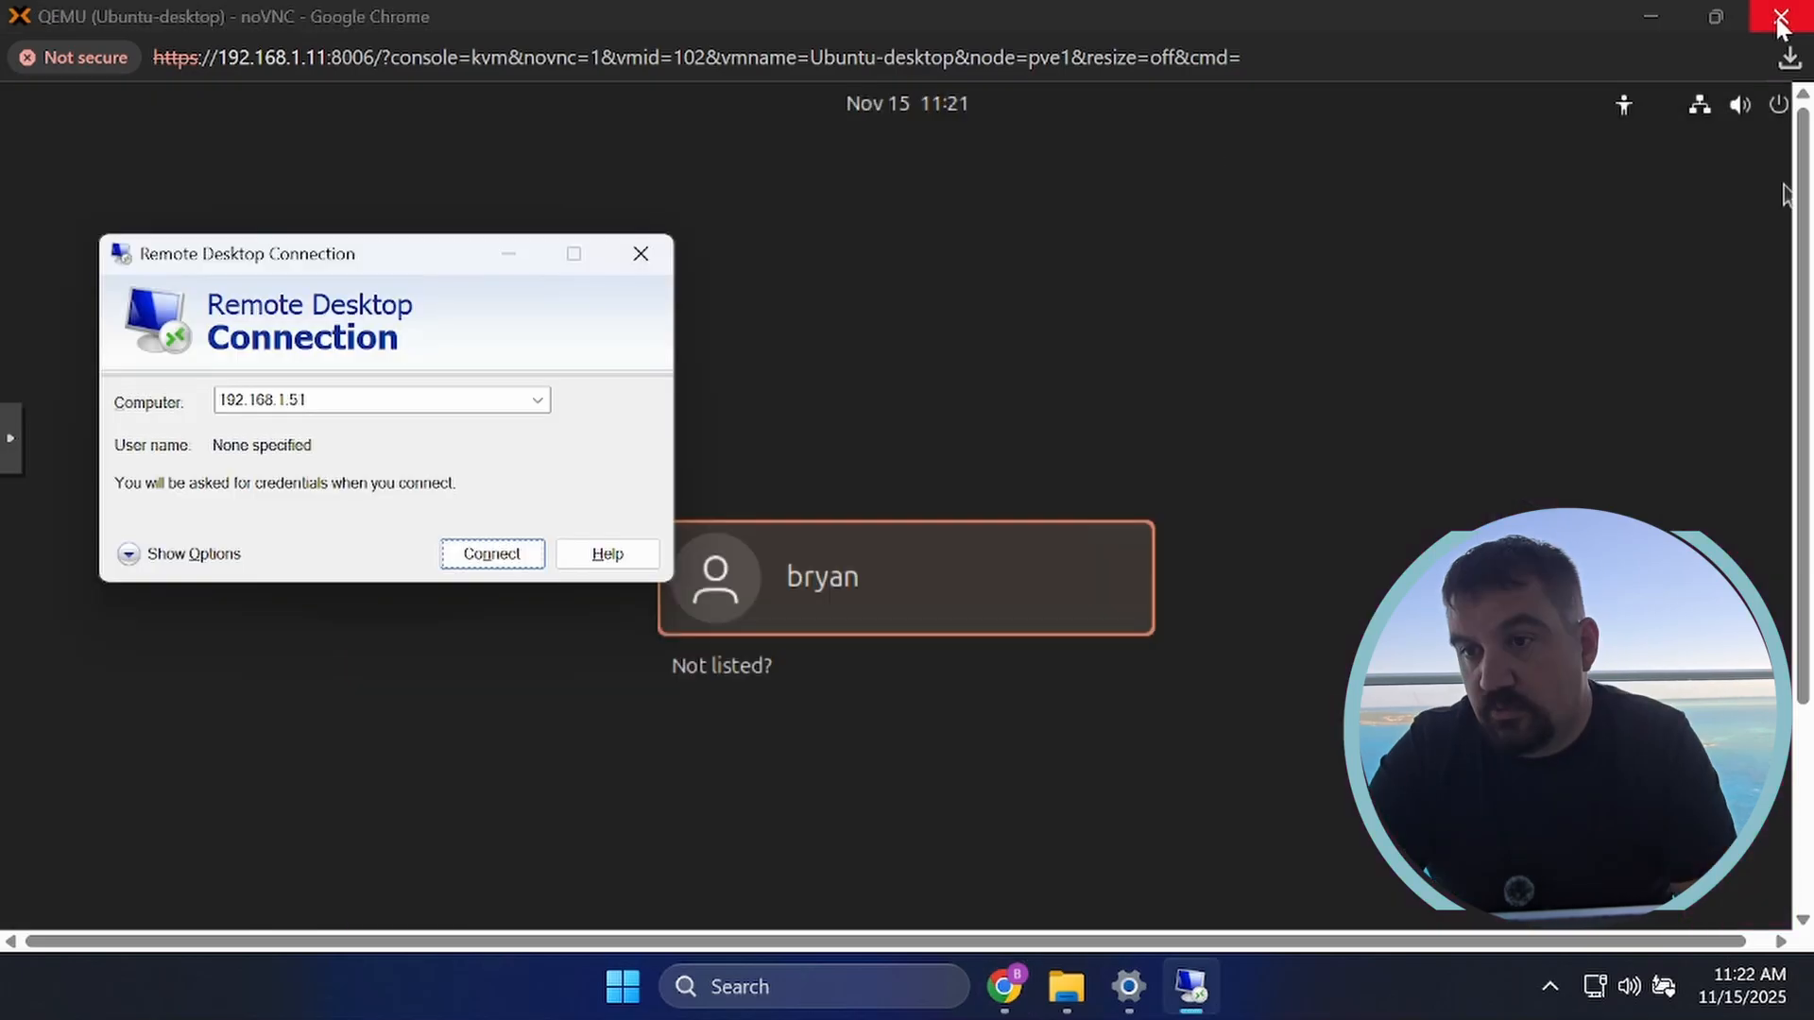
Close the noVNC console and connect to 192.168.1.51 with Remote Desktop Connection, entering the remote login username.
{"action": "left_click", "coordinate": [1781, 21]}
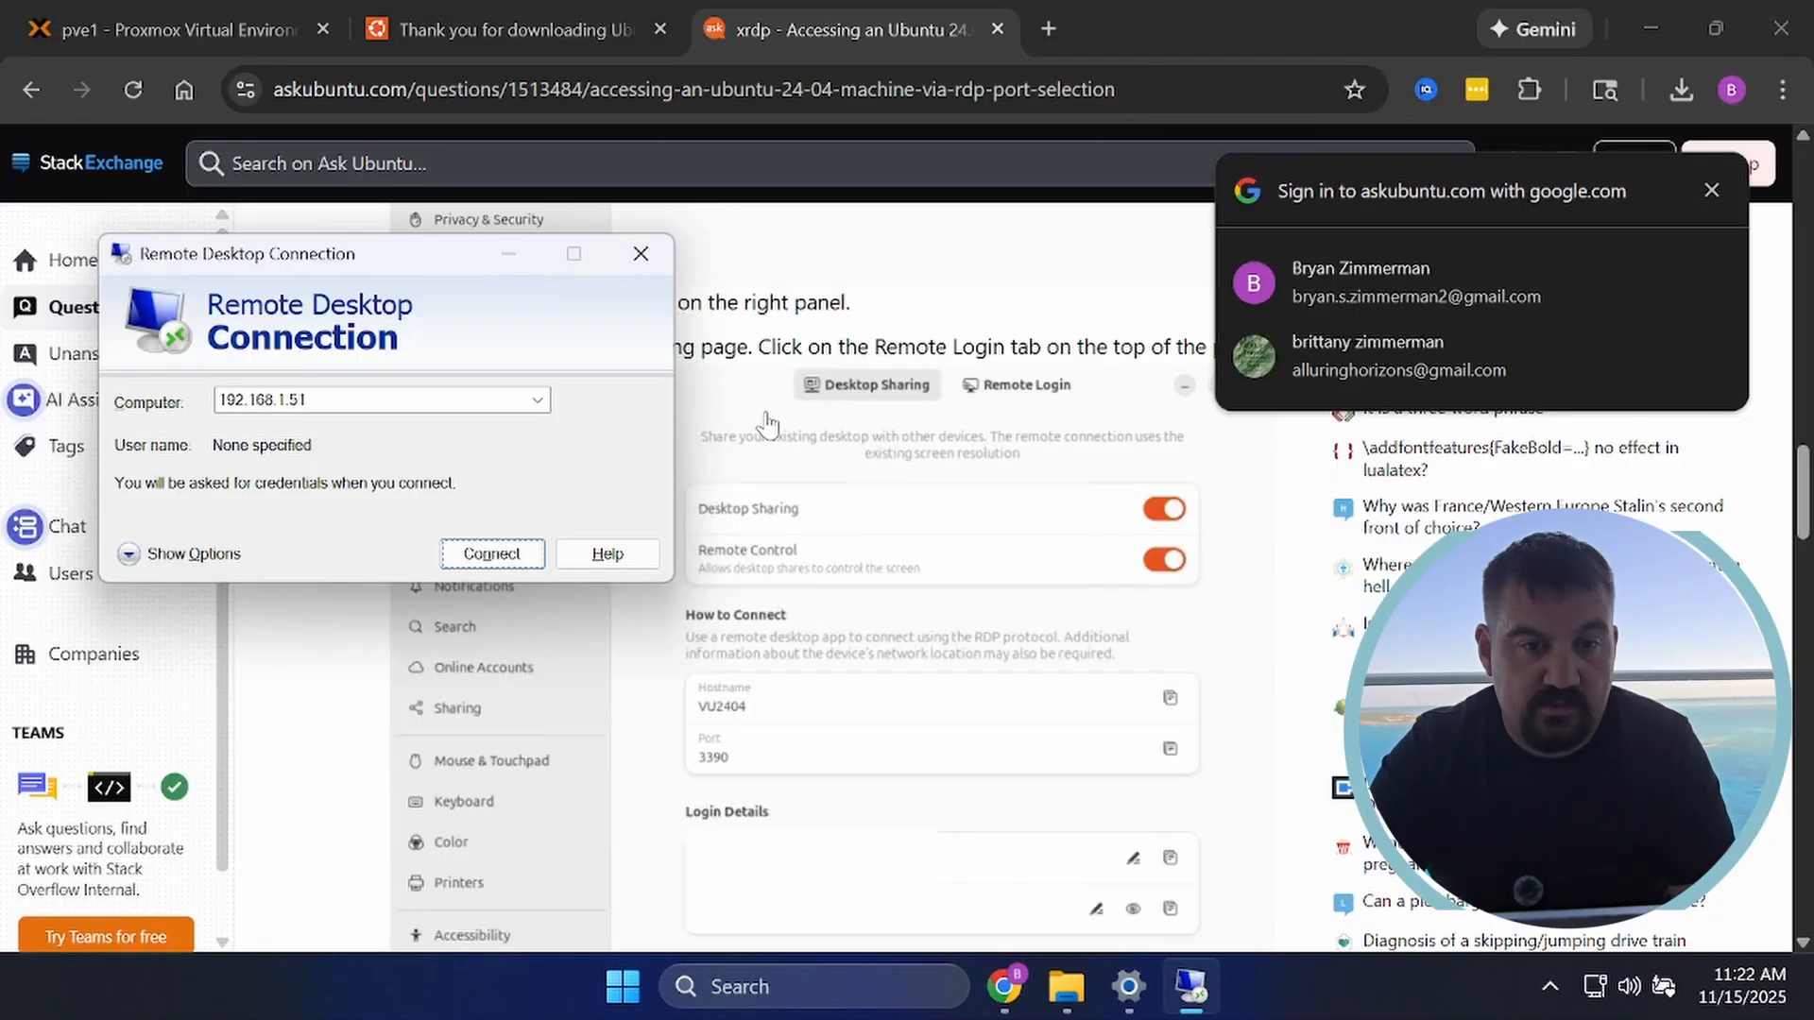
{"action": "left_click", "coordinate": [484, 554]}
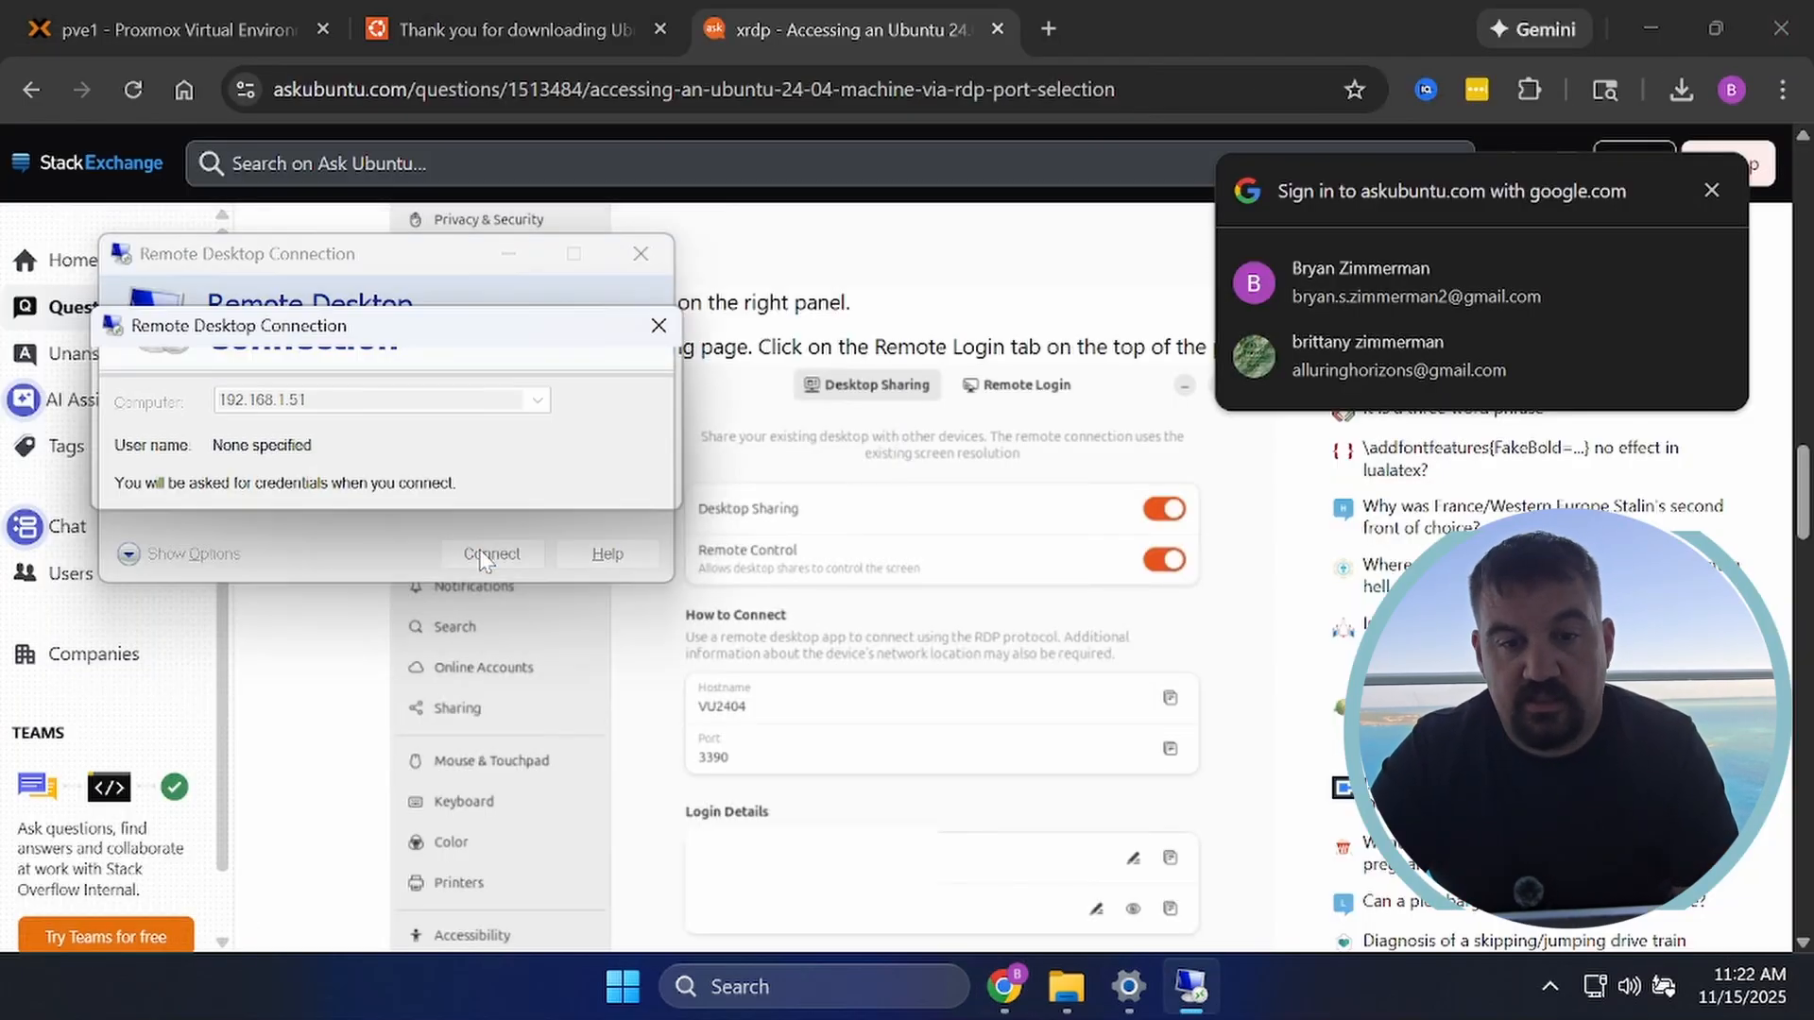
{"action": "type", "text": "bryan"}
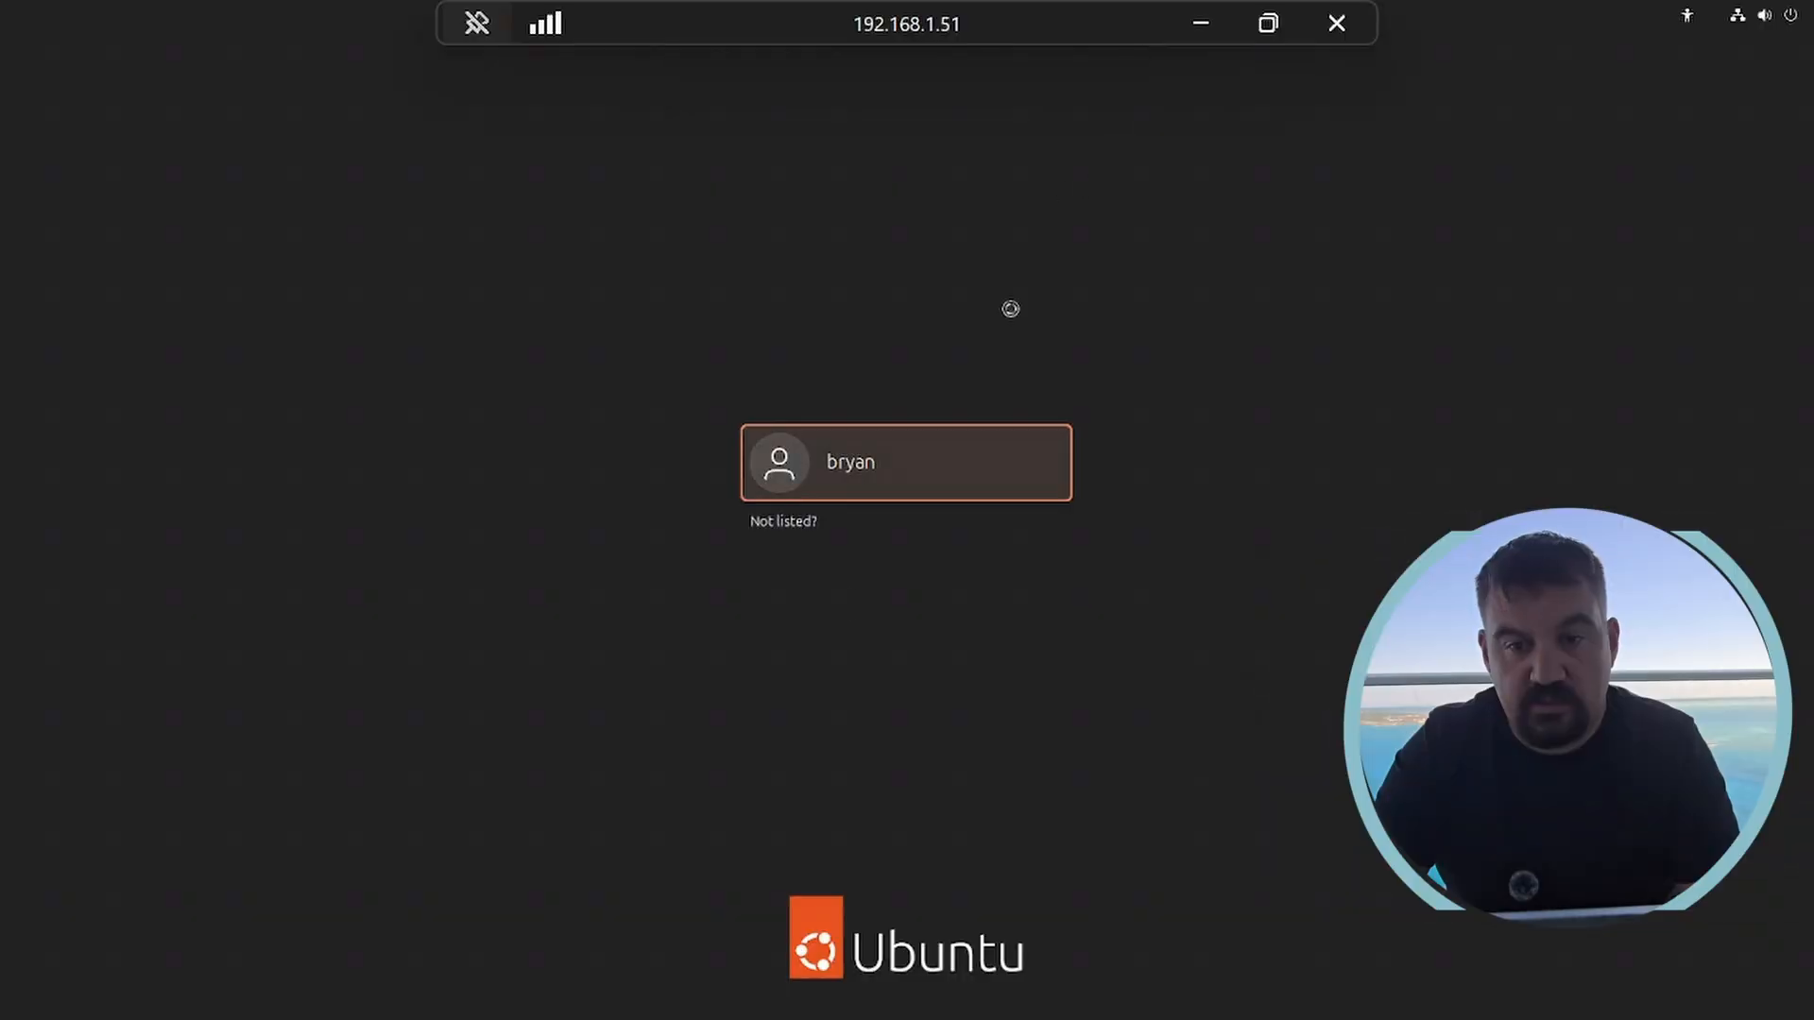
Log in to the user account in the remote Ubuntu session with the account password.
{"action": "left_click", "coordinate": [911, 457]}
{"action": "type", "text": "••••"}
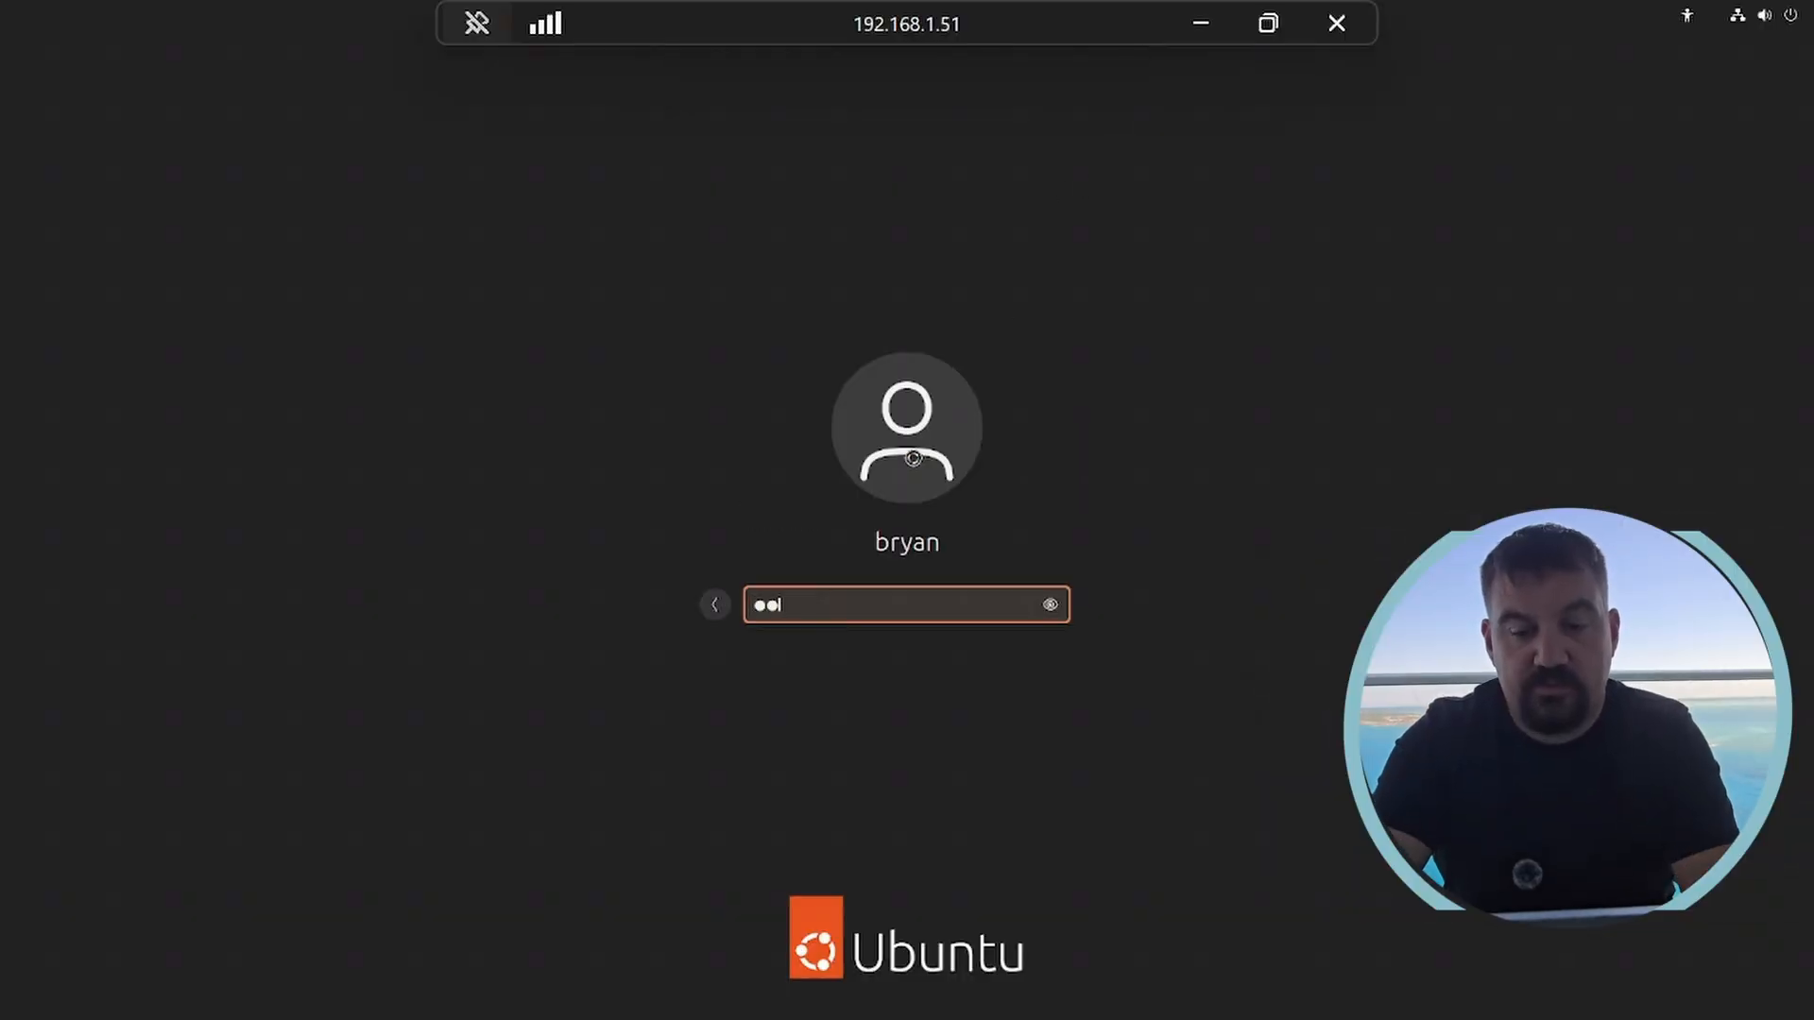
{"action": "key", "text": "Return"}
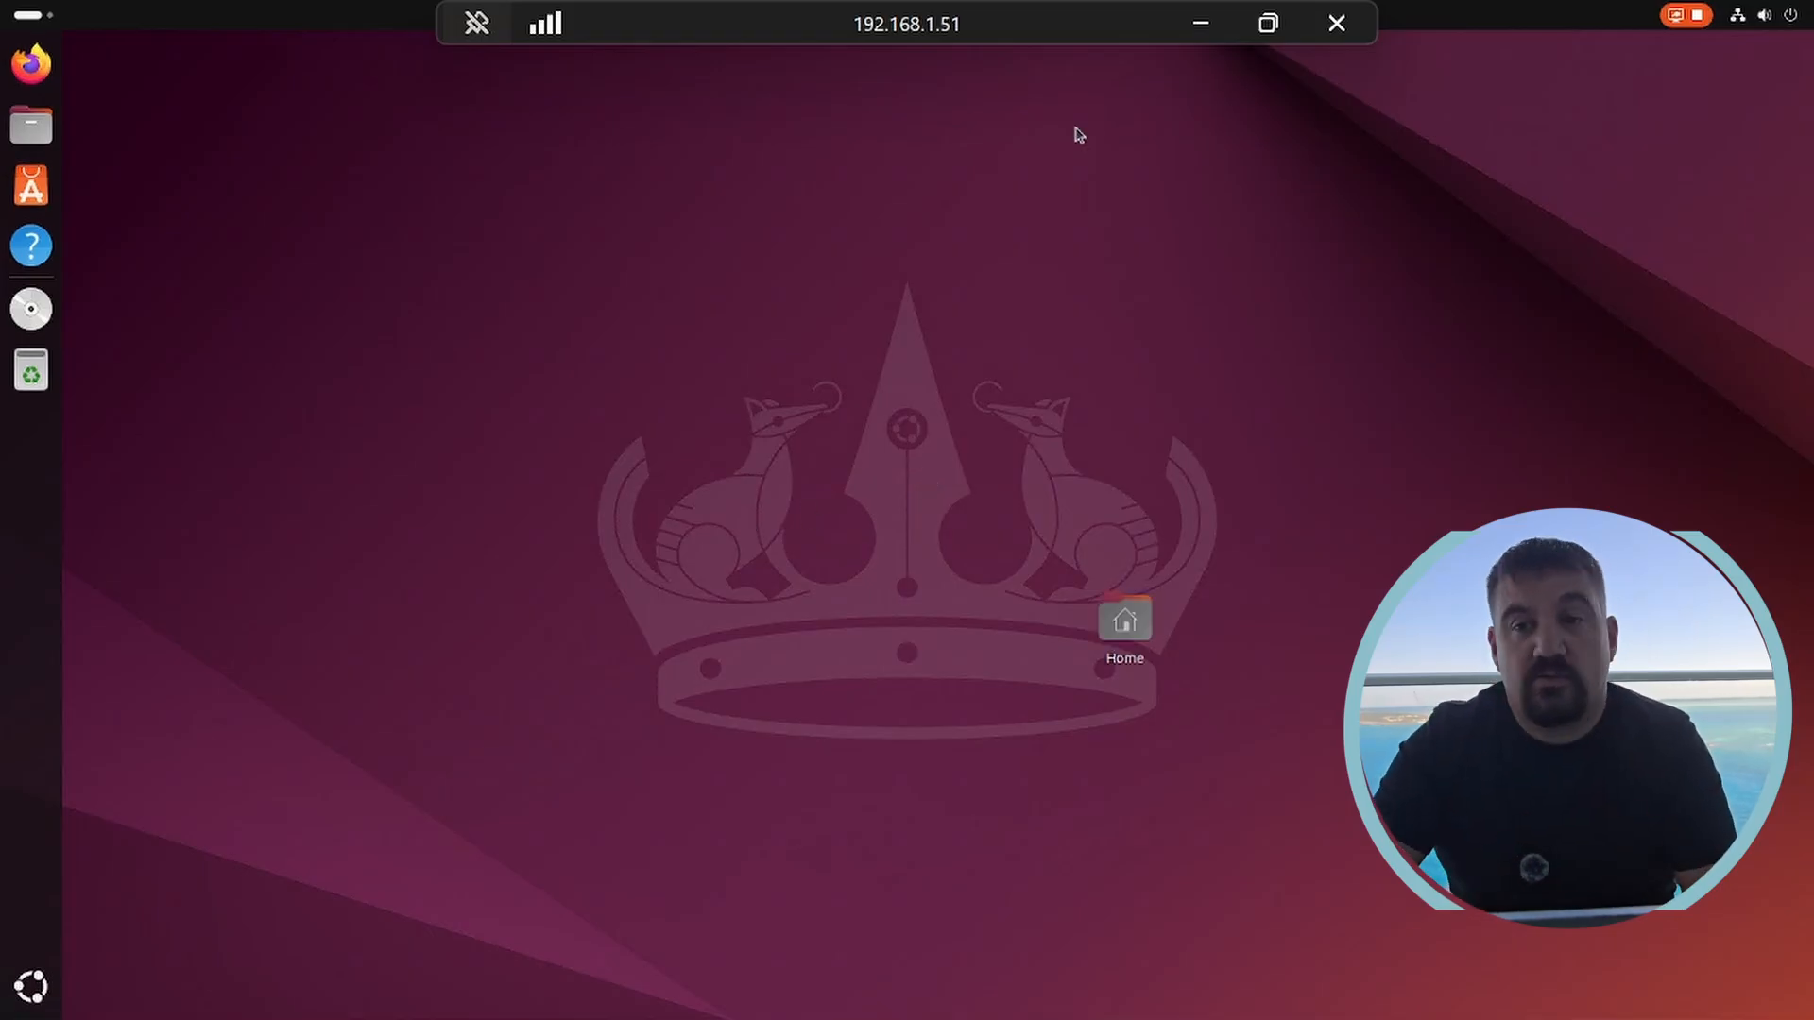
{"action": "left_click", "coordinate": [1202, 22]}
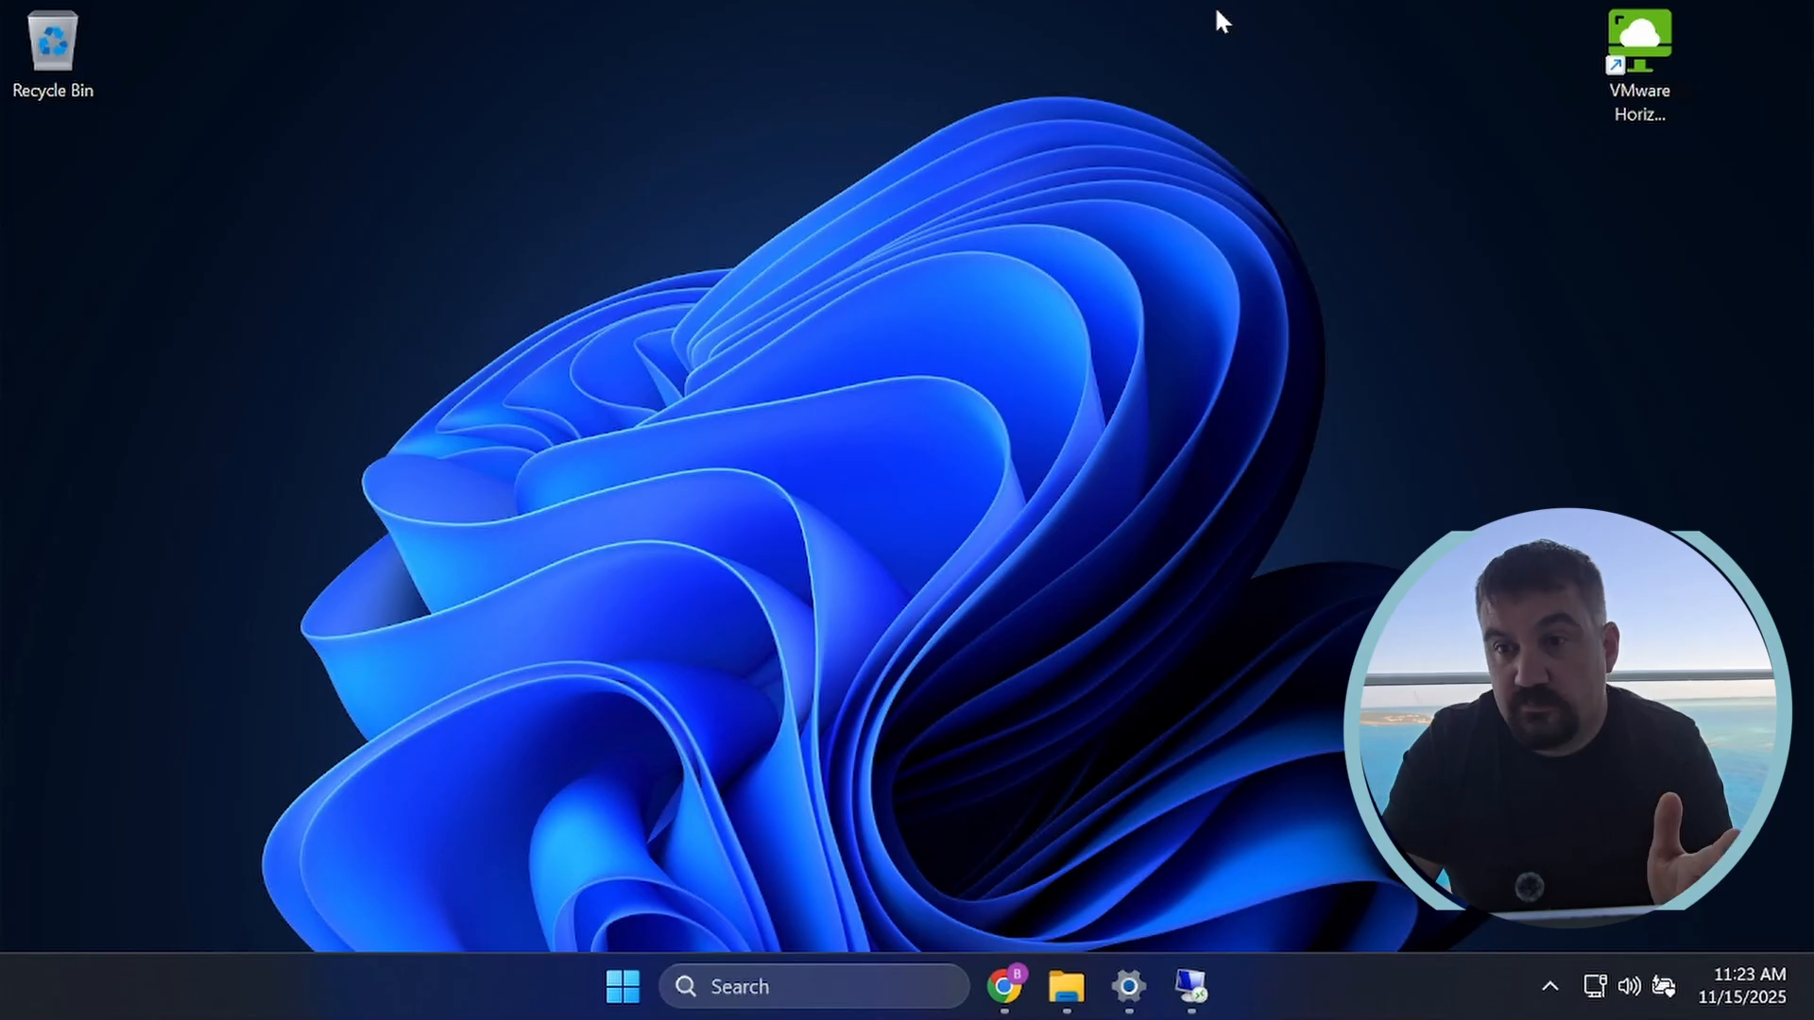
{"action": "left_click", "coordinate": [1191, 986]}
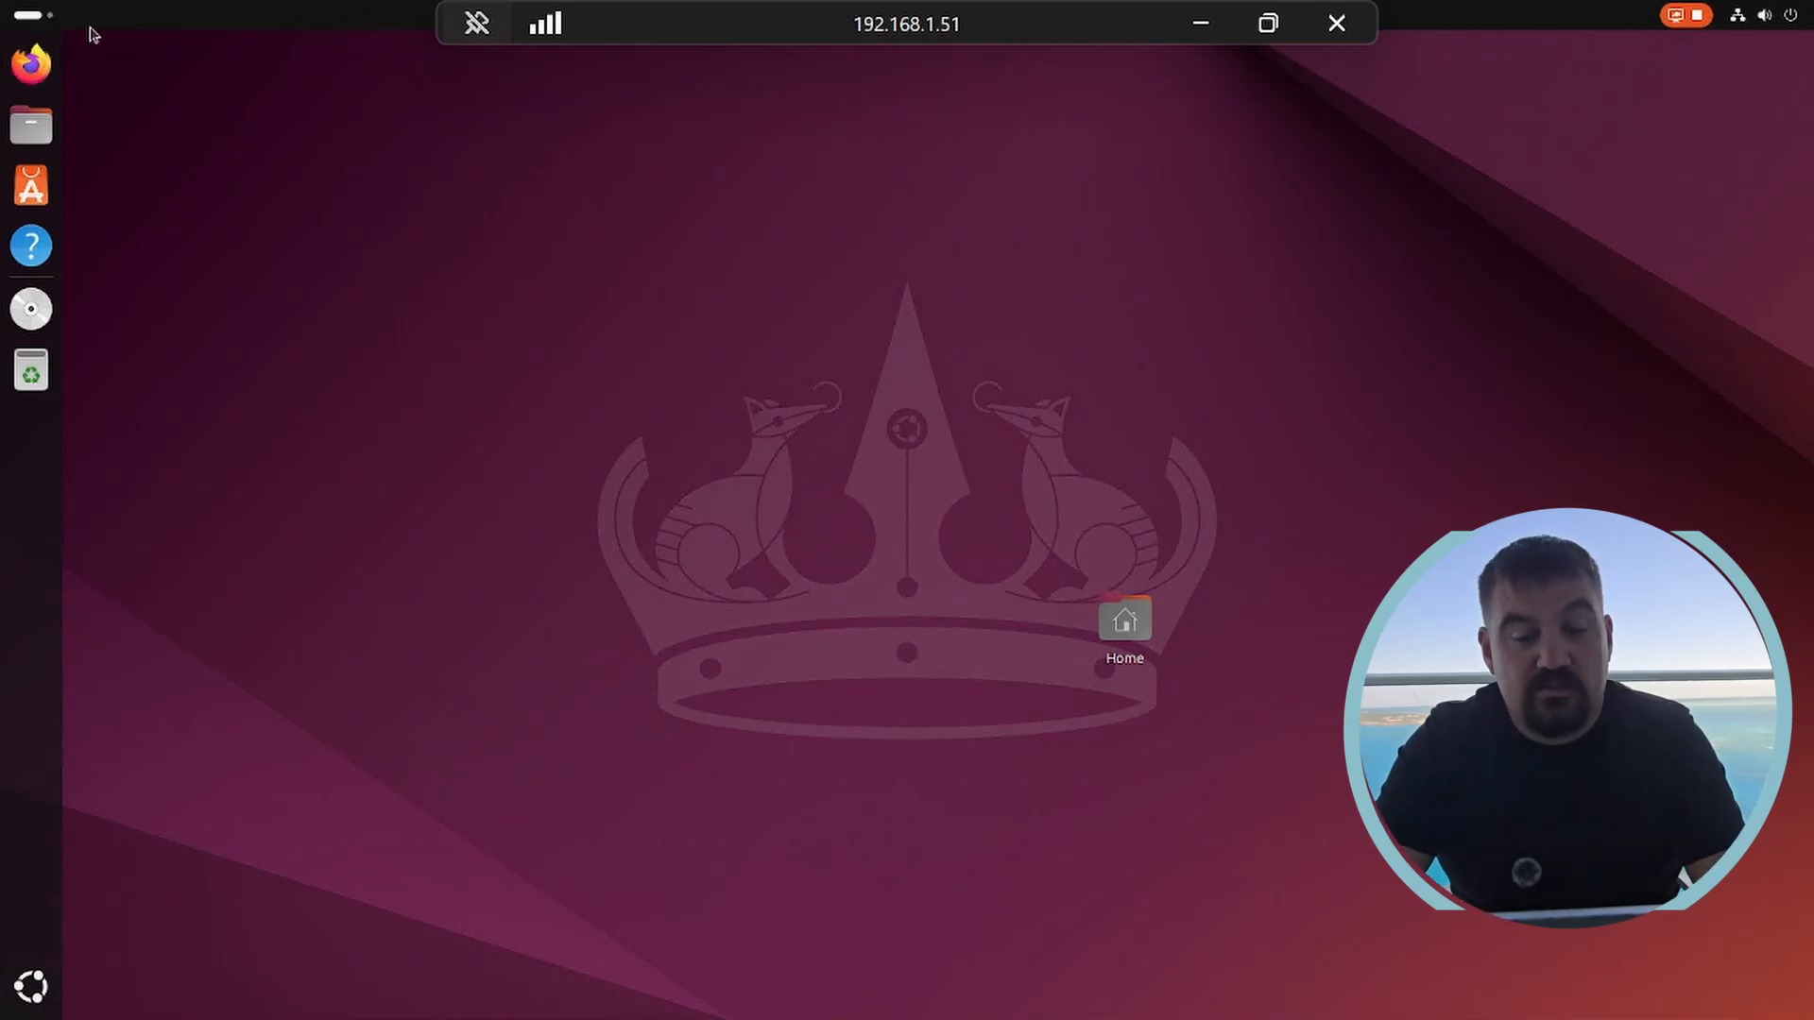
Search the Ubuntu applications for "terminal" in the remote session and open Terminal.
{"action": "key", "text": "super"}
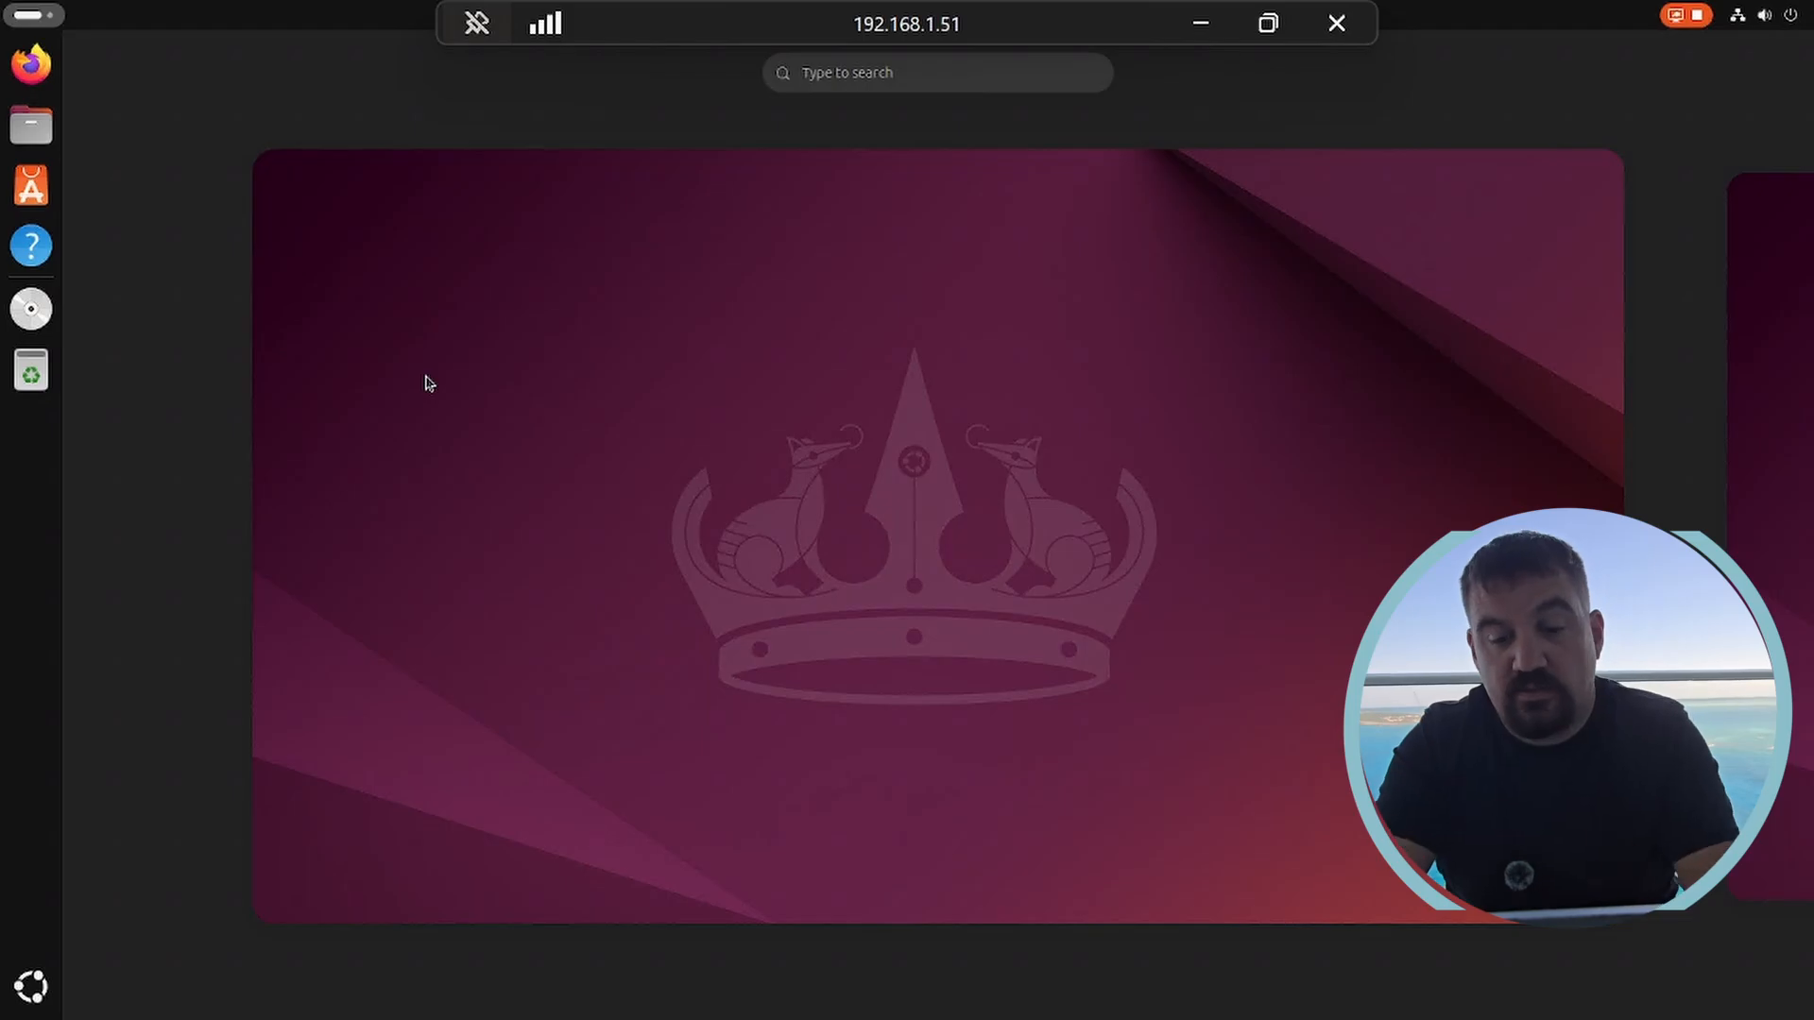
{"action": "type", "text": "terminal"}
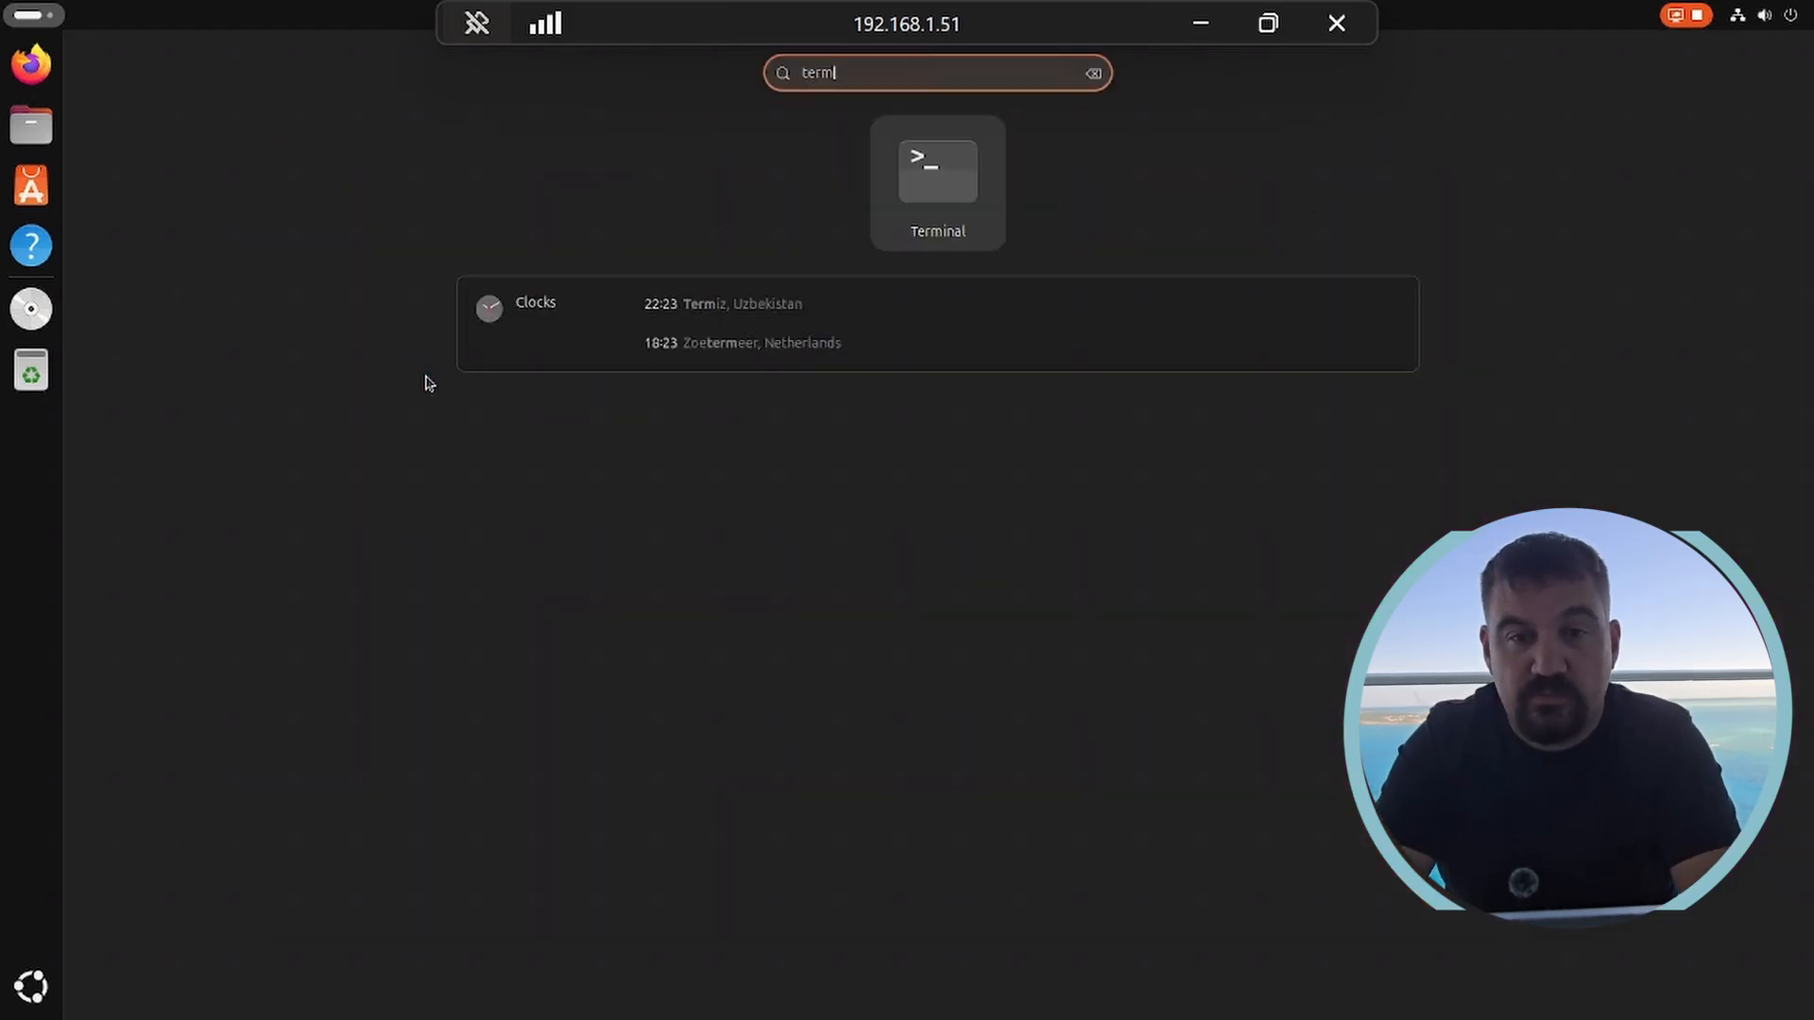
{"action": "left_click", "coordinate": [976, 182]}
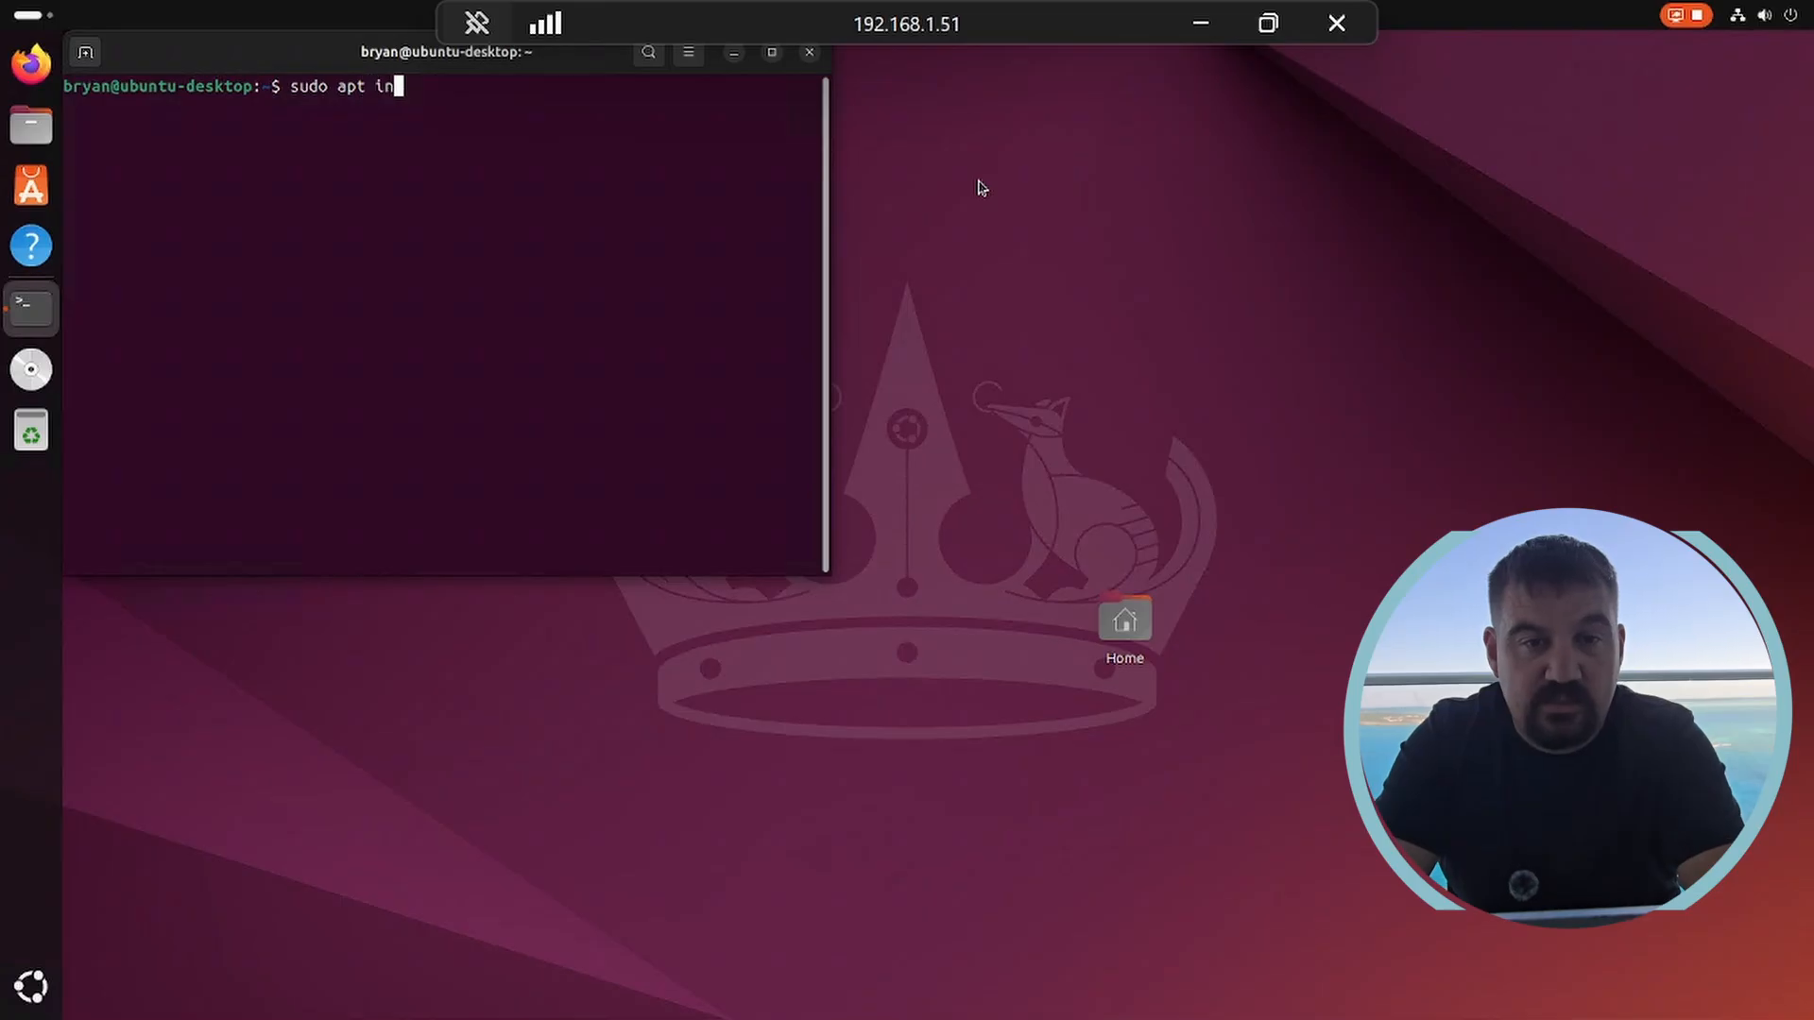
Run sudo apt install curl in the terminal and authorize it with the account password.
{"action": "type", "text": "sudo apt install c"}
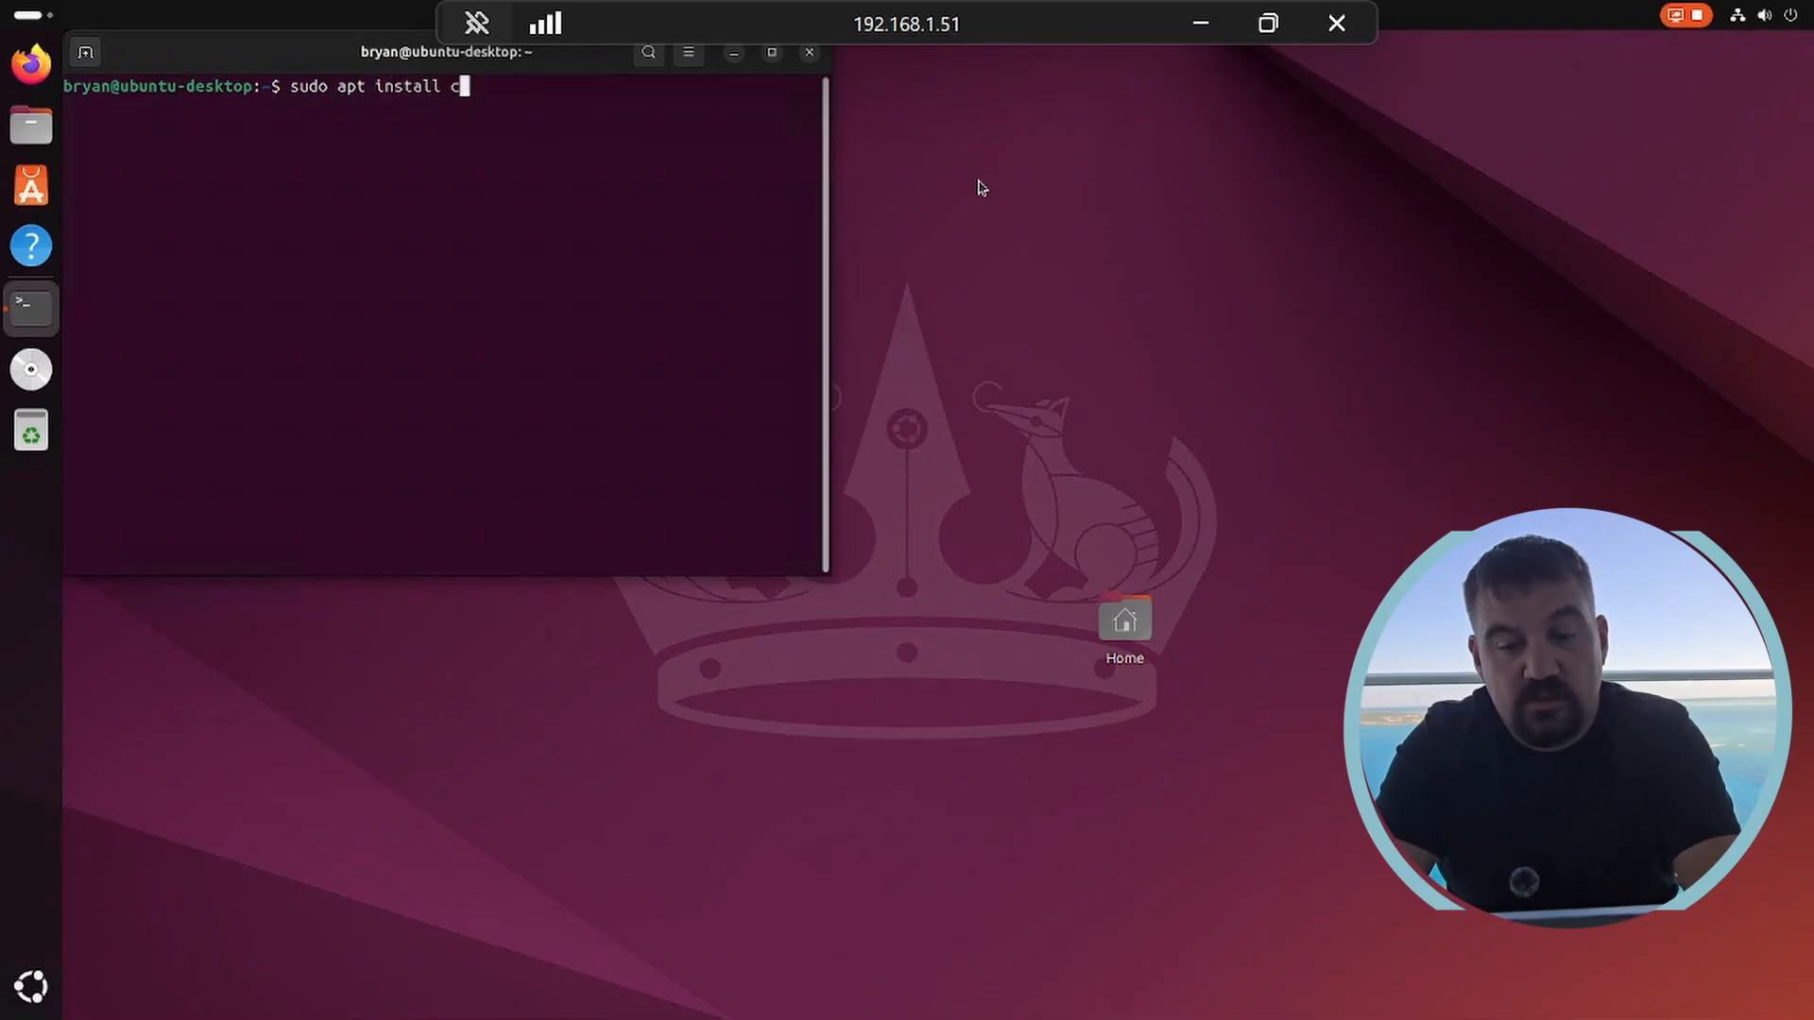
{"action": "type", "text": "url"}
{"action": "key", "text": "Return"}
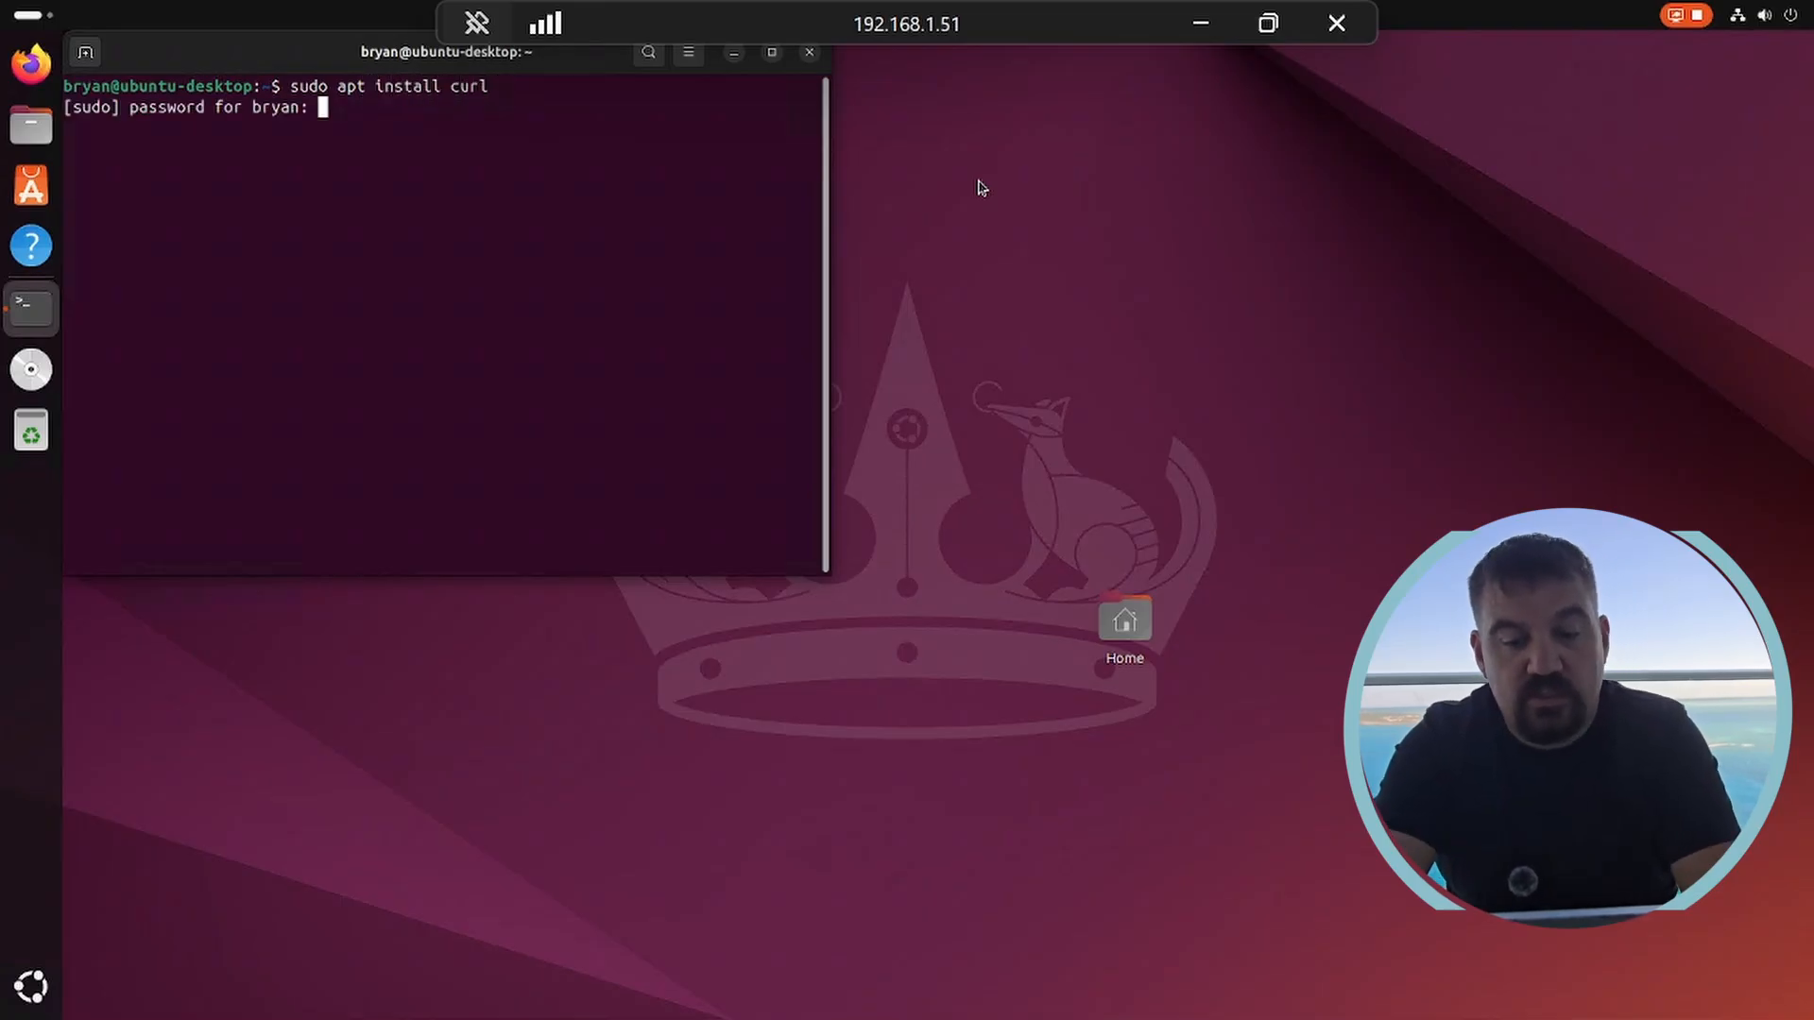
{"action": "key", "text": "Return"}
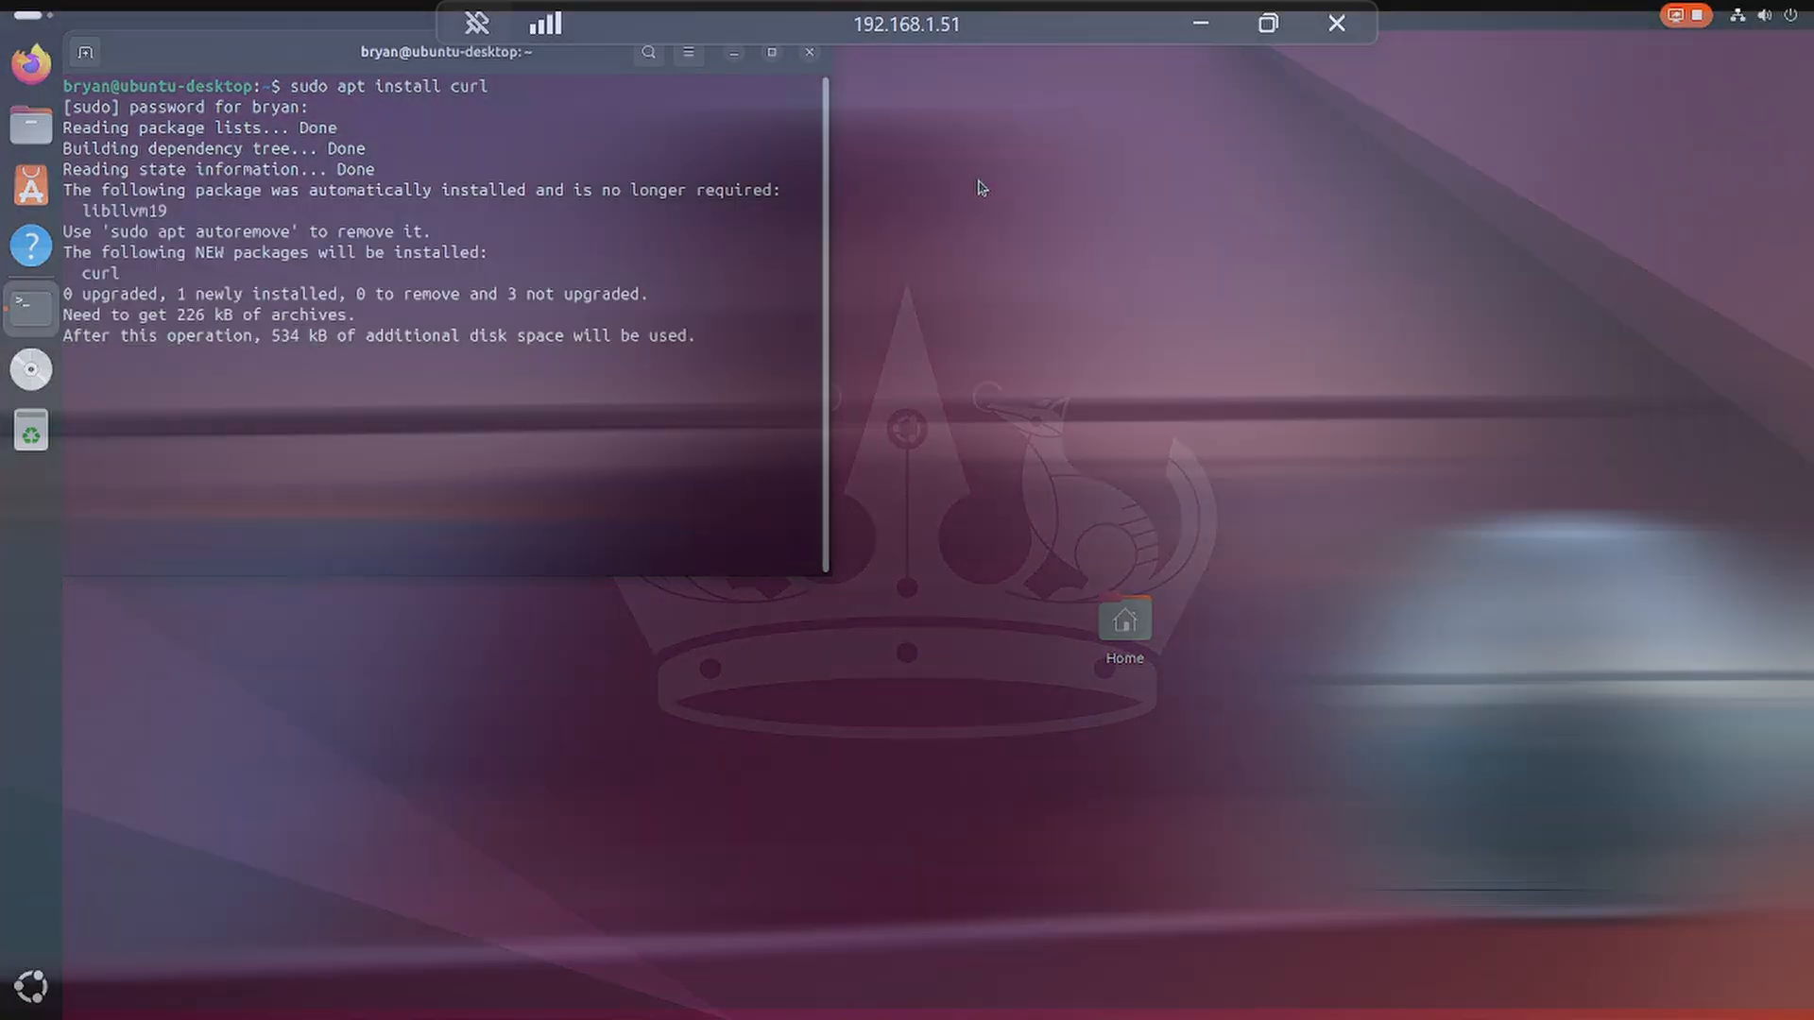